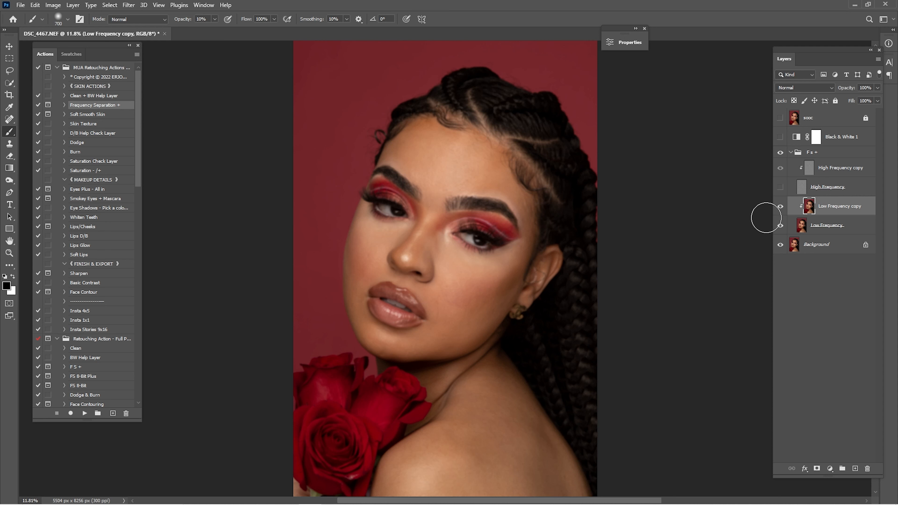
- Blend the forehead skin on the Low Frequency copy layer using the Mixer Brush at 10% Wet and 400 px
right_click(11, 136)
click(53, 140)
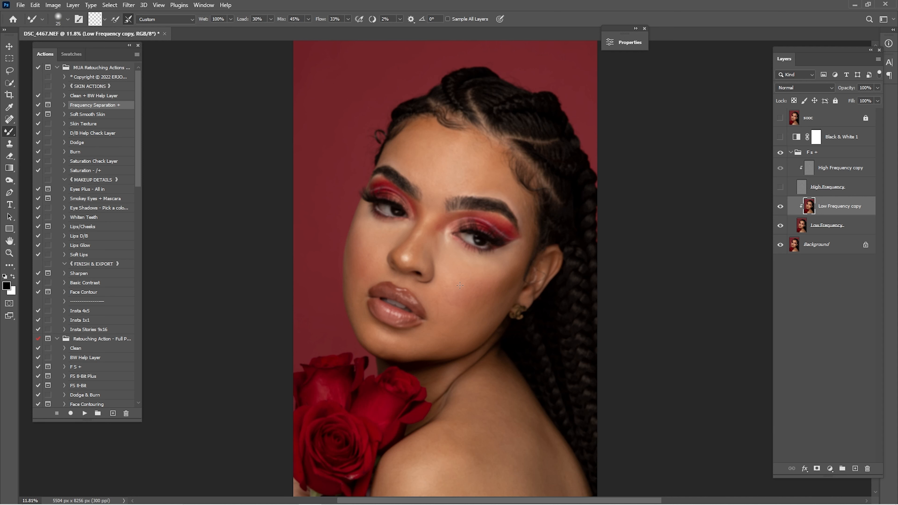
drag(461, 194, 467, 198)
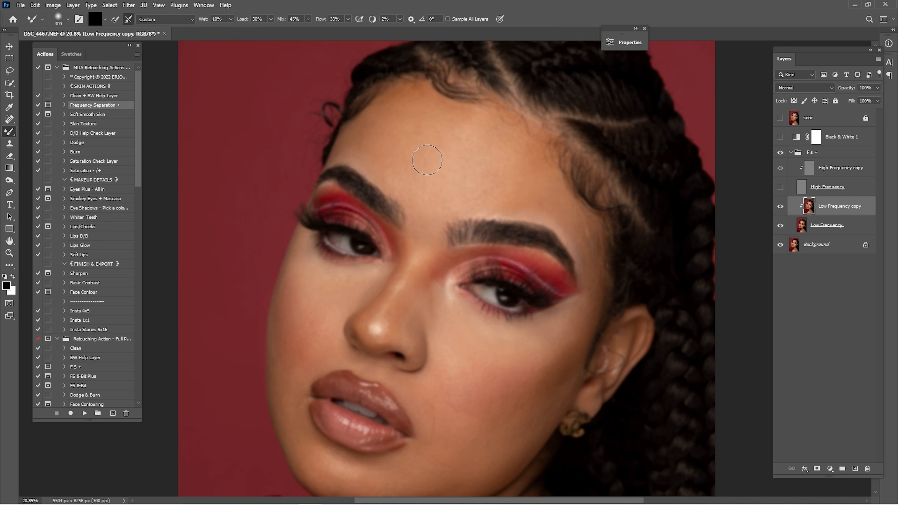
drag(420, 162, 445, 161)
mouse_move(421, 174)
mouse_down()
mouse_move(461, 174)
mouse_move(486, 195)
mouse_up()
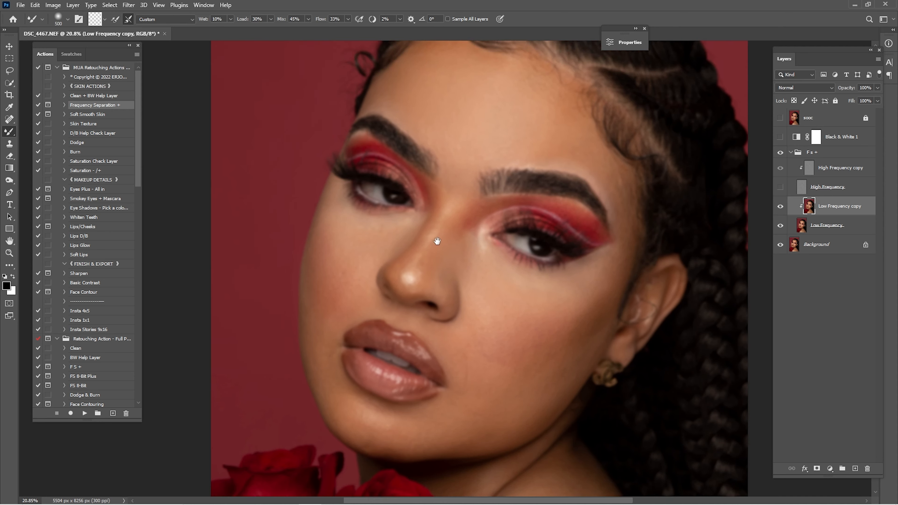
- Smooth the tones between the eyebrows and across the forehead with a 500 to 600 px Mixer Brush
scroll(436, 248, up, 3)
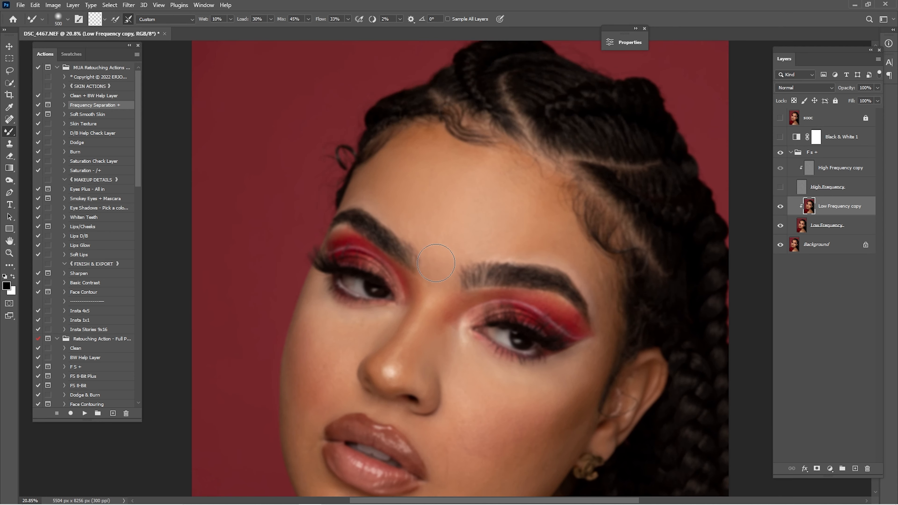
key(bracketright)
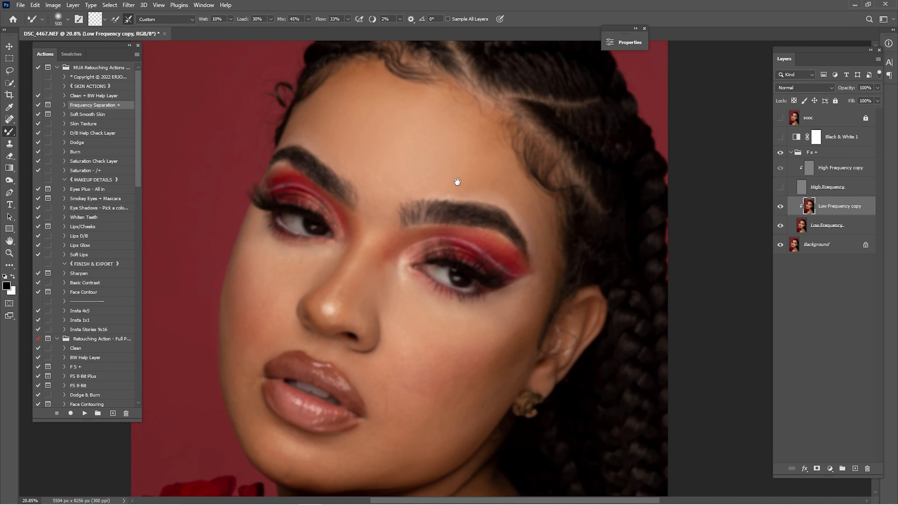
drag(457, 181, 467, 206)
drag(436, 174, 476, 176)
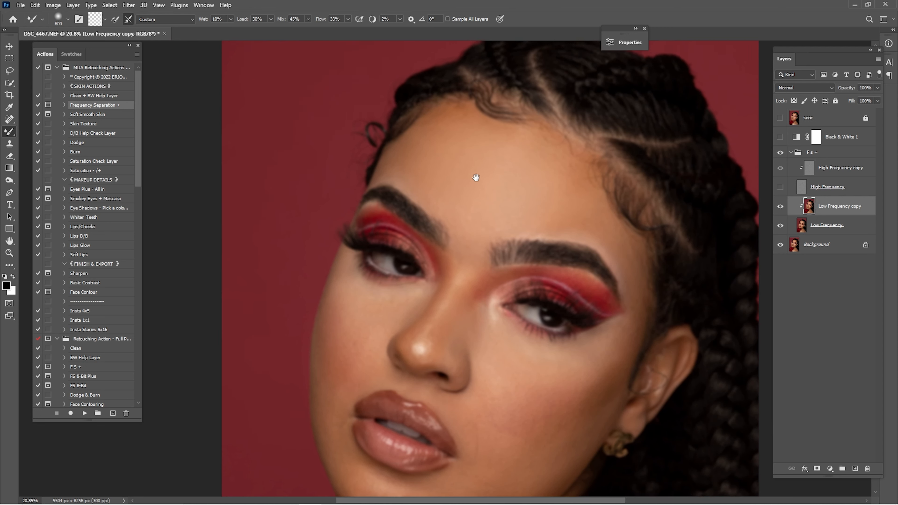
- Blend the skin below both eyes and across the cheeks, enlarging the brush from 500 px for the wider areas
drag(382, 311, 421, 232)
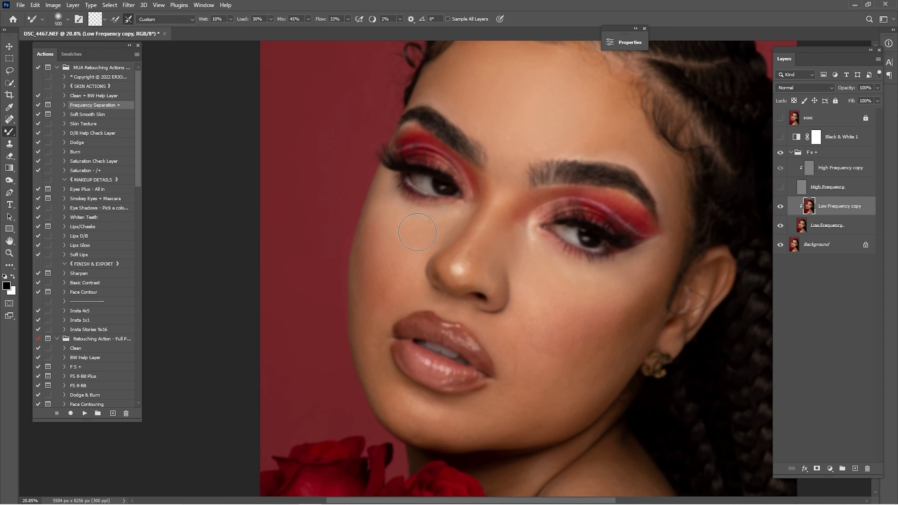
drag(508, 248, 458, 251)
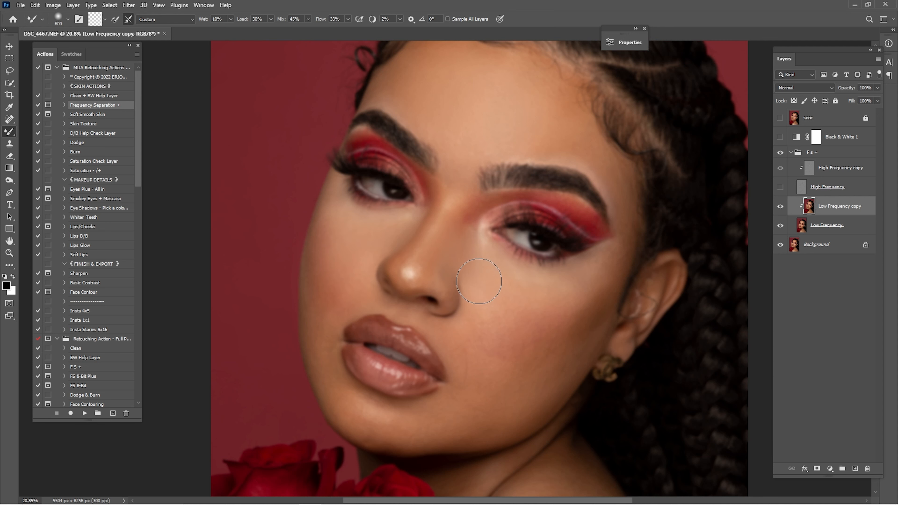
mouse_move(510, 353)
mouse_down()
mouse_move(563, 254)
mouse_move(595, 242)
mouse_up()
key(bracketright)
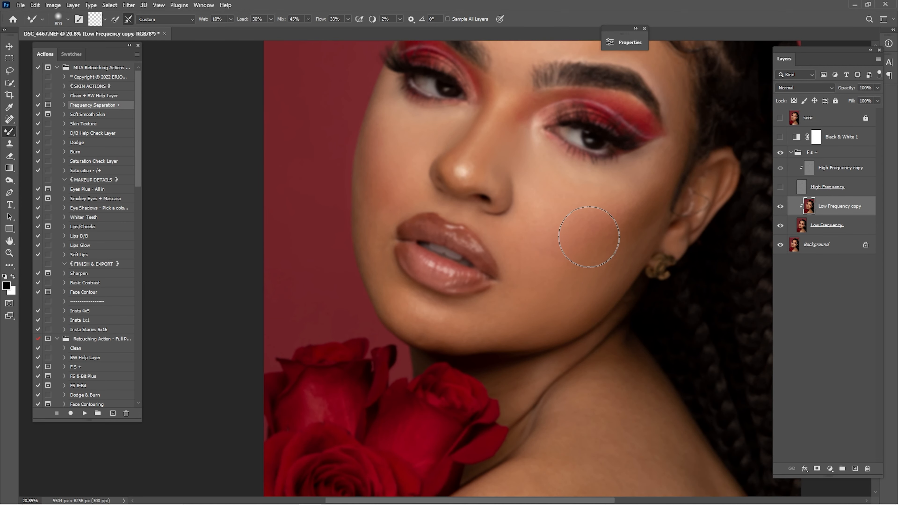
- Even out the skin beside the mouth and on the lower cheek with a 600 to 700 px brush
key(bracketleft)
drag(412, 289, 455, 349)
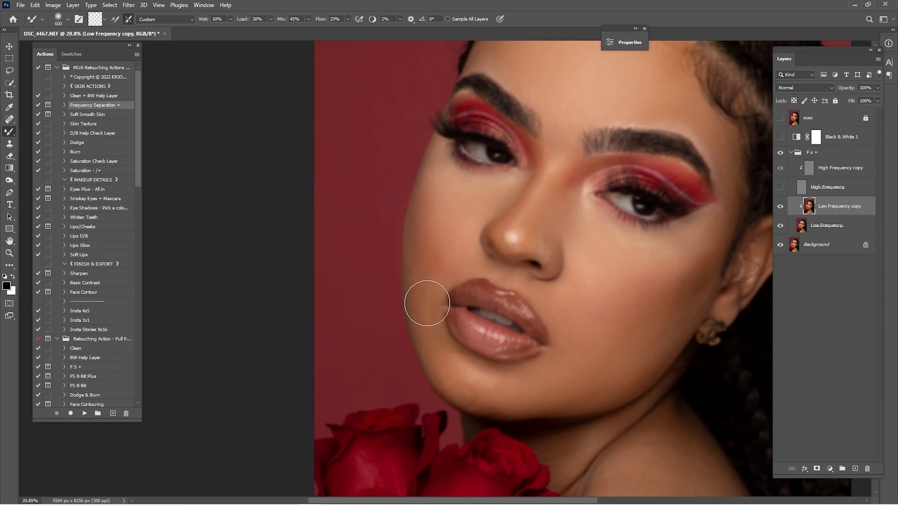
drag(586, 313, 507, 278)
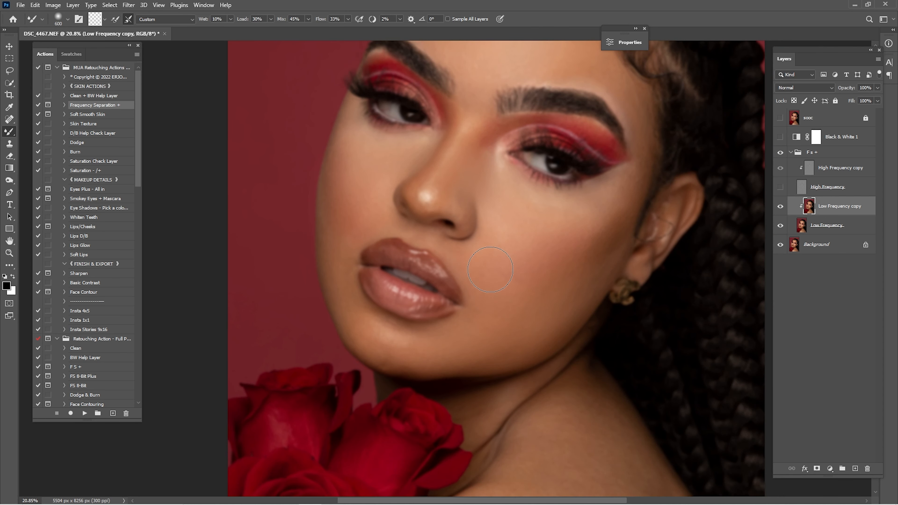
mouse_move(431, 345)
mouse_down()
mouse_move(379, 332)
mouse_move(436, 355)
mouse_move(513, 337)
mouse_up()
key(bracketright)
scroll(518, 294, up, 3)
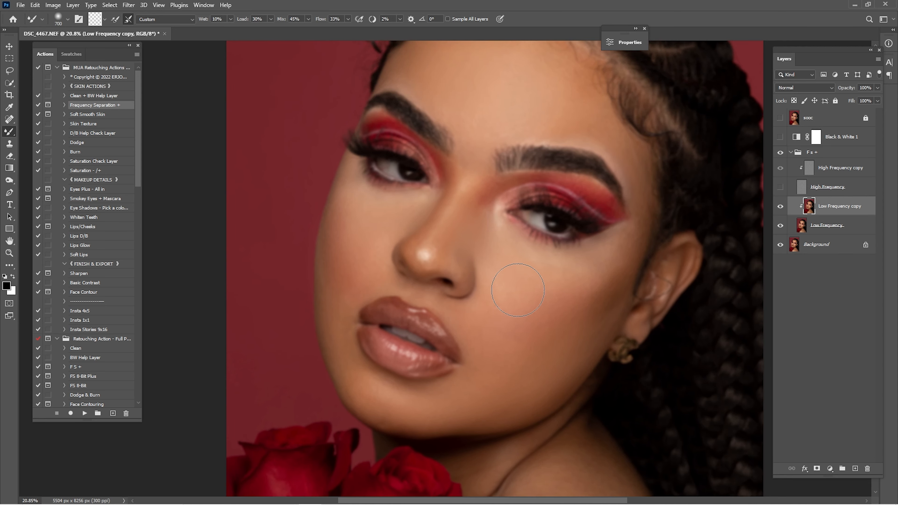
- Blend the forehead tones near the hairline with a 700 px brush
drag(484, 255, 504, 329)
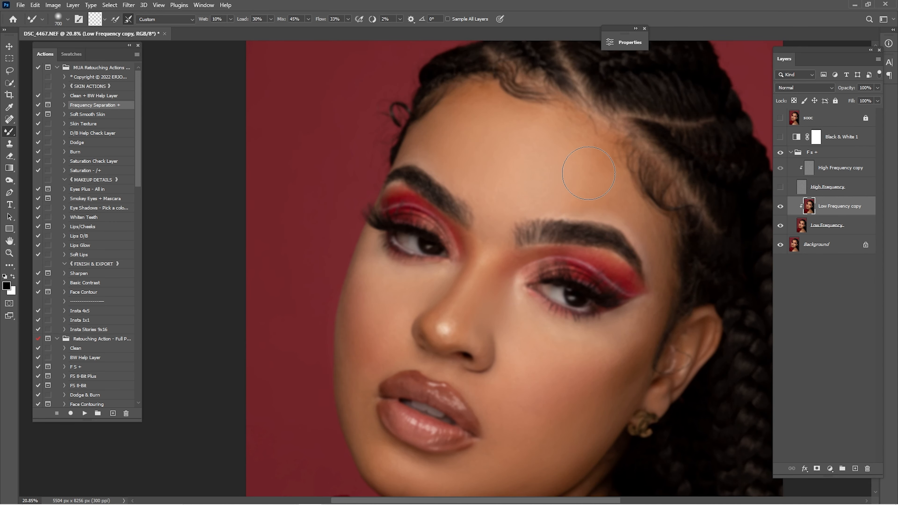
key(bracketleft)
drag(497, 289, 455, 242)
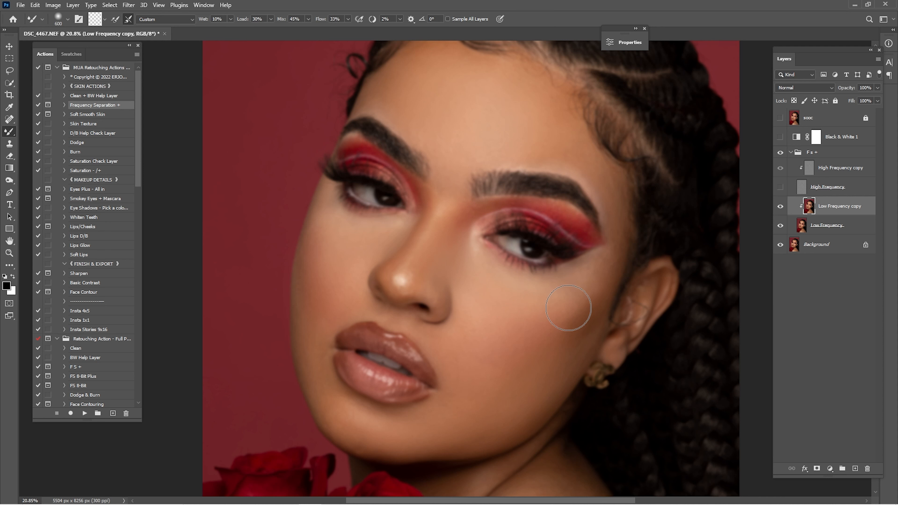
- Smooth the tone transitions on the cheek nearest the ear, varying the brush size to suit each area
key(bracketleft)
key(bracketright)
key(bracketright)
key(bracketright)
key(bracketleft)
key(bracketleft)
key(bracketleft)
key(bracketleft)
key(bracketleft)
scroll(455, 197, up, 3)
key(bracketright)
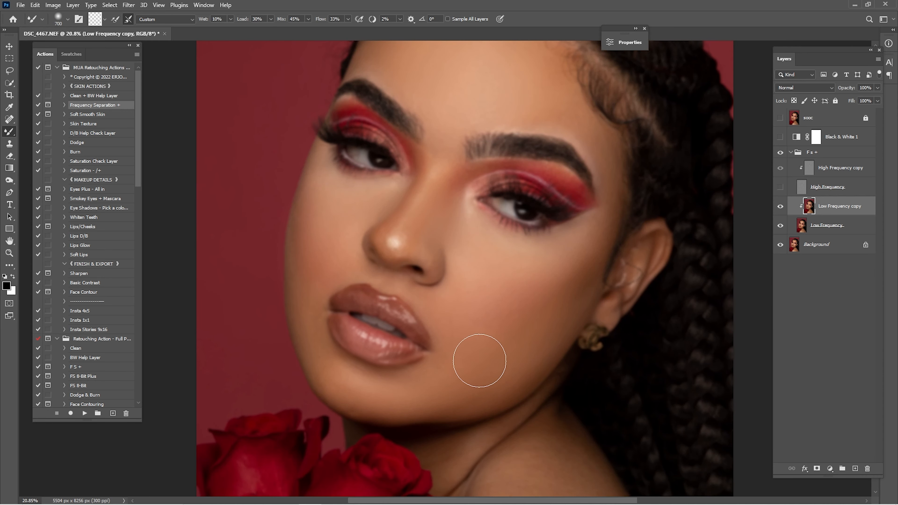
- Blend the skin along the lower cheek and jawline, reducing the brush to 400 px
key(bracketleft)
mouse_move(475, 370)
mouse_down()
mouse_move(471, 380)
mouse_move(504, 375)
mouse_up()
key(bracketleft)
key(bracketleft)
- Show the Black & White 1 layer and blend the uneven tones on the forehead
click(781, 137)
scroll(491, 232, up, 3)
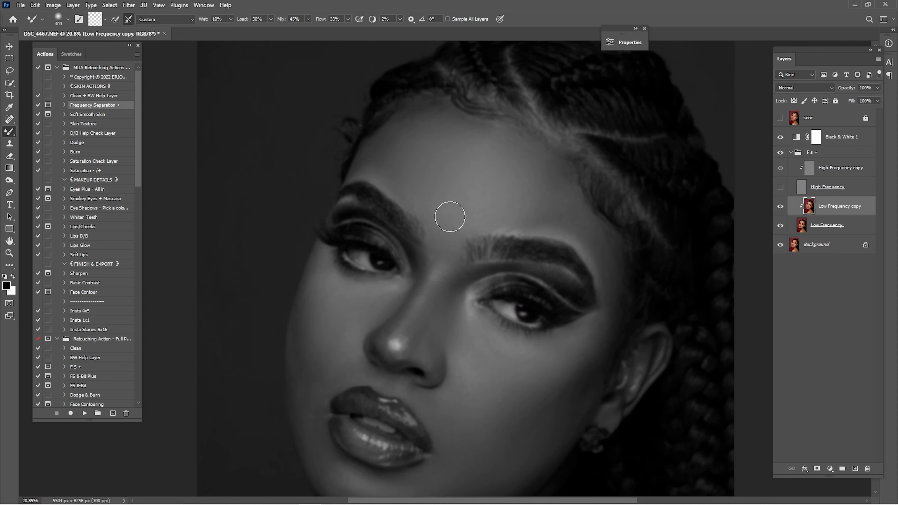
key(bracketright)
key(bracketright)
key(bracketright)
key(bracketleft)
drag(539, 215, 486, 194)
- Even out the patches on the cheek farthest from the ear with a 500 to 700 px brush
drag(320, 317, 422, 220)
key(bracketleft)
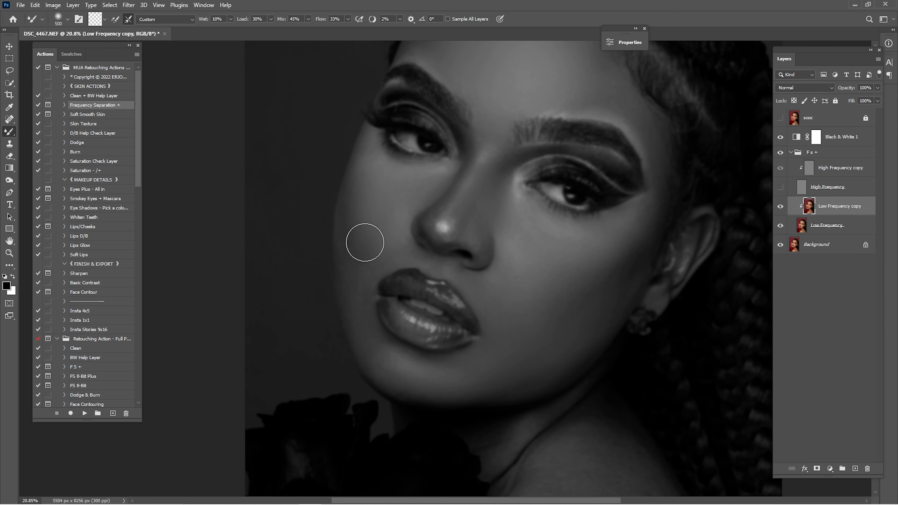
key(bracketleft)
key(bracketright)
key(bracketright)
key(bracketright)
- Compare the blended skin with the original tones by toggling the Low Frequency copy layer's visibility
click(781, 207)
click(780, 207)
click(780, 207)
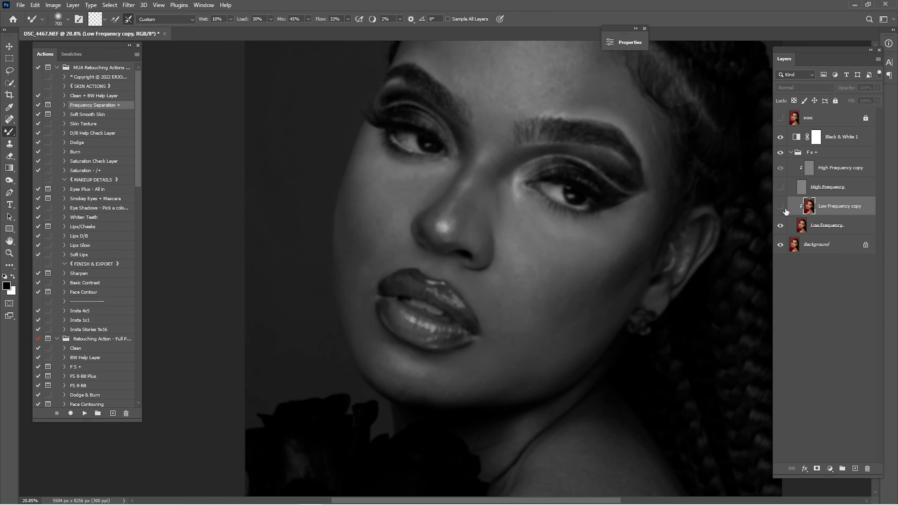
click(781, 207)
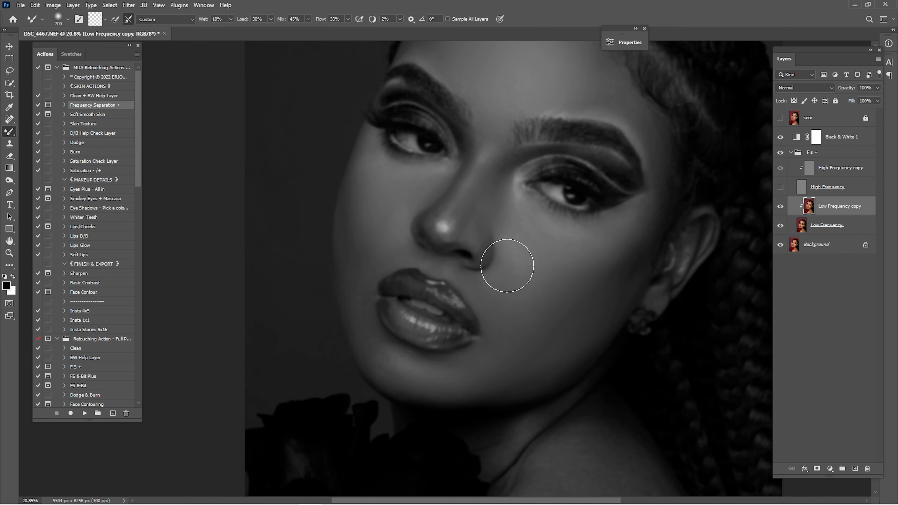
- Blend the remaining uneven tones on the cheek beside the nose and mouth with a 700 to 600 px brush
drag(505, 256, 492, 327)
key(bracketleft)
drag(471, 247, 462, 318)
drag(362, 355, 441, 221)
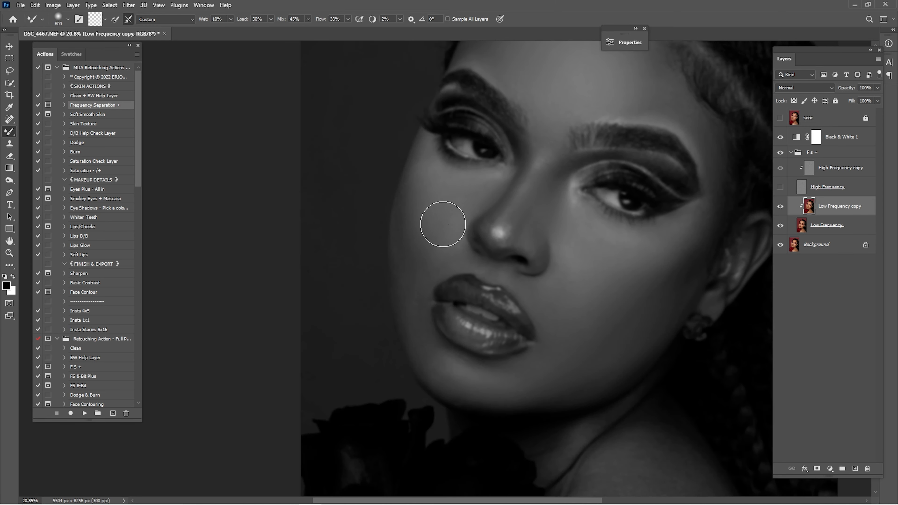
- Refine the cheek farthest from the ear, working beside the nose with the brush reduced to 400 px
key(bracketleft)
key(bracketleft)
key(bracketright)
key(bracketright)
key(bracketright)
key(bracketleft)
drag(495, 213, 474, 306)
key(bracketleft)
key(bracketleft)
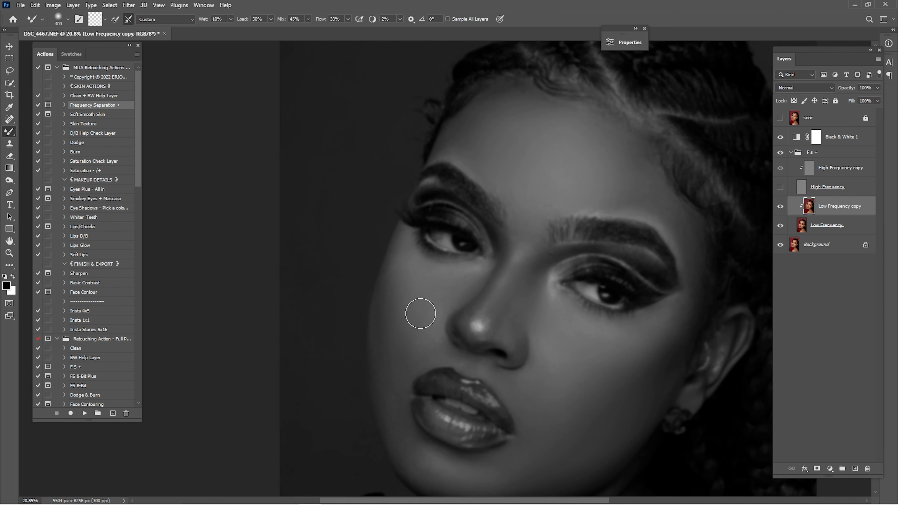
- Smooth the forehead from the temple to the area above the eyebrows with a brush of about 500 px
key(bracketright)
drag(527, 202, 507, 257)
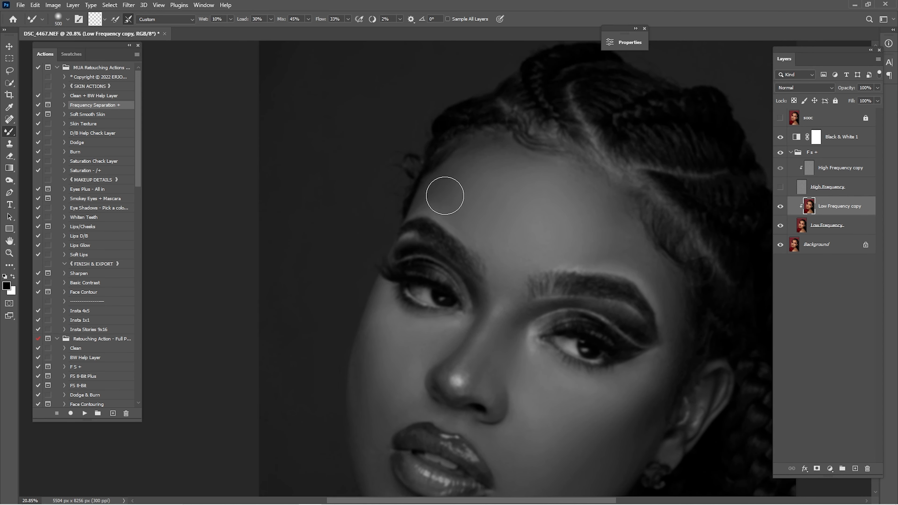
key(bracketright)
drag(601, 243, 507, 207)
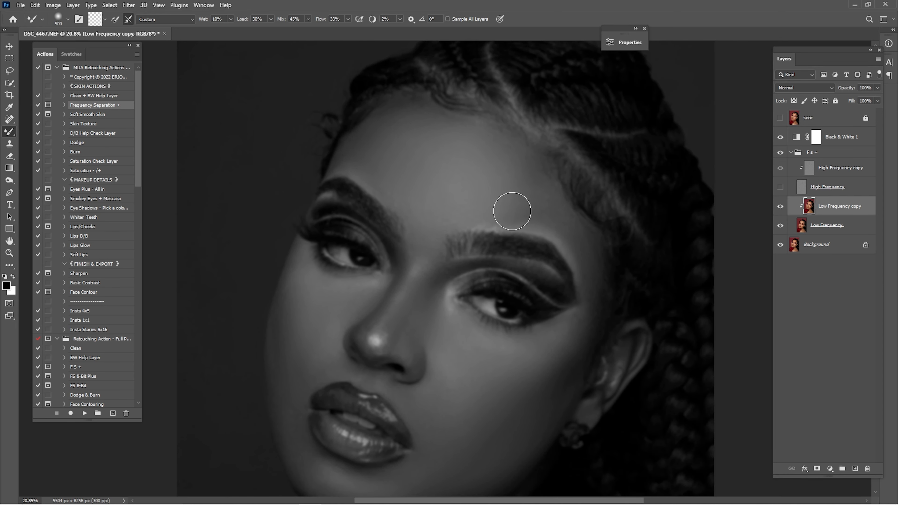
key(bracketleft)
key(bracketright)
key(bracketright)
- Blend the outer cheek below the eye nearest the ear with a 400 px brush
key(alt+Tab)
key(alt+Tab)
key(bracketleft)
mouse_move(494, 165)
mouse_down()
mouse_move(535, 212)
mouse_move(455, 188)
mouse_move(409, 138)
mouse_move(513, 168)
mouse_move(507, 155)
mouse_move(426, 121)
mouse_up()
scroll(595, 306, down, 3)
scroll(595, 307, left, 1)
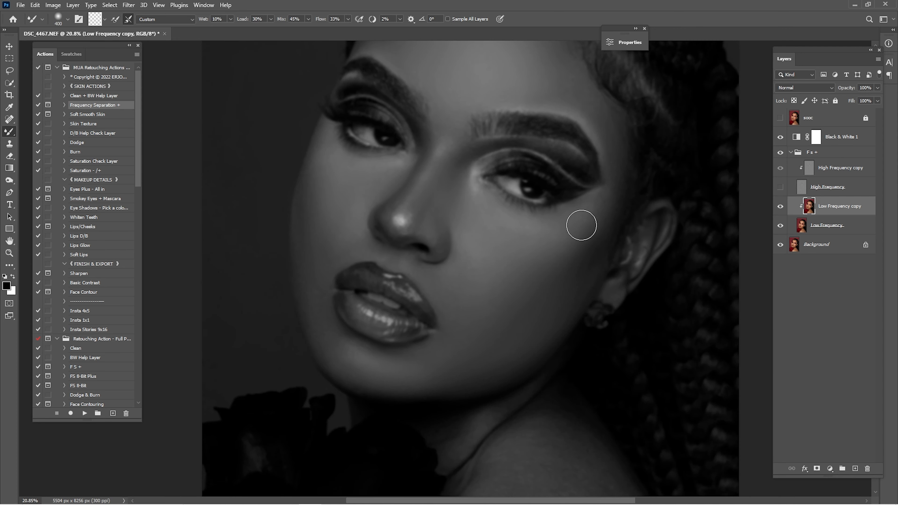
- Blend the skin between the eyebrows and down the cheek farthest from the ear with a 500 px brush
key(bracketright)
scroll(537, 287, up, 5)
scroll(459, 307, left, 1)
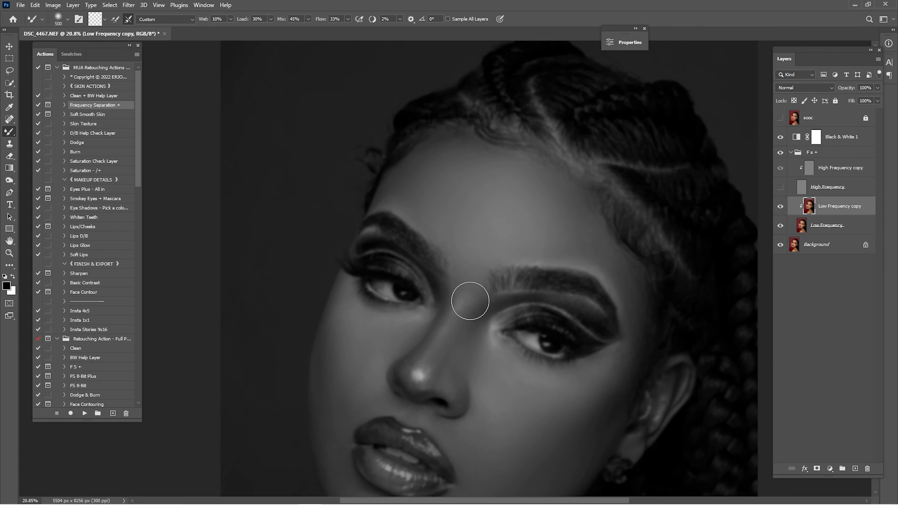
drag(422, 313, 487, 207)
key(bracketleft)
key(bracketleft)
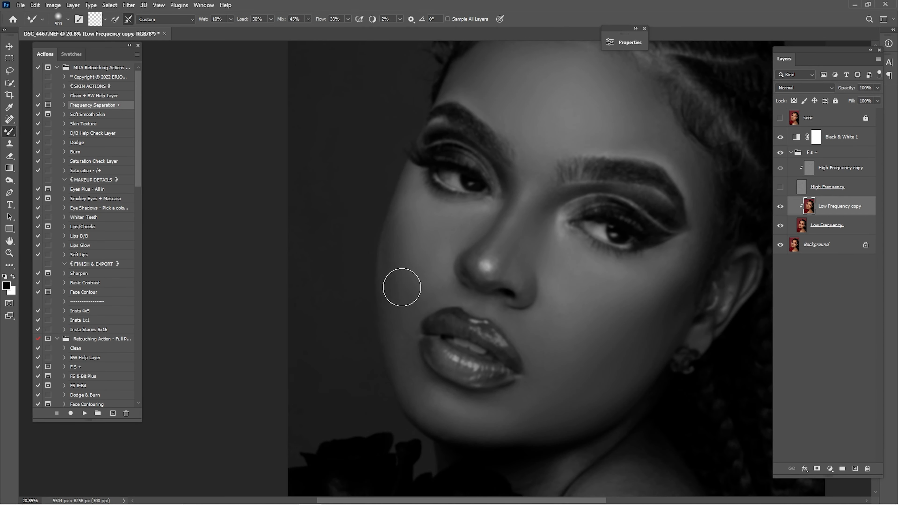
drag(423, 261, 396, 176)
key(bracketleft)
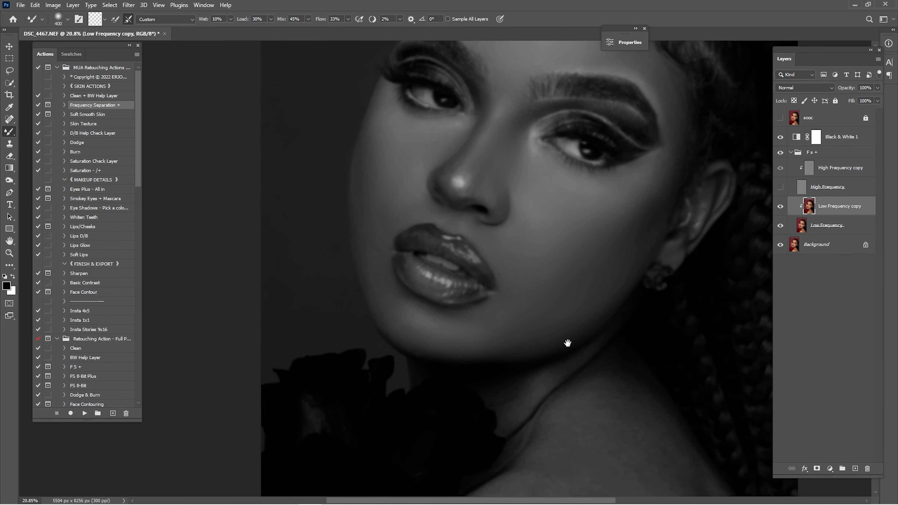
- Enlarge the Mixer Brush to 900 px and start blending the uneven tones on the shoulder
drag(567, 343, 454, 198)
drag(473, 295, 471, 214)
key(bracketright)
key(bracketright)
key(bracketright)
key(bracketright)
key(bracketright)
key(bracketright)
key(bracketright)
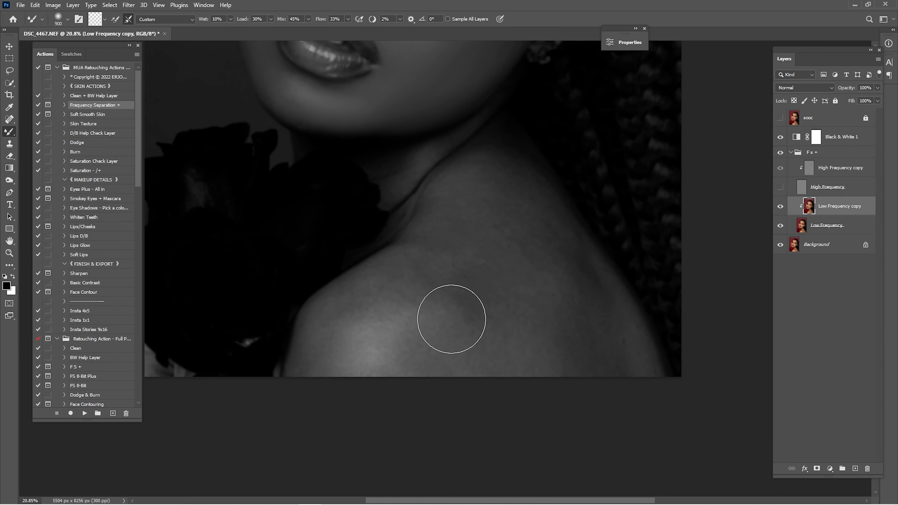
- Smooth the shoulder highlight and the upper back with a 1000 px brush
mouse_move(461, 261)
mouse_down()
mouse_move(541, 259)
mouse_move(561, 322)
mouse_move(487, 233)
mouse_up()
key(bracketleft)
key(bracketleft)
key(bracketleft)
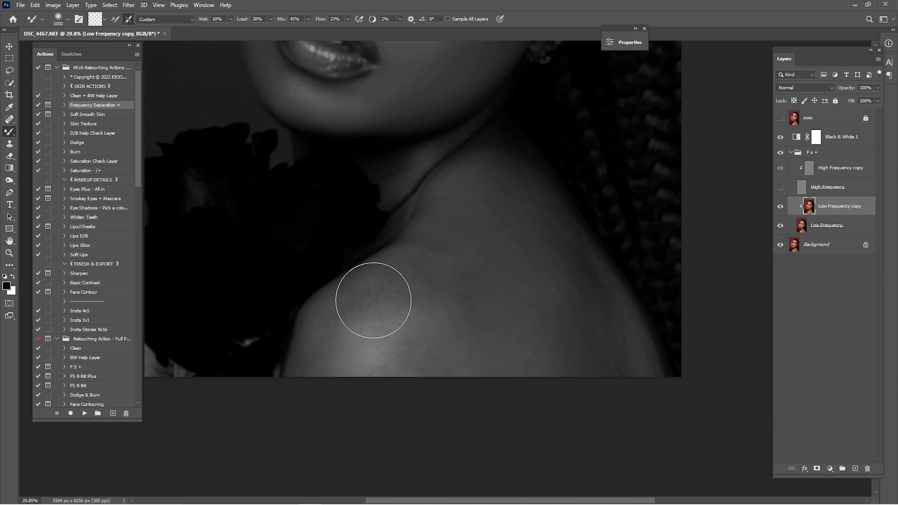
key(bracketright)
key(bracketright)
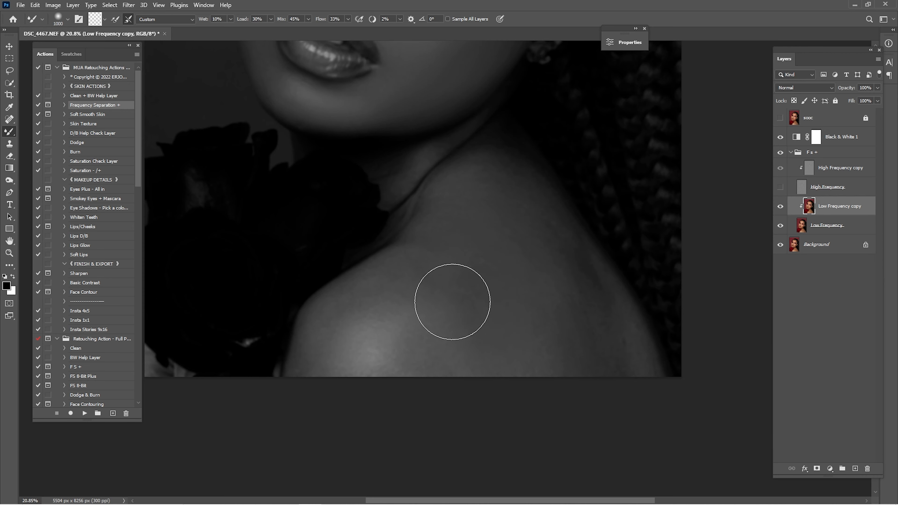
- Finish the skin blending with the brush reduced to 600 px, hide Black & White 1 and show the High Frequency layer
key(bracketleft)
drag(464, 165, 530, 427)
key(bracketleft)
key(bracketleft)
key(bracketleft)
drag(463, 206, 461, 243)
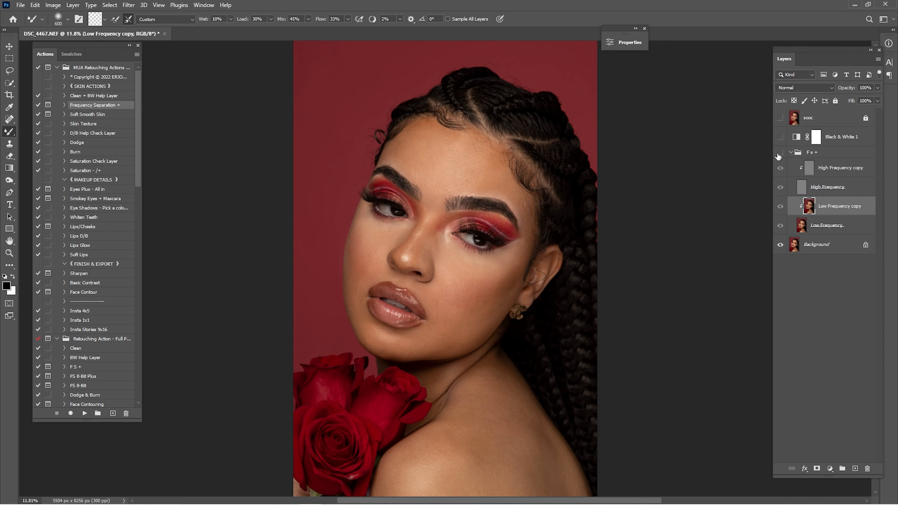
- Compare the whole portrait with and without the F s + group by toggling its visibility
click(780, 152)
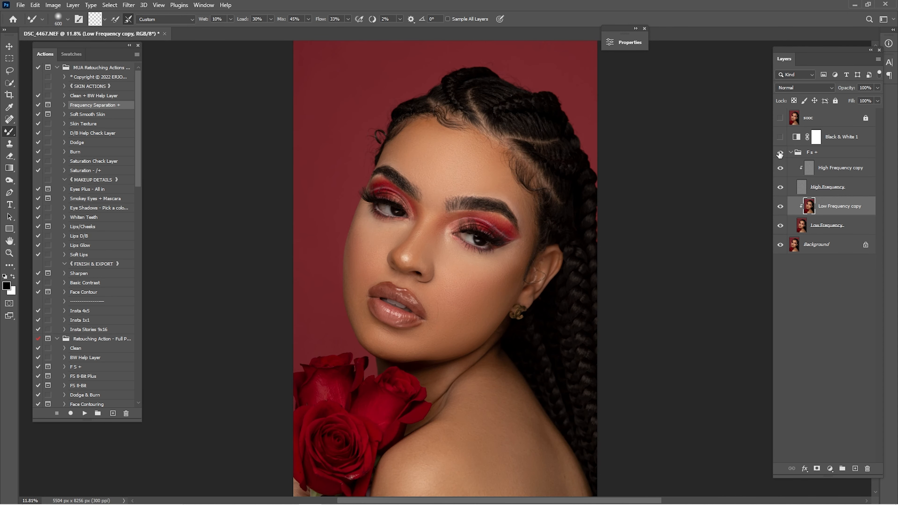
click(780, 153)
click(781, 153)
click(779, 154)
click(780, 154)
- Inspect the face up close with the F s + group hidden and shown
key(ctrl+space)
key(ctrl+space)
drag(343, 269, 450, 245)
click(780, 154)
click(780, 154)
- Fit the full portrait in view and compare the F s + retouching before and after again
key(ctrl+0)
click(780, 155)
click(780, 154)
click(779, 155)
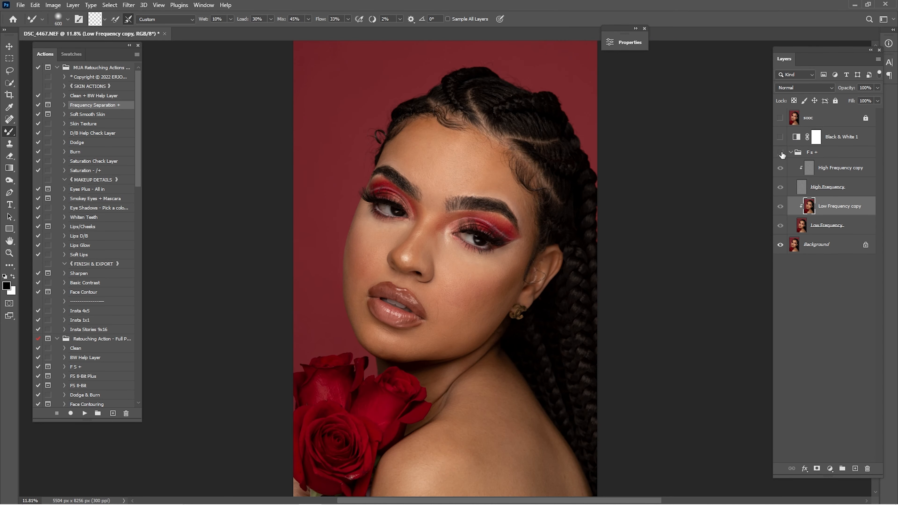
click(779, 154)
- Zoom in on the nose and compare the skin with the Low Frequency copy layer hidden and shown
key(ctrl+space)
drag(389, 262, 434, 241)
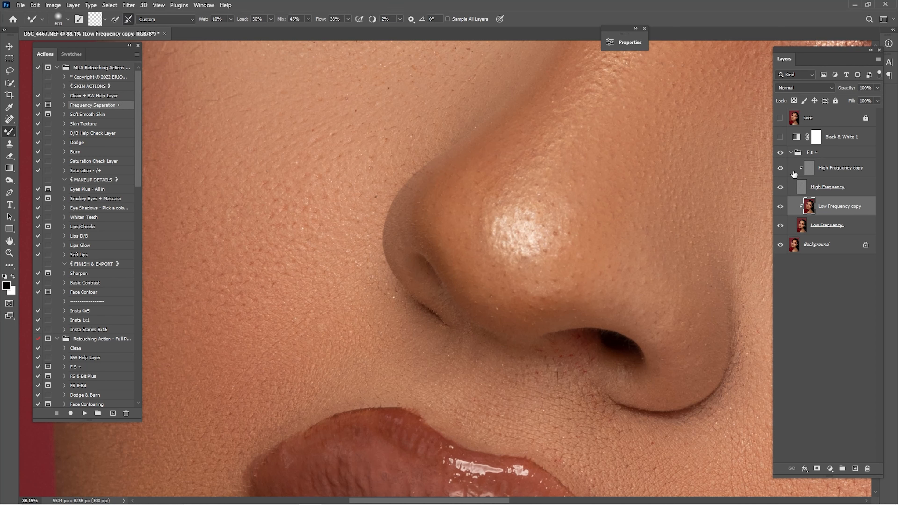
click(780, 206)
click(780, 206)
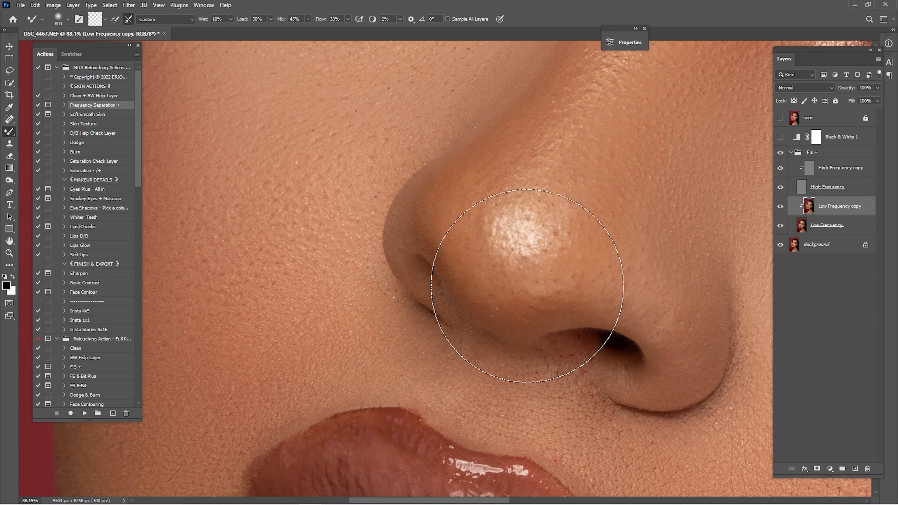
- Add a layer mask to the Low Frequency copy layer and paint black along the nose's outer edge with an 80 px brush
click(817, 469)
key(x)
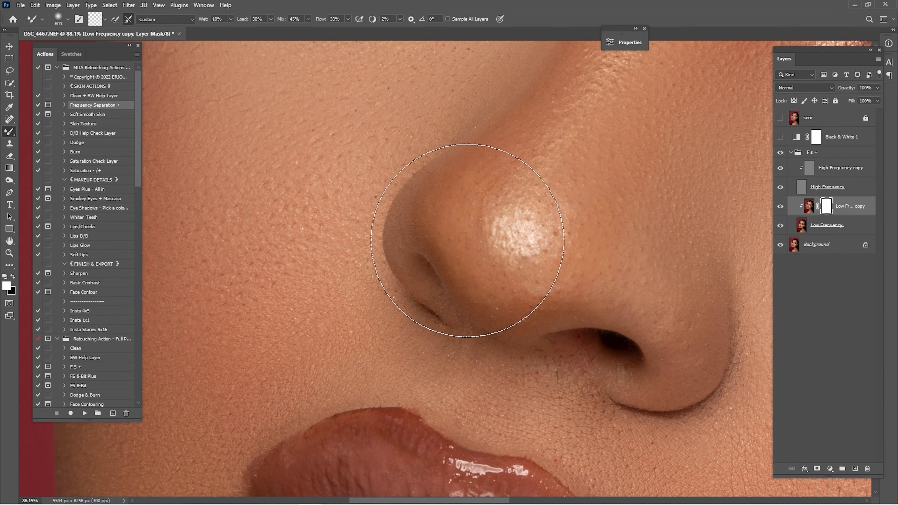
key(shift+b)
key(x)
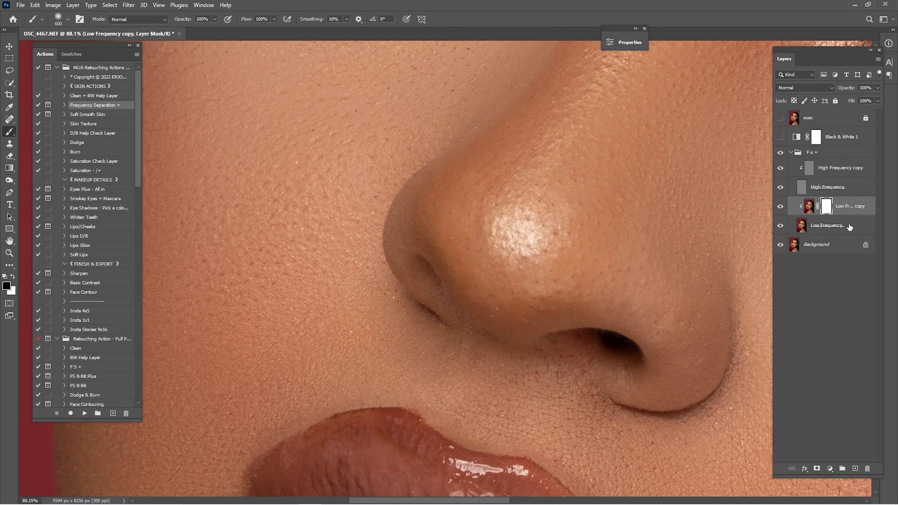
key(bracketleft)
key(bracketleft)
key(bracketleft)
mouse_move(416, 186)
mouse_down()
mouse_move(398, 221)
mouse_move(408, 273)
mouse_up()
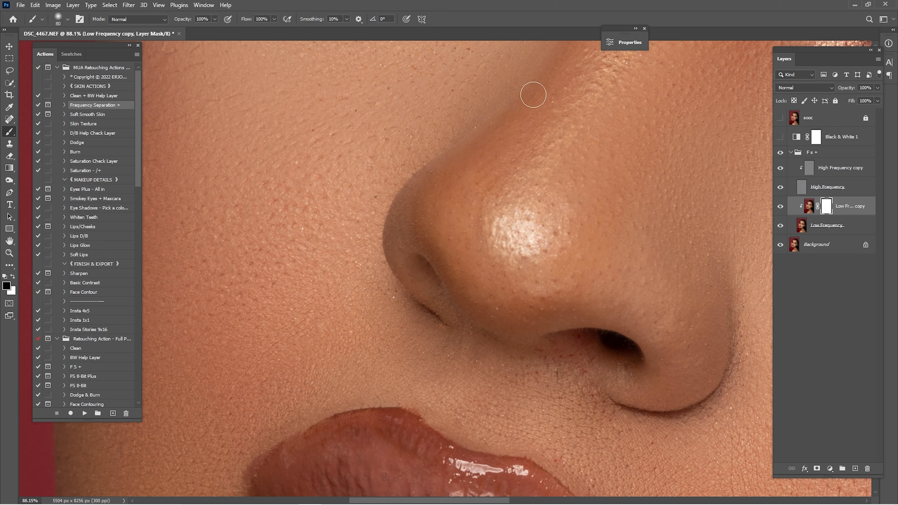
- Fit the whole portrait in view and compare the skin with the Low Frequency copy layer hidden and shown
key(ctrl+space)
mouse_move(453, 308)
mouse_down()
mouse_move(525, 223)
mouse_move(536, 254)
mouse_up()
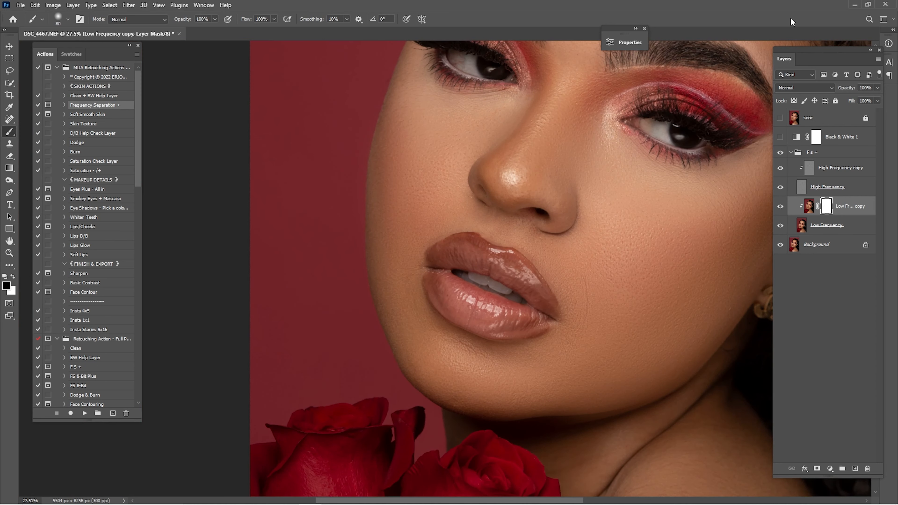
key(ctrl+0)
click(780, 205)
click(780, 205)
click(781, 204)
click(781, 203)
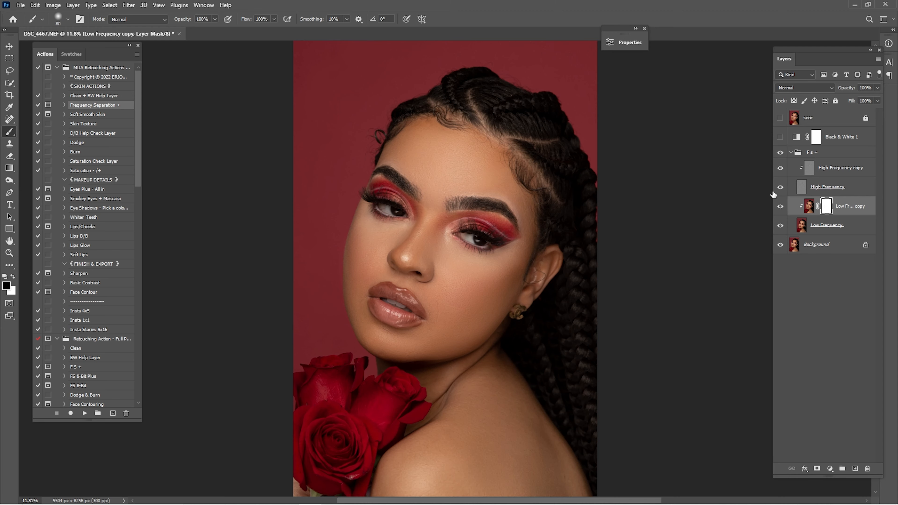
- Draw a Pen path along the upper edge of the eyebrow nearer the ear, from its inner end to its tail
key(ctrl+space)
drag(499, 196, 588, 218)
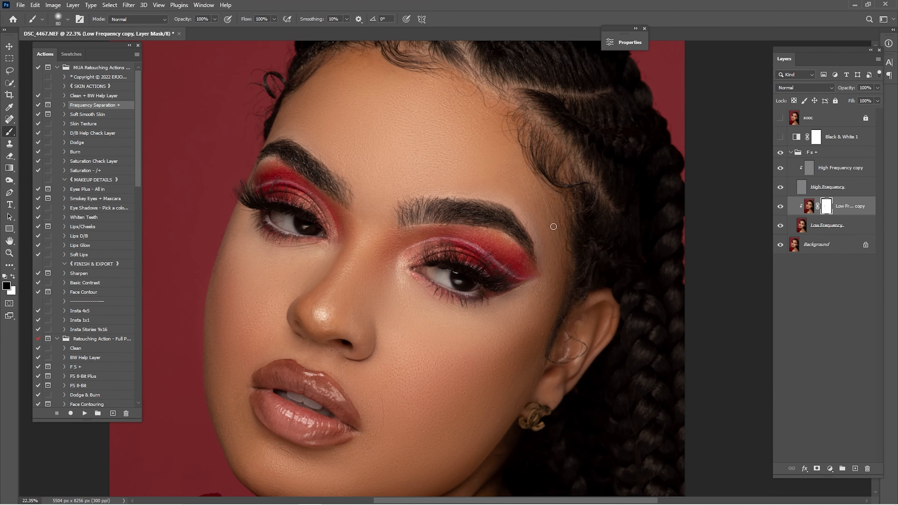
key(z)
mouse_move(459, 198)
mouse_down()
mouse_move(487, 222)
mouse_move(499, 214)
mouse_up()
key(p)
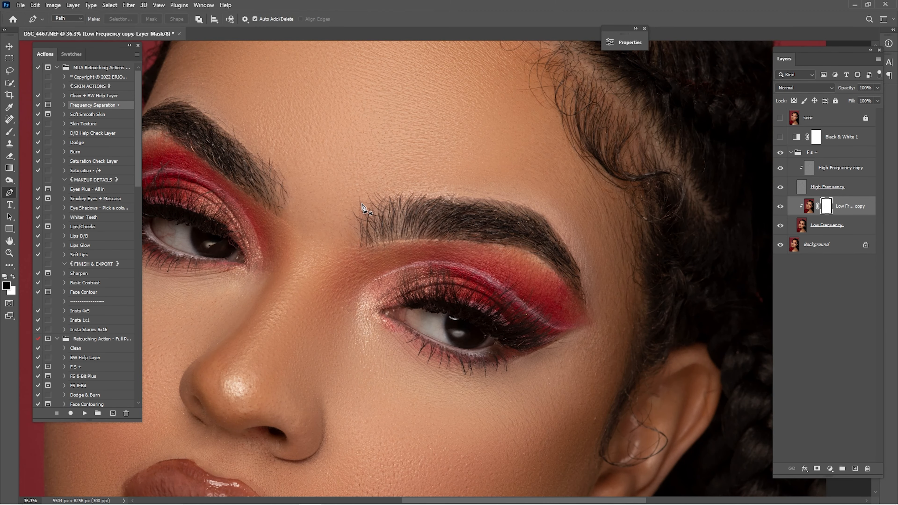
key(z)
drag(363, 209, 466, 227)
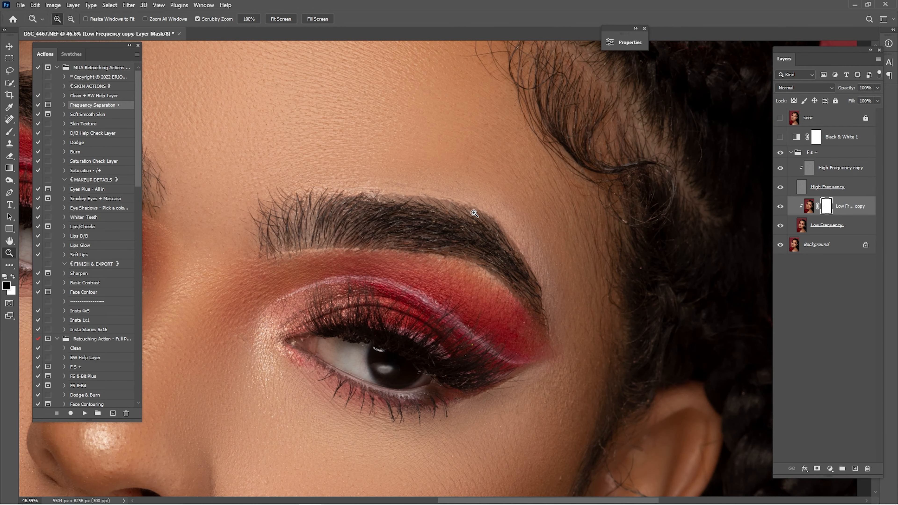
drag(377, 205, 400, 202)
key(p)
drag(256, 202, 366, 224)
click(316, 220)
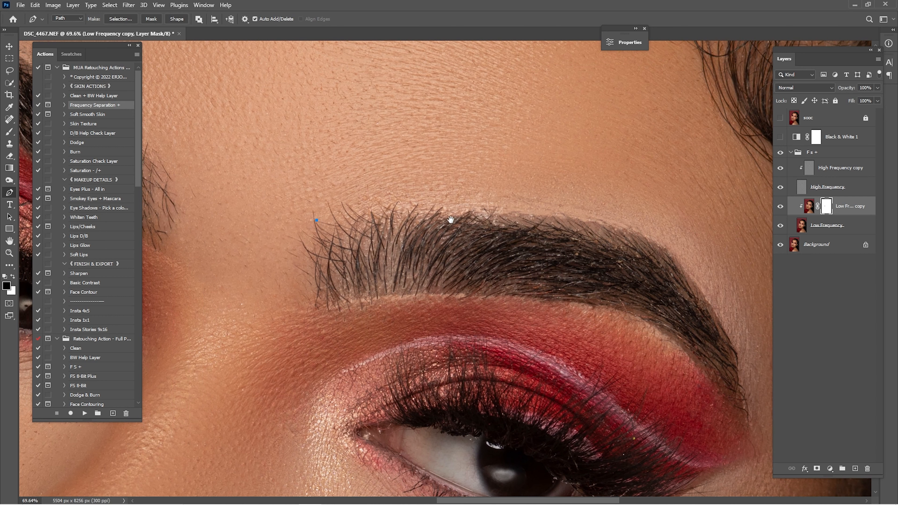
drag(442, 220, 322, 200)
drag(539, 233, 400, 175)
drag(399, 175, 454, 223)
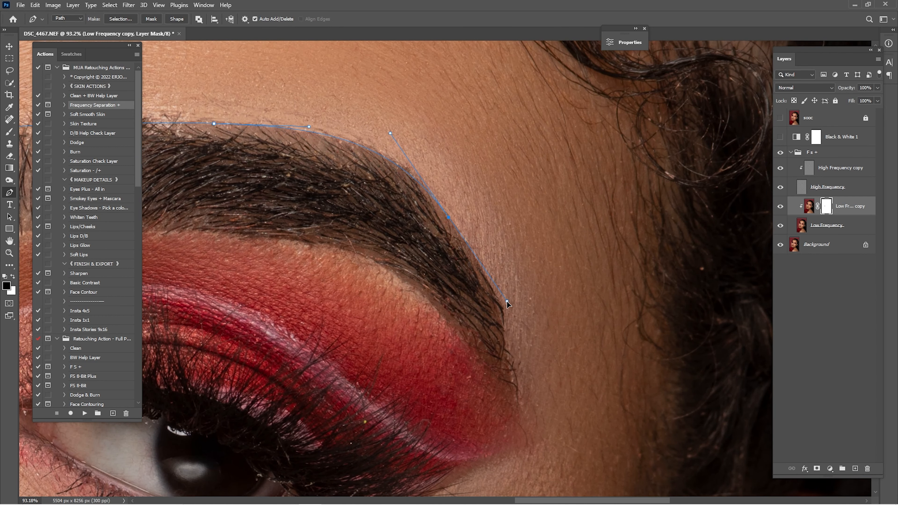
drag(502, 308, 456, 252)
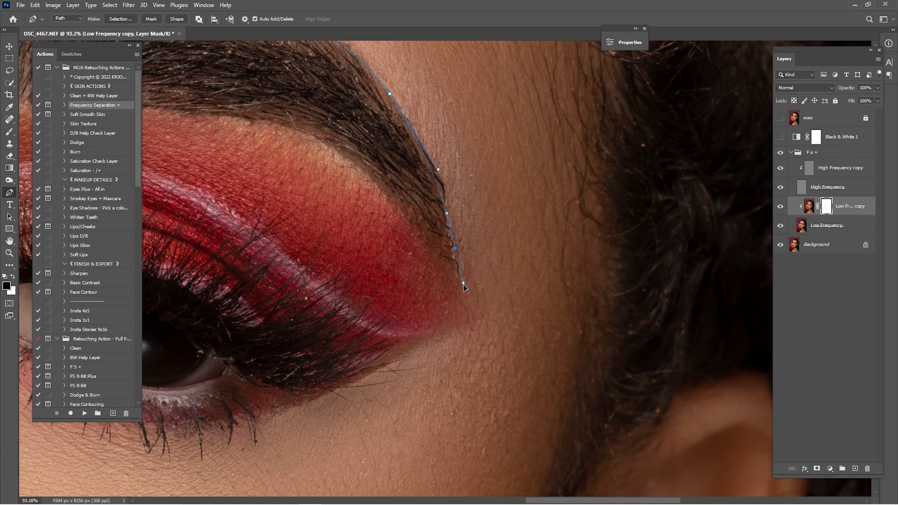
- Undo the latest path edits at the brow's tail and extend the path just past the eyeshadow's outer corner
key(ctrl+z)
key(ctrl+z)
key(ctrl+z)
drag(471, 315, 469, 339)
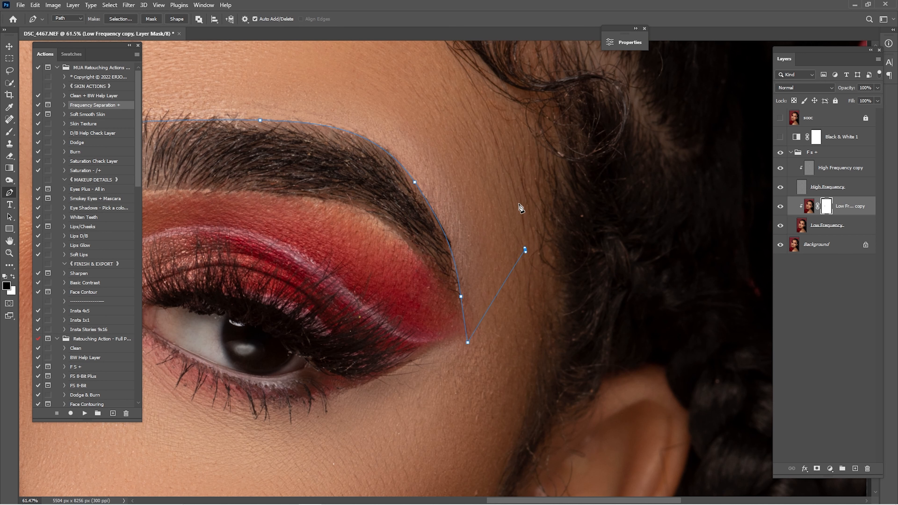
- Continue the path up the temple and across the forehead, closing it at the eyebrow's inner end
drag(520, 208, 544, 292)
drag(545, 292, 516, 279)
drag(536, 213, 529, 210)
drag(475, 172, 451, 152)
drag(392, 113, 365, 104)
mouse_move(332, 101)
mouse_down()
mouse_move(406, 85)
mouse_move(318, 105)
mouse_up()
drag(304, 115, 304, 132)
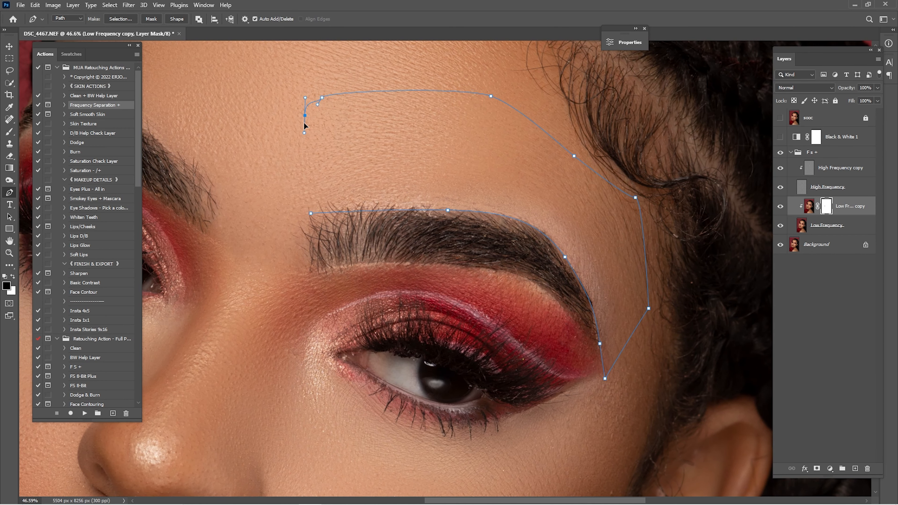
click(311, 213)
- Convert the closed path above the eyebrow into a new feathered, anti-aliased selection
right_click(350, 154)
click(387, 194)
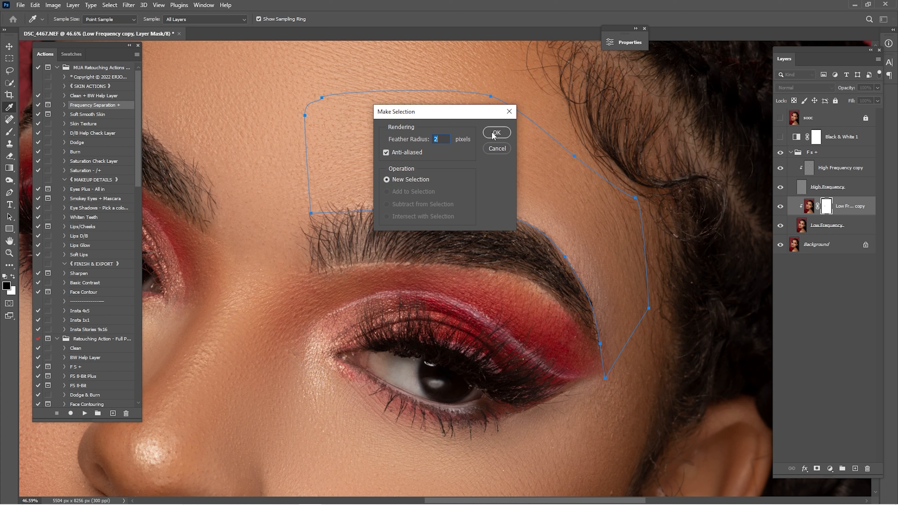
key(Return)
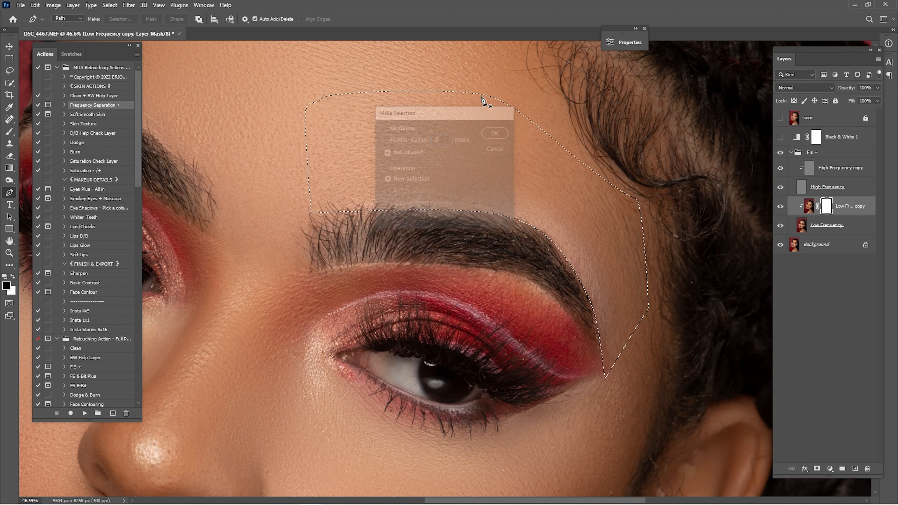
- Hide the High Frequency layer and smooth the selected skin on the Low Frequency copy image with the Mixer Brush at 100% Wet
click(809, 206)
click(781, 186)
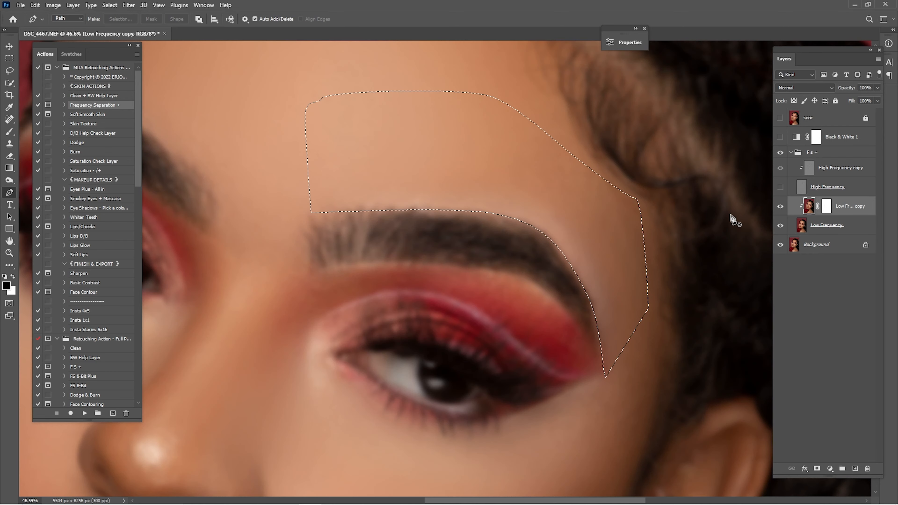
key(b)
key(bracketleft)
key(bracketleft)
key(bracketleft)
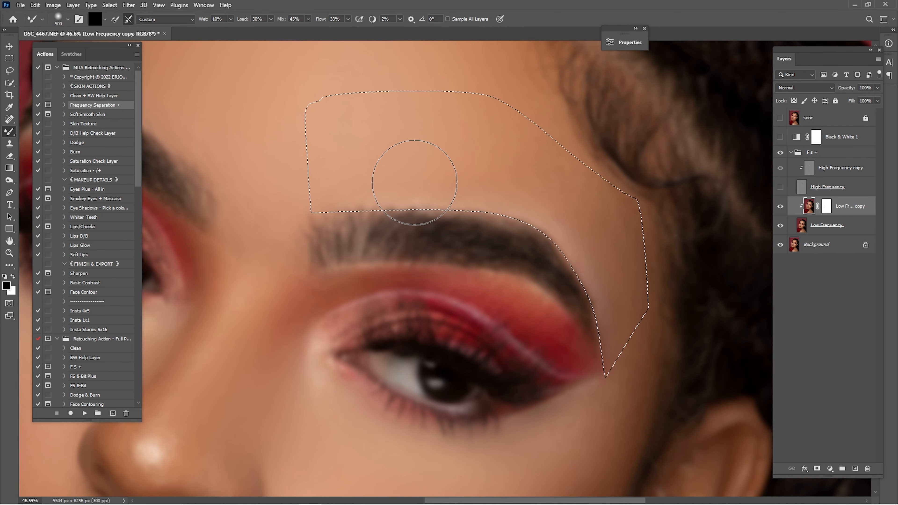
drag(202, 21, 371, 21)
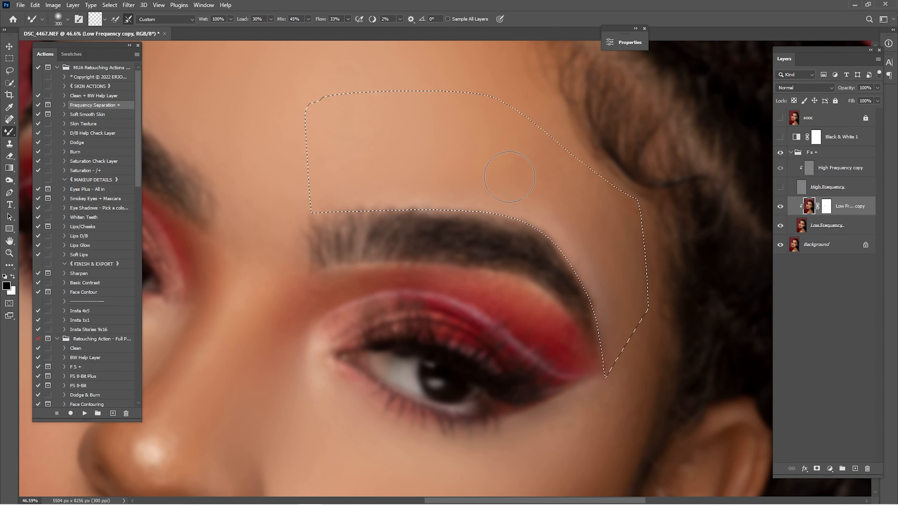
key(bracketright)
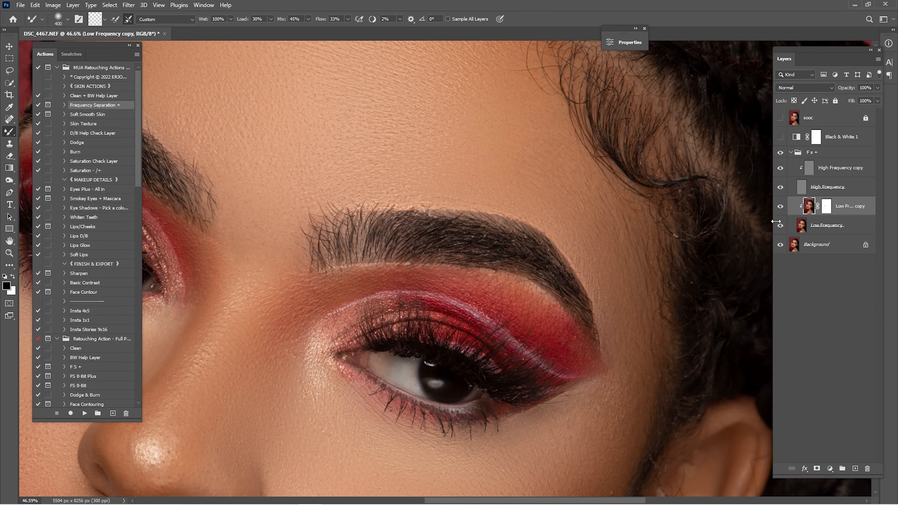
- Compare the skin around the eyebrow with the Low Frequency copy layer hidden and shown, including from farther out
click(781, 206)
click(780, 206)
scroll(541, 290, down, 5)
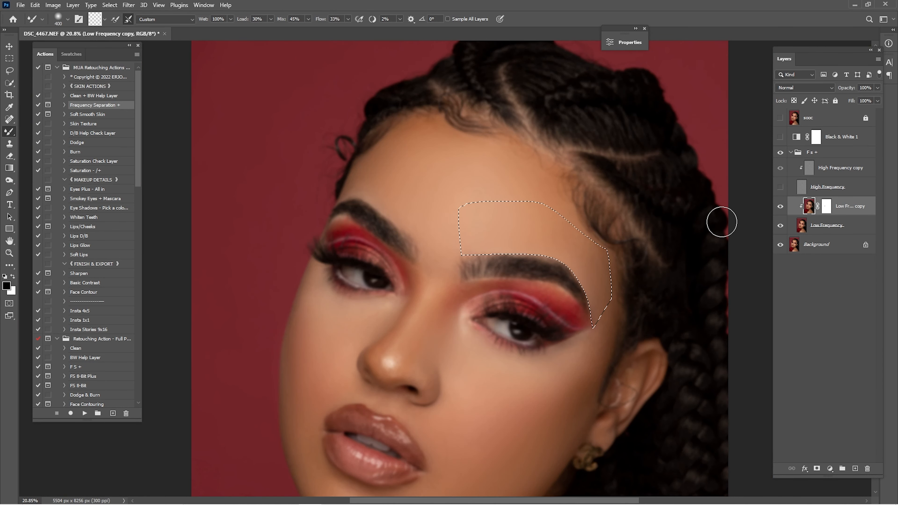
- Show the High Frequency layer again and activate the Clone Stamp on the High Frequency copy layer
click(780, 187)
click(809, 168)
key(z)
drag(516, 258, 572, 249)
drag(474, 278, 517, 306)
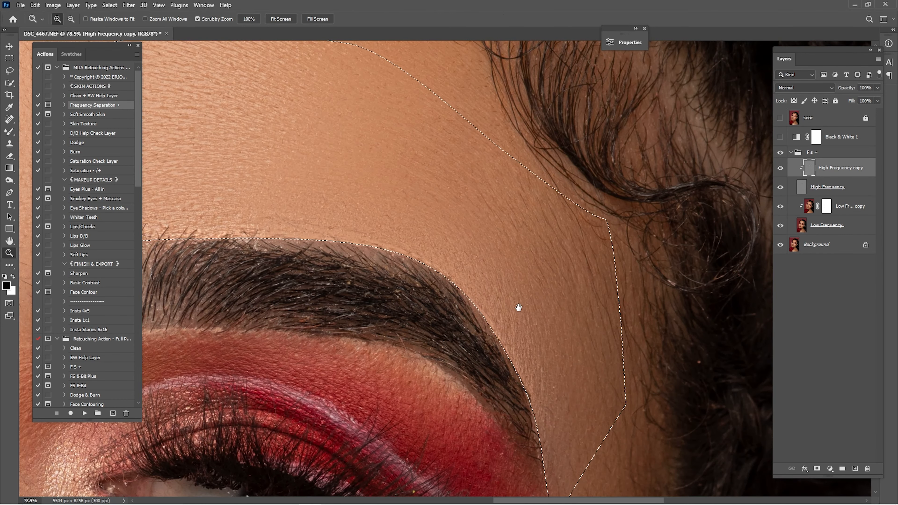
click(10, 144)
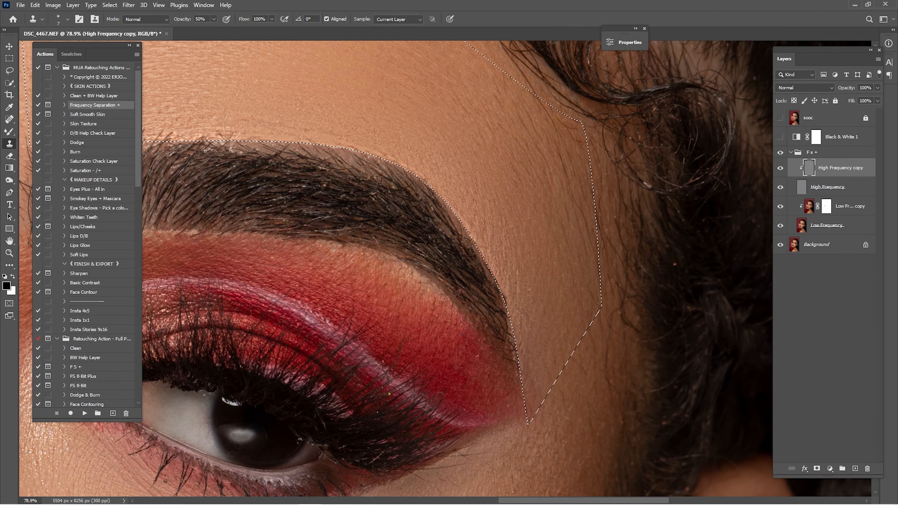
- Clone clean skin texture beside the brow's tail and above the eyebrow inside the selection, using a 70 to 100 px stamp at 90% opacity
drag(503, 277, 528, 277)
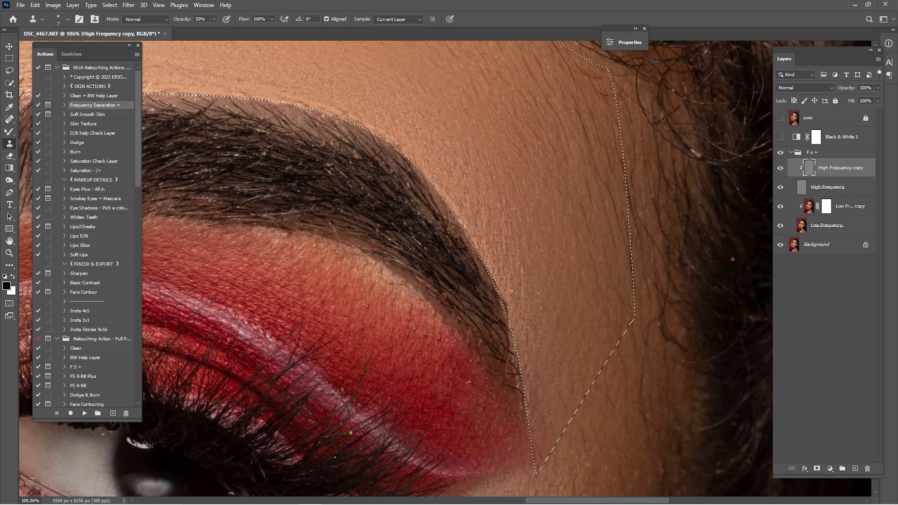
key(])
key(])
key(])
key(])
key(])
key(])
key(])
key(])
key(])
alt+click(542, 303)
click(518, 235)
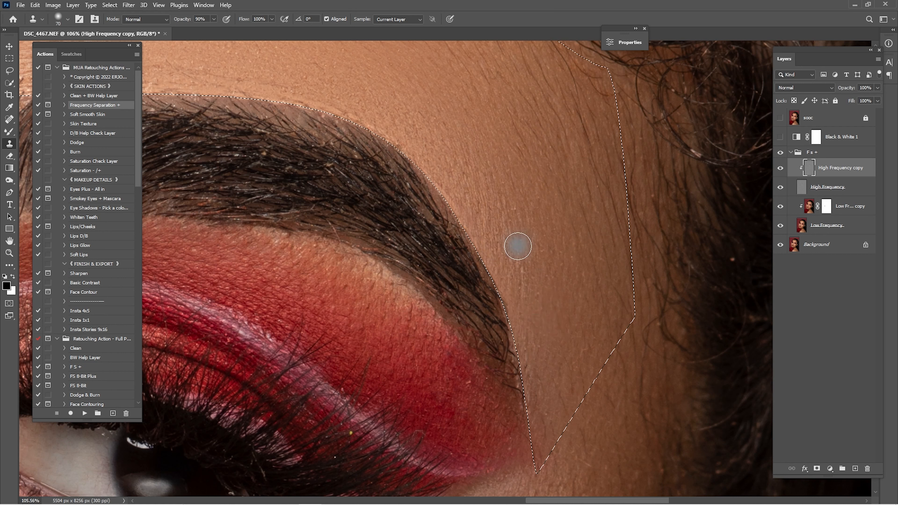
alt+click(513, 258)
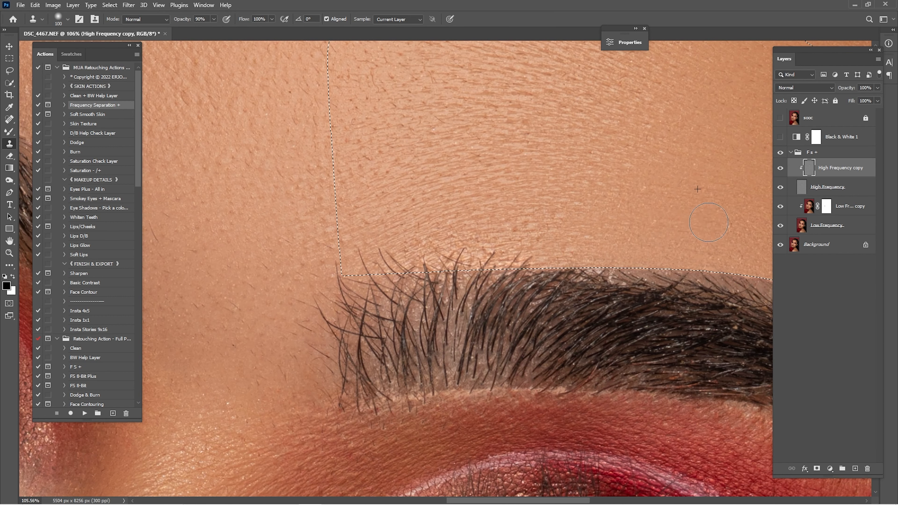
click(552, 212)
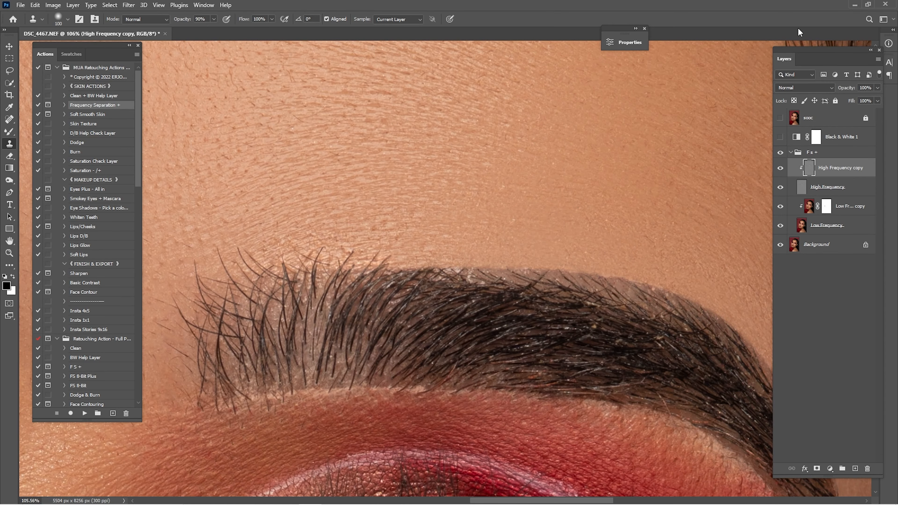
- Zoom out to the face and compare the retouching with the F s + group hidden and shown
key(z)
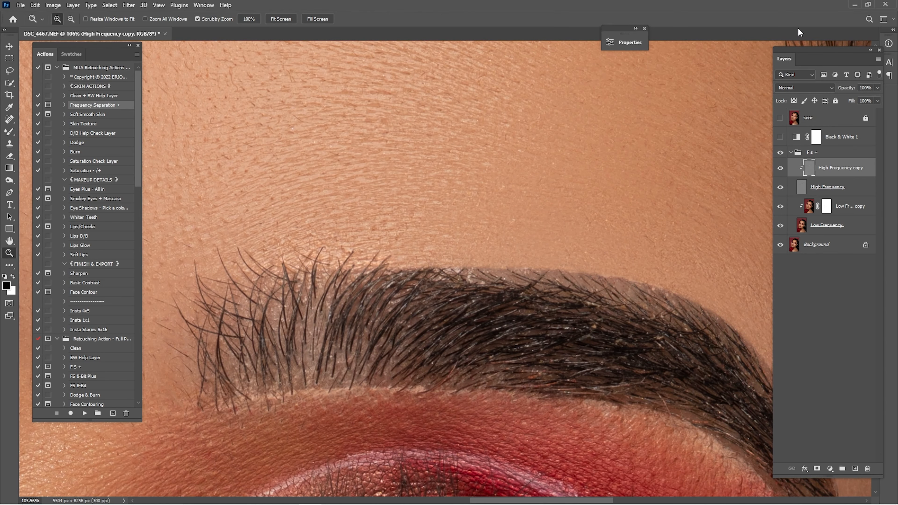
key(ctrl+0)
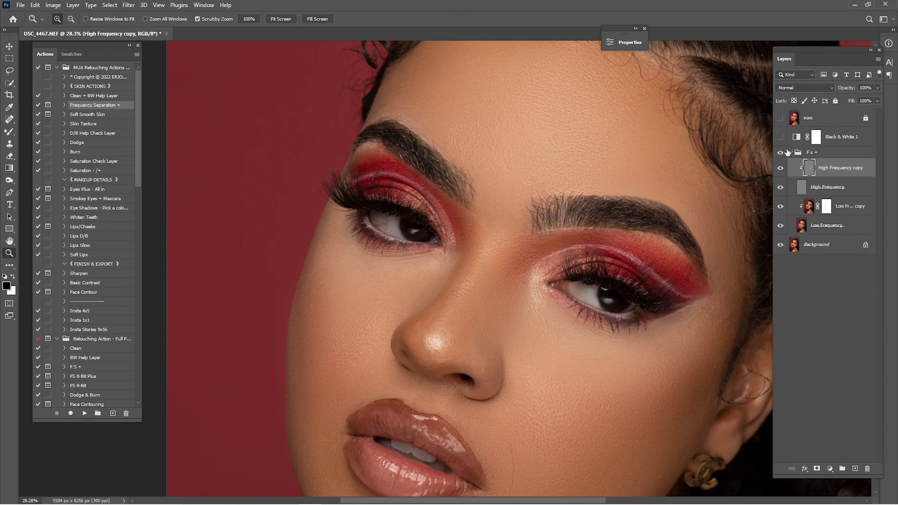
click(780, 153)
click(780, 155)
click(781, 156)
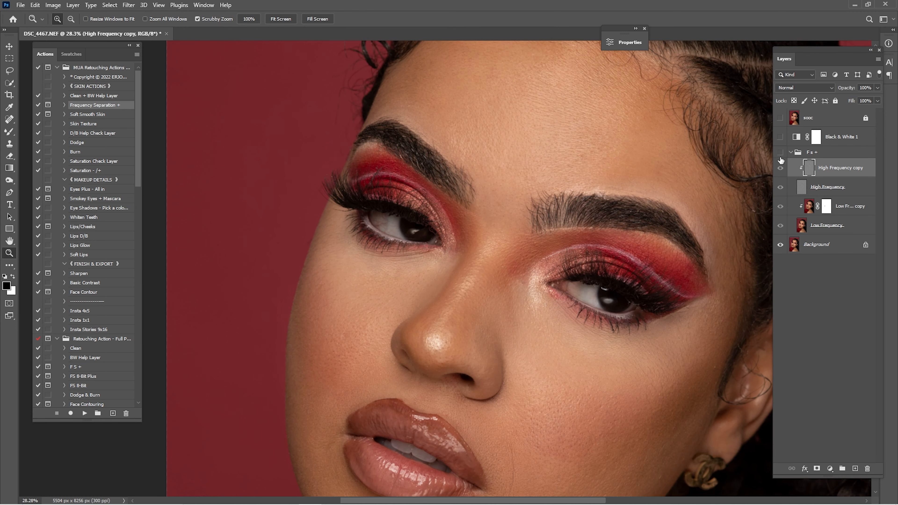
click(781, 156)
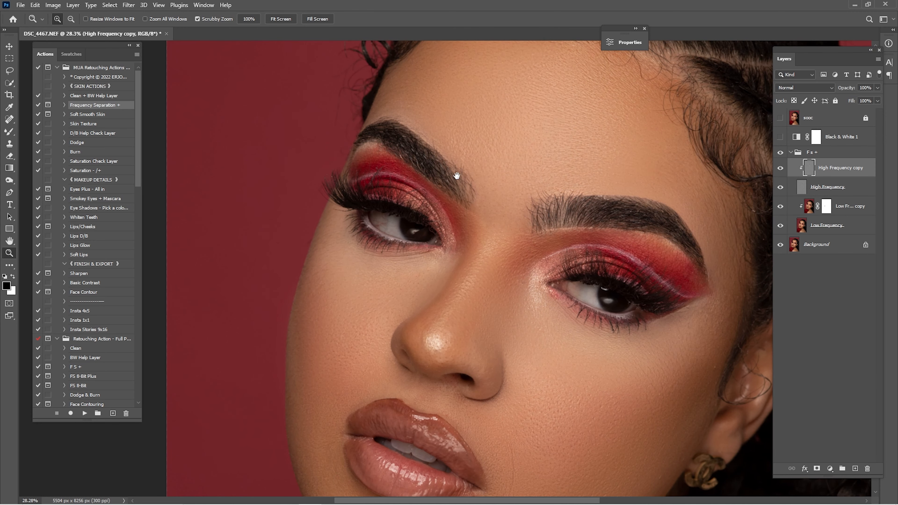
- Draw a Pen path along the upper edge of the other eyebrow, from its outer tail toward its inner end
drag(457, 176, 535, 281)
drag(425, 227, 467, 287)
key(p)
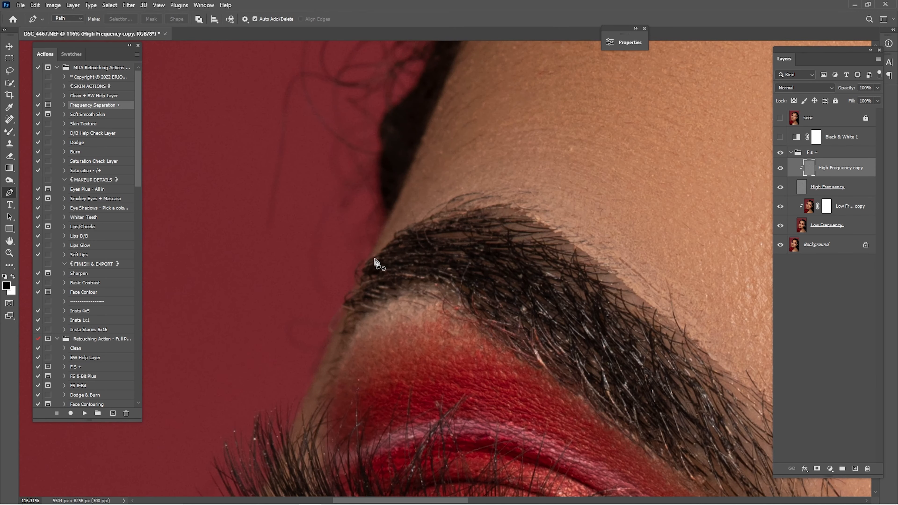
click(370, 261)
scroll(382, 254, right, 3)
scroll(382, 254, up, 2)
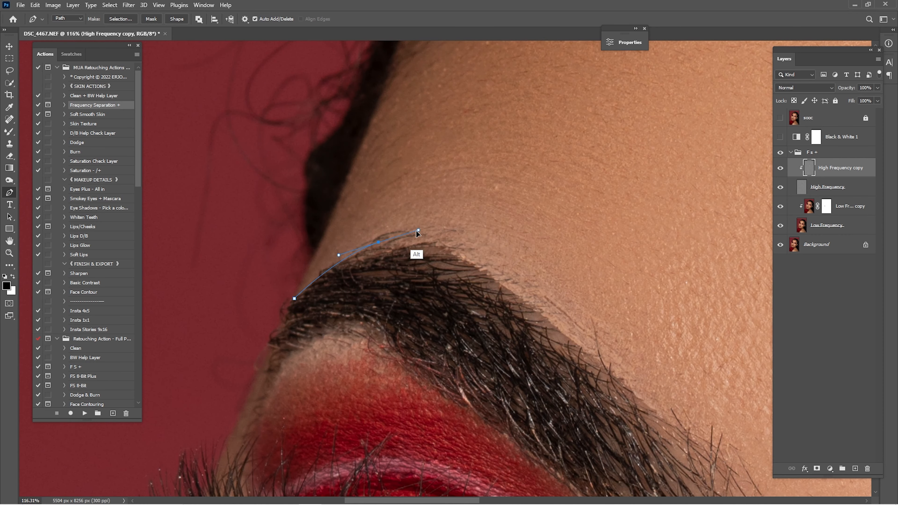
drag(418, 230, 406, 237)
drag(521, 297, 383, 260)
drag(607, 439, 523, 421)
drag(383, 275, 362, 274)
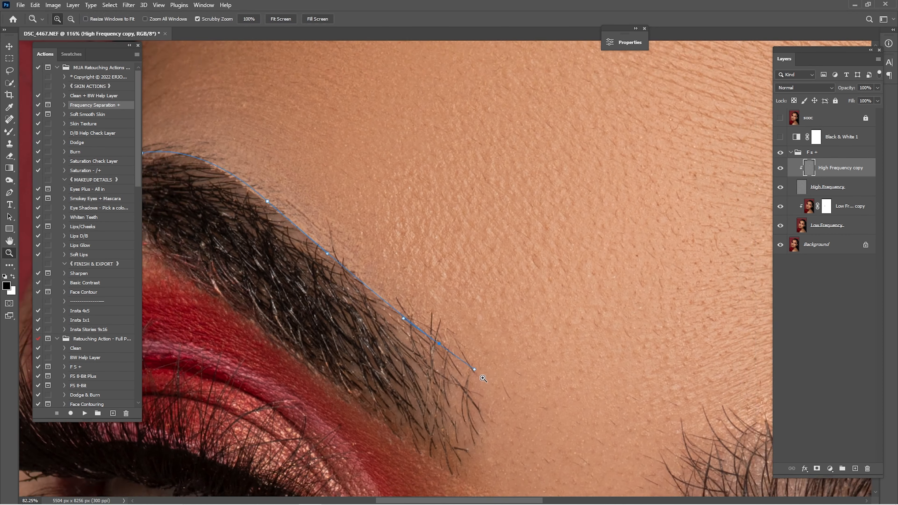
- Carry the path across the forehead and along the hairline, closing it at the eyebrow's outer tail
drag(389, 247, 566, 336)
click(692, 295)
click(467, 225)
click(421, 246)
drag(376, 308, 436, 309)
click(422, 342)
- Convert the closed eyebrow and forehead path into a new anti-aliased selection with a 3 px feather radius
right_click(586, 186)
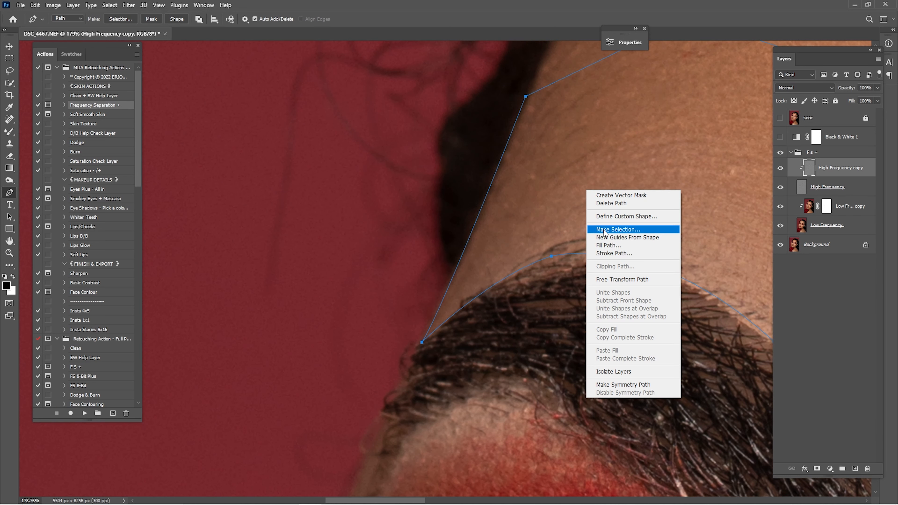
click(608, 226)
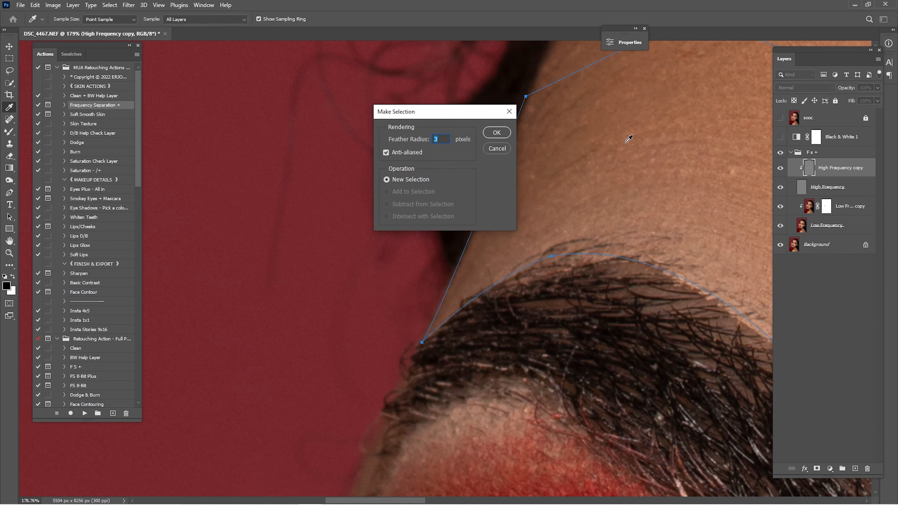
key(Return)
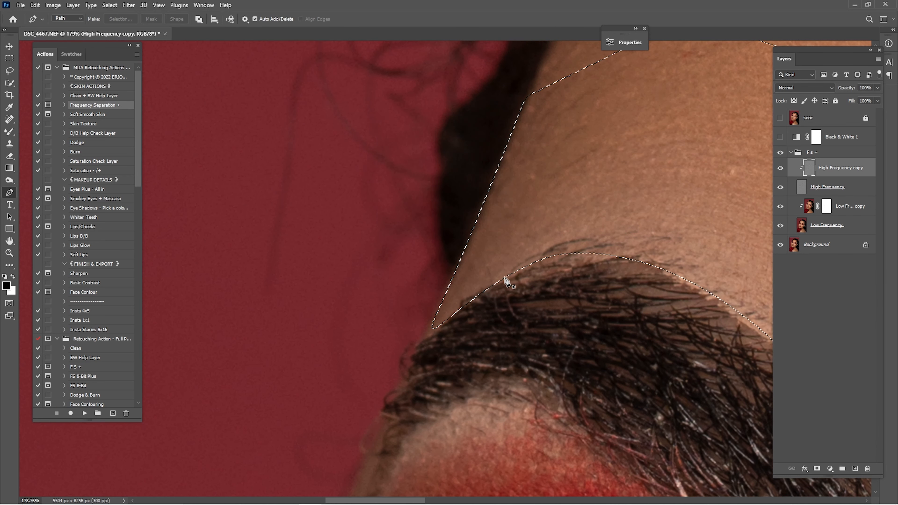
drag(530, 279, 488, 283)
drag(546, 330, 400, 260)
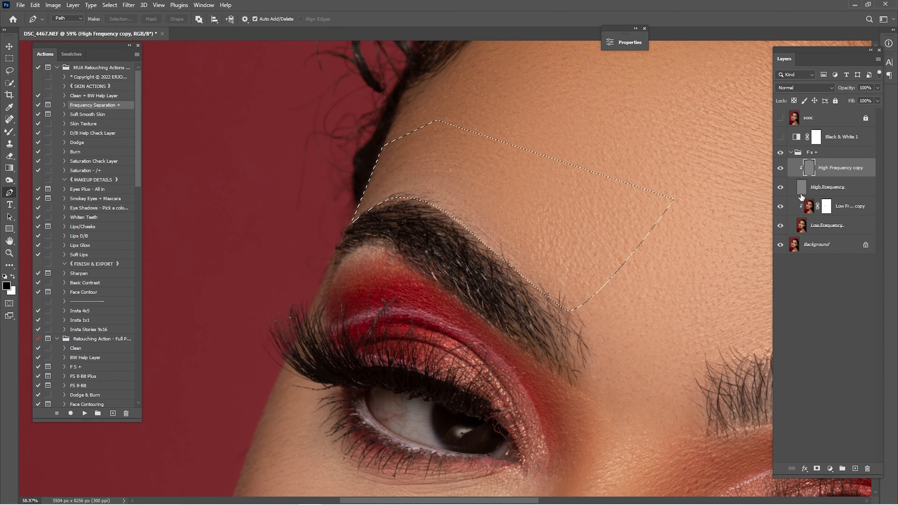
- Blend the skin tones above the eyebrow on the Low Frequency copy using the Mixer Brush, hiding High Frequency while painting
click(780, 186)
click(809, 210)
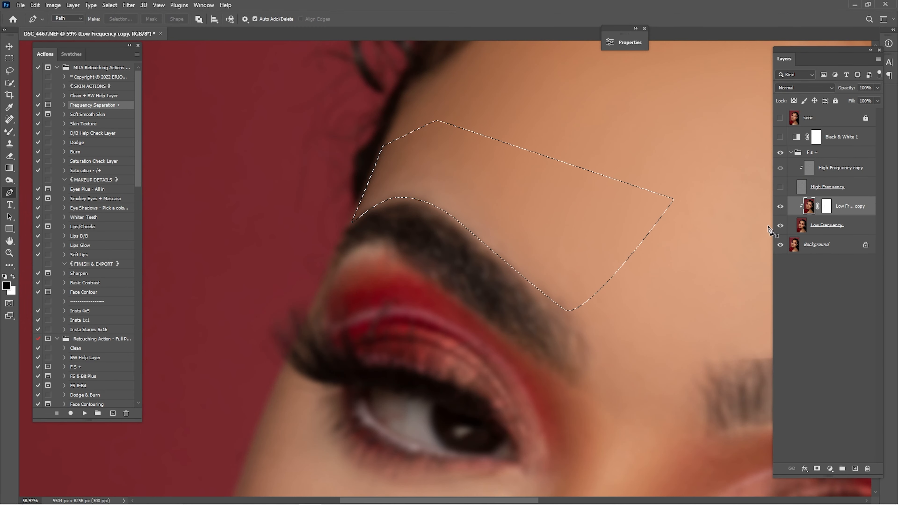
key(b)
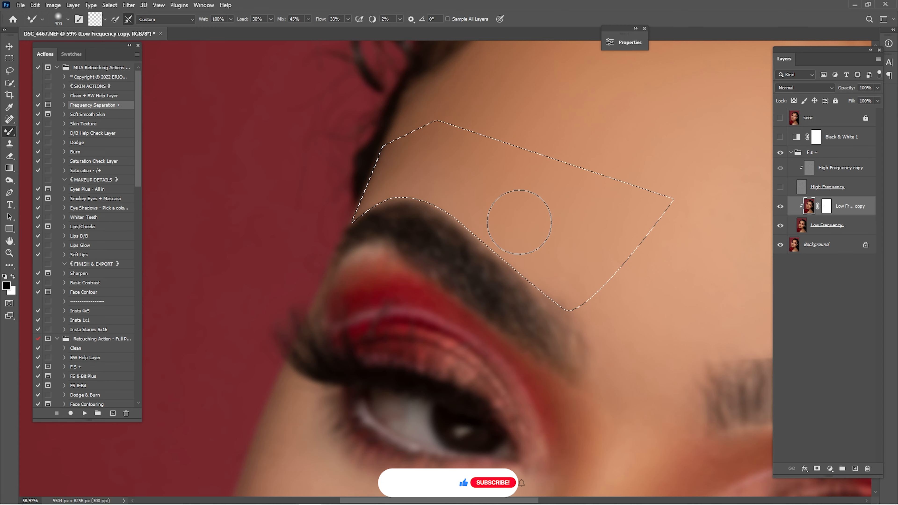
key(bracketright)
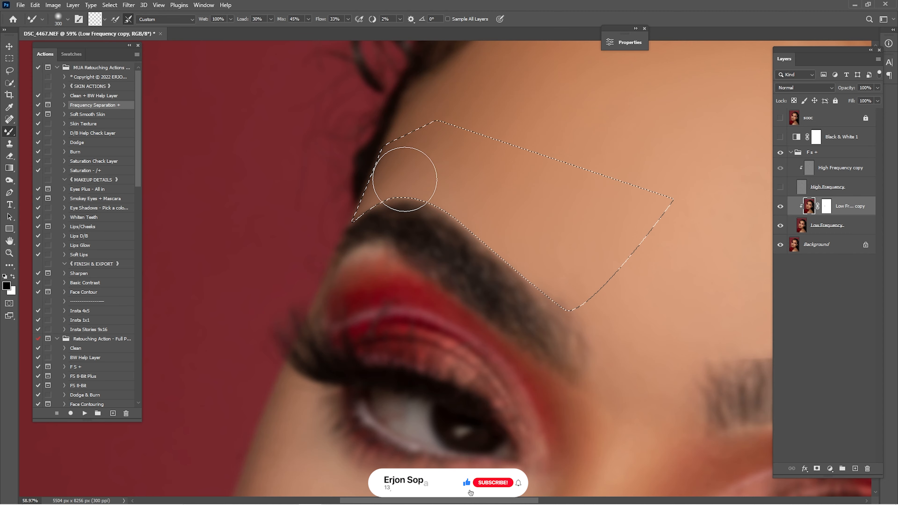
click(780, 186)
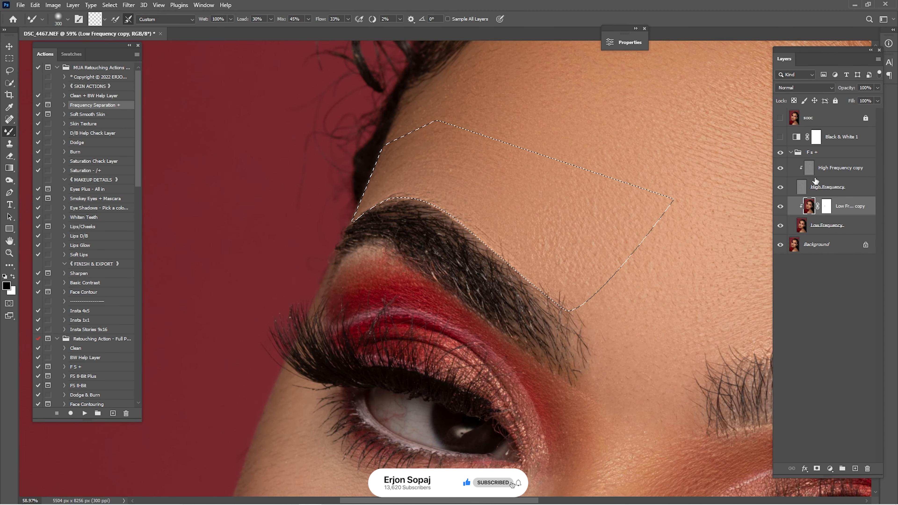
- Clone clean skin texture above the eyebrow on High Frequency copy with a 100 px stamp at 90% opacity, and remove the selection
click(820, 171)
mouse_move(506, 235)
mouse_down()
mouse_move(531, 264)
mouse_move(551, 261)
mouse_move(490, 255)
mouse_up()
key(s)
drag(449, 182, 511, 243)
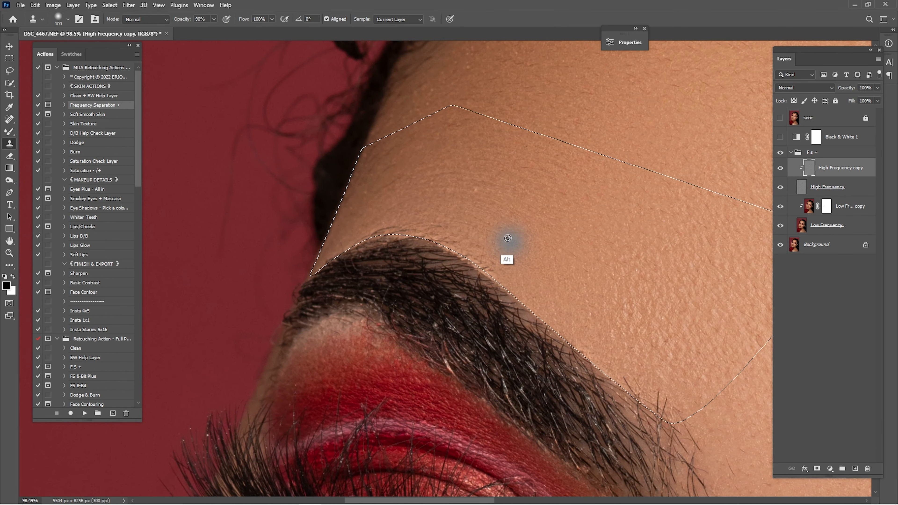
alt+click(478, 224)
drag(458, 232, 548, 243)
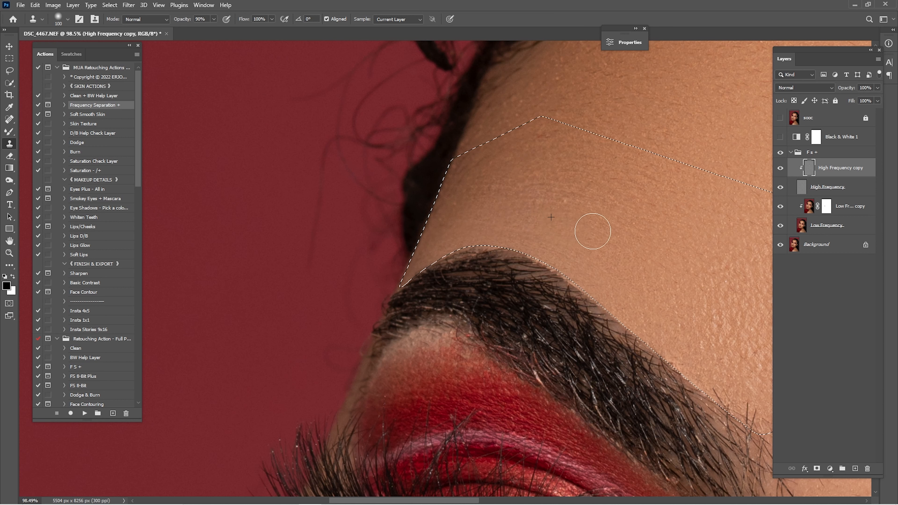
drag(639, 245, 513, 215)
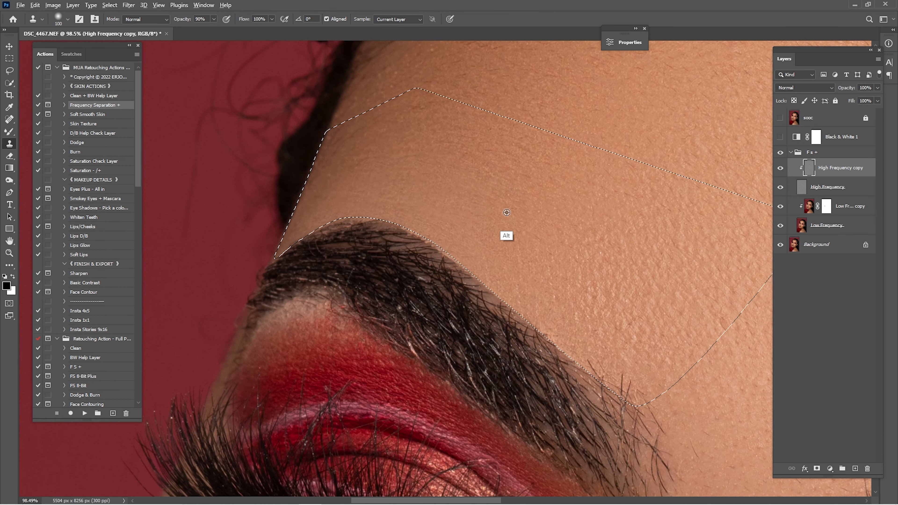
key(ctrl+d)
key(ctrl+z)
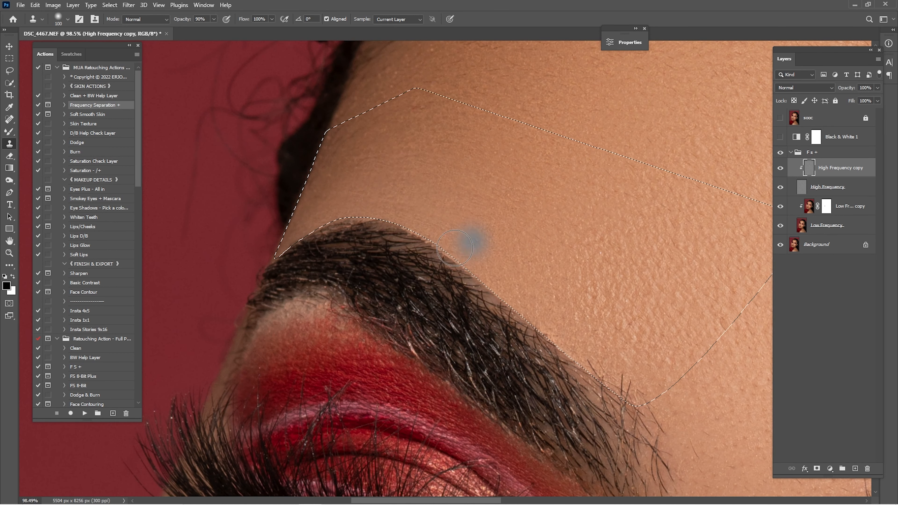
key(ctrl+d)
key(z)
drag(567, 264, 454, 223)
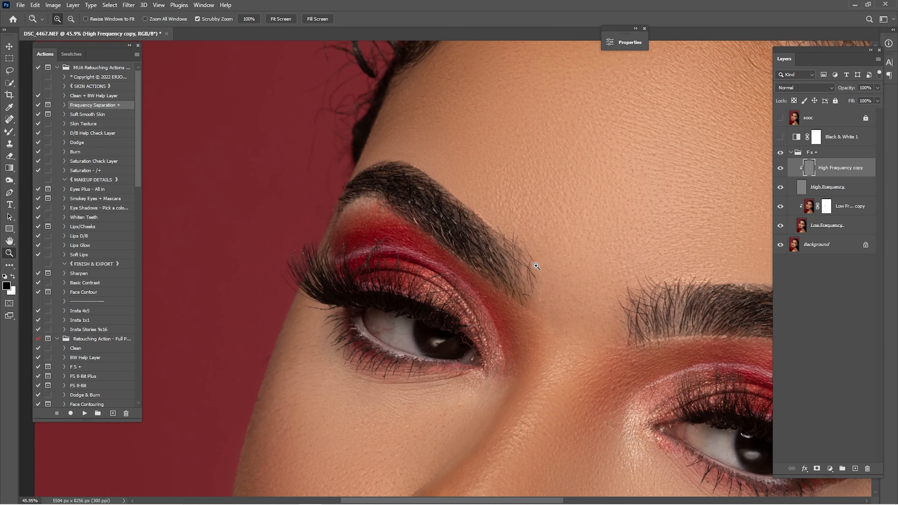
- Compare the whole portrait with the F s + group hidden and shown, and inspect the nose and cheek up close
key(ctrl+0)
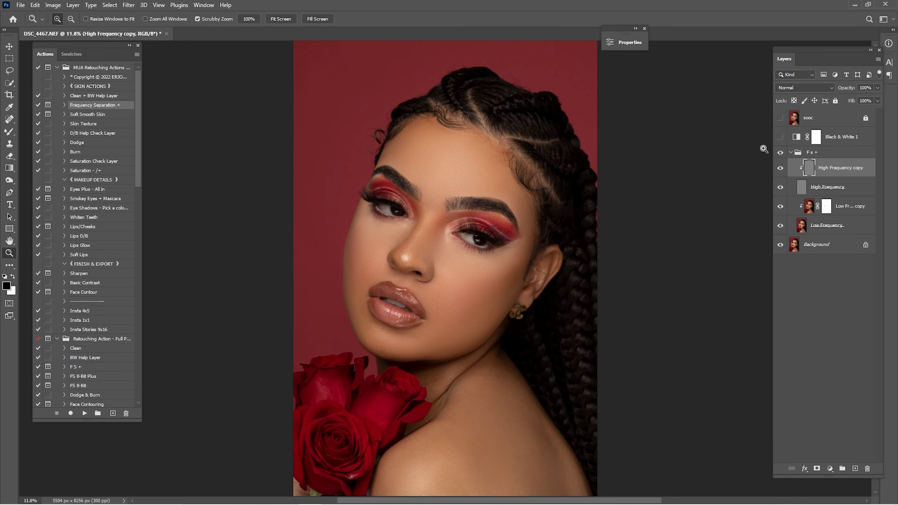
click(780, 152)
click(779, 152)
click(780, 153)
click(780, 153)
click(779, 153)
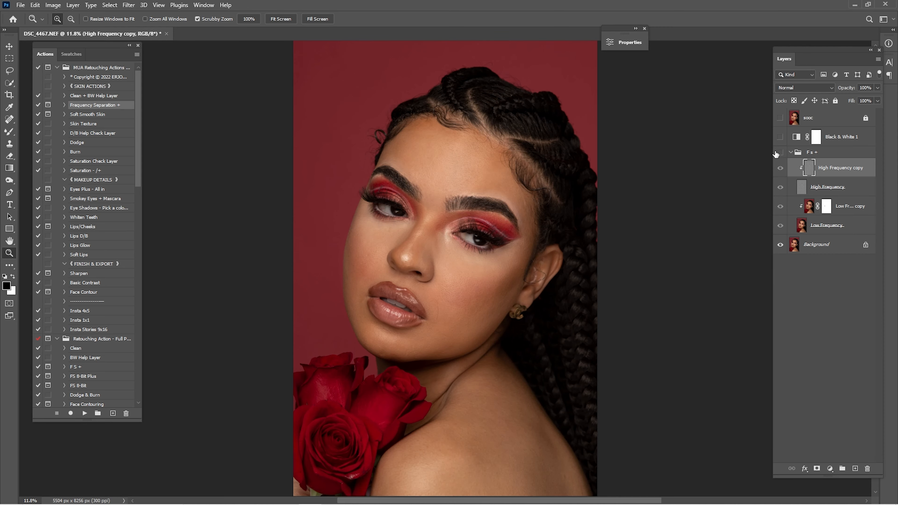
click(780, 153)
drag(427, 263, 442, 239)
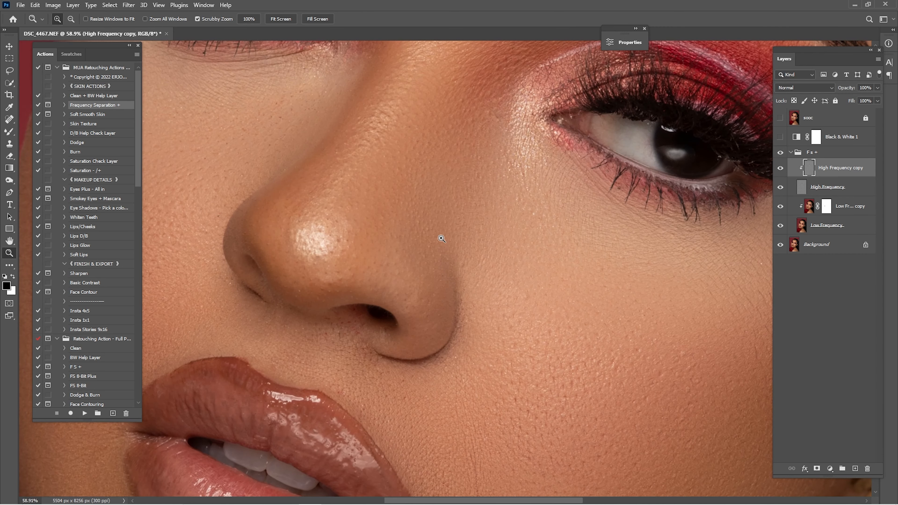
alt+click(429, 214)
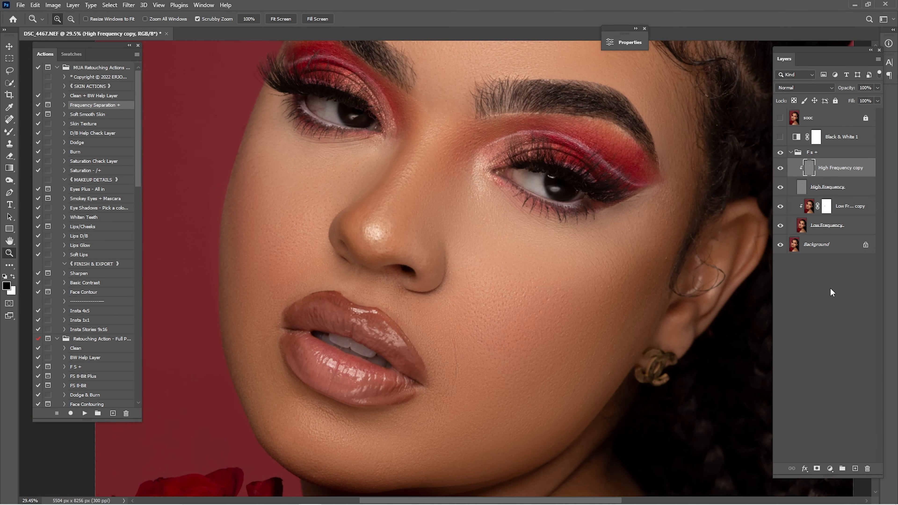
- Add a new layer above High Frequency copy and set its blend mode to Color
click(855, 468)
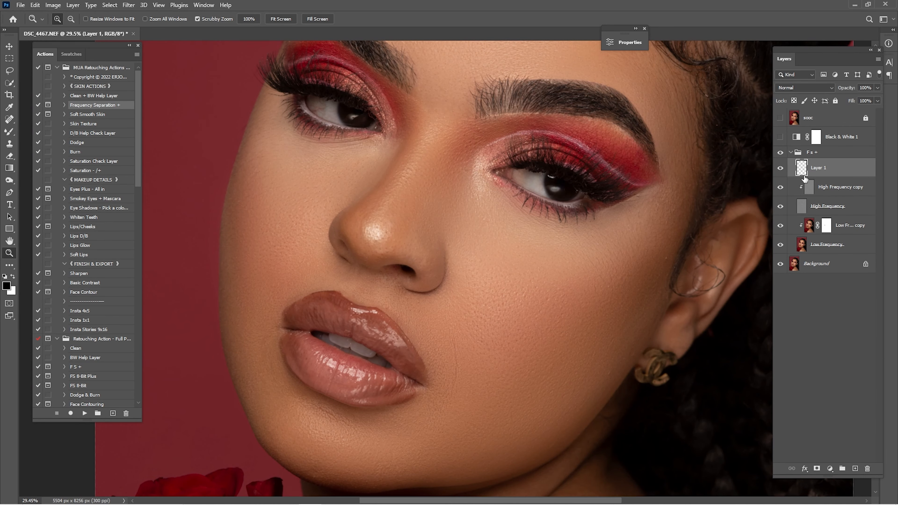
click(809, 85)
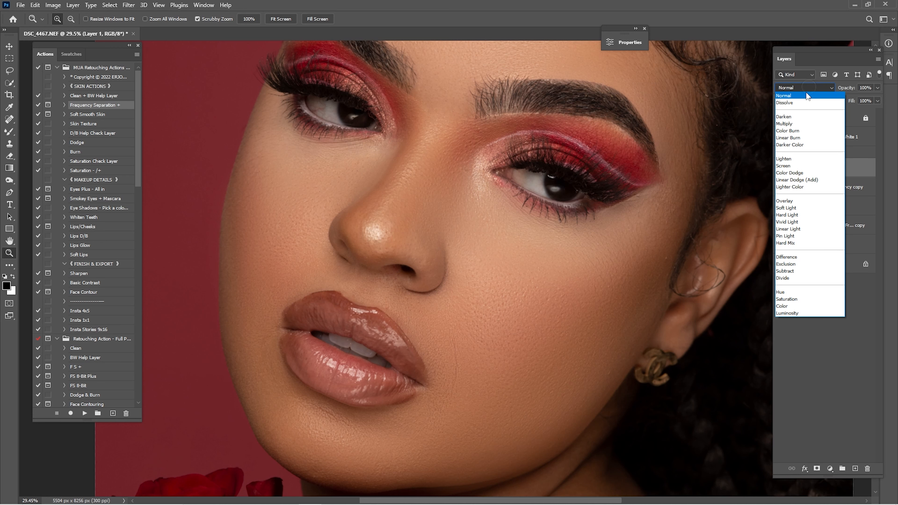
click(795, 307)
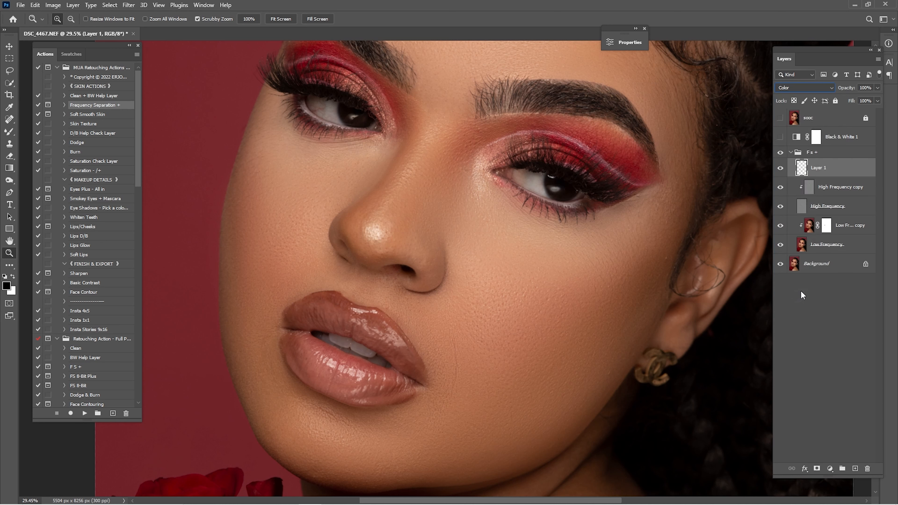
- Choose the light orange Pastel swatch and brush it softly over the facial skin on the Color layer at 10% opacity
click(72, 54)
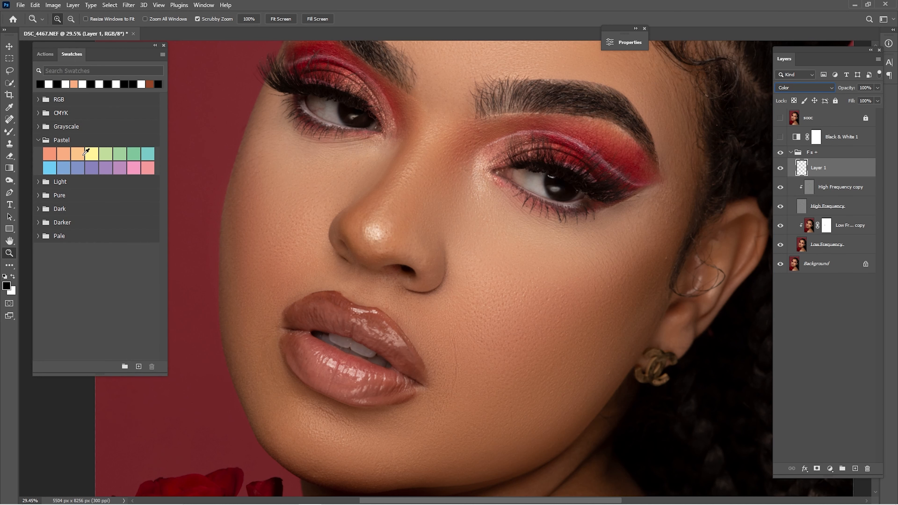
click(66, 154)
click(46, 54)
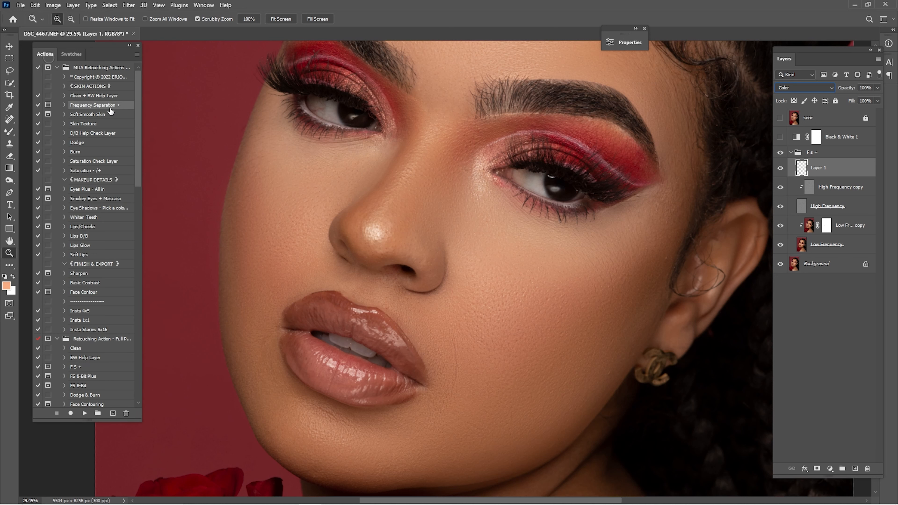
drag(428, 210, 417, 252)
key(b)
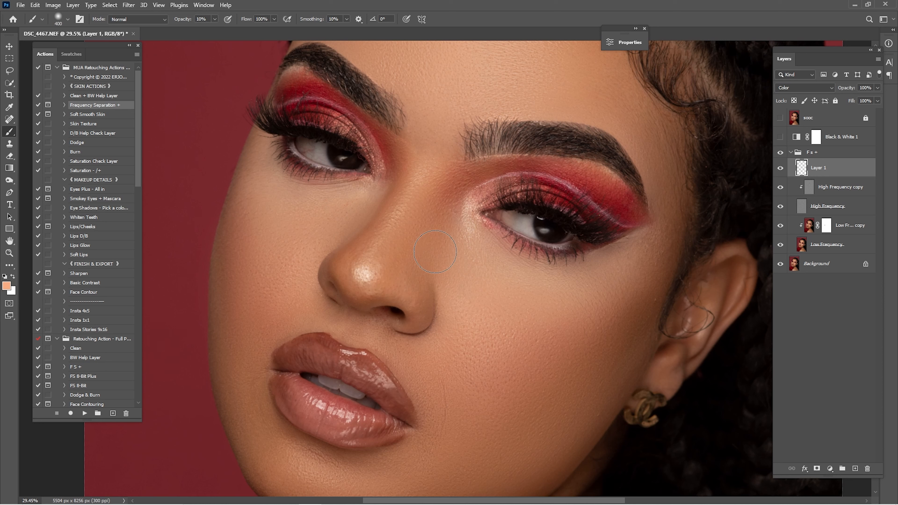
key(bracketleft)
key(bracketleft)
- Reduce the Color layer's opacity to 69% while comparing the face with that layer hidden and shown
key(ctrl+0)
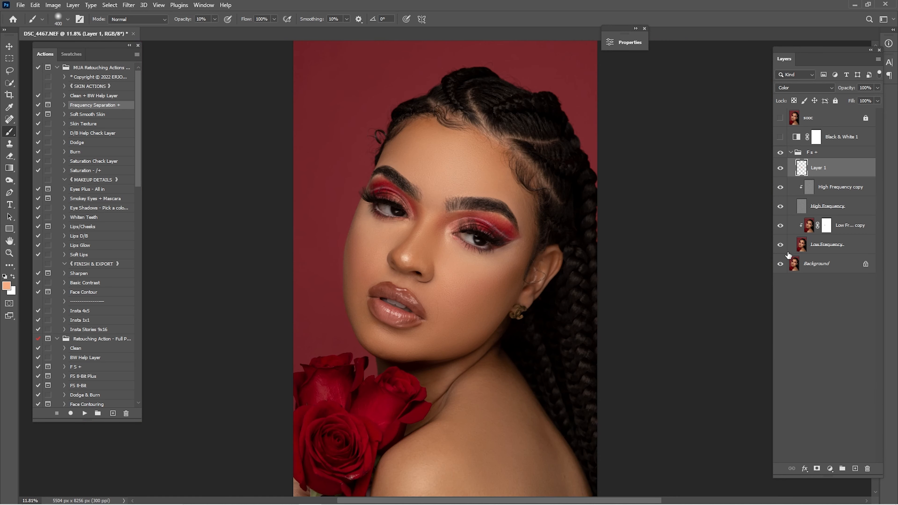
click(780, 173)
click(780, 172)
click(780, 171)
click(781, 169)
scroll(422, 262, up, 3)
scroll(475, 295, up, 3)
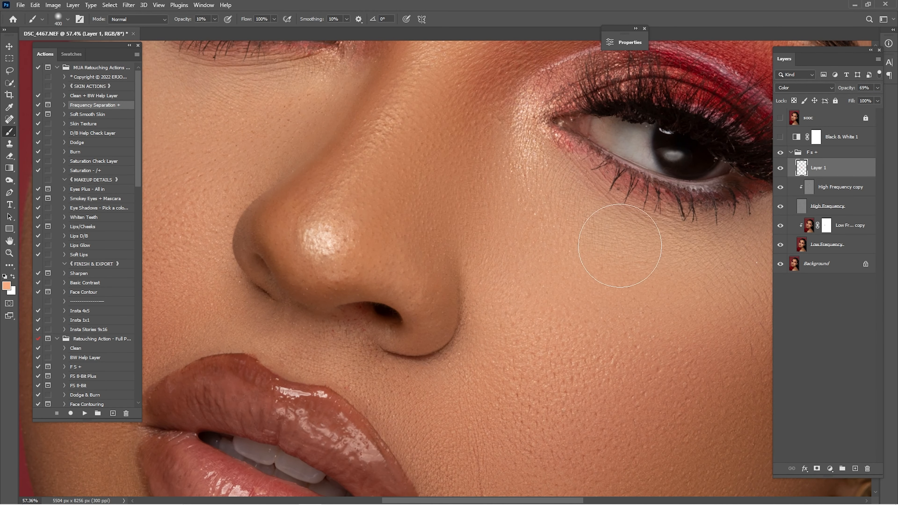
scroll(602, 260, down, 3)
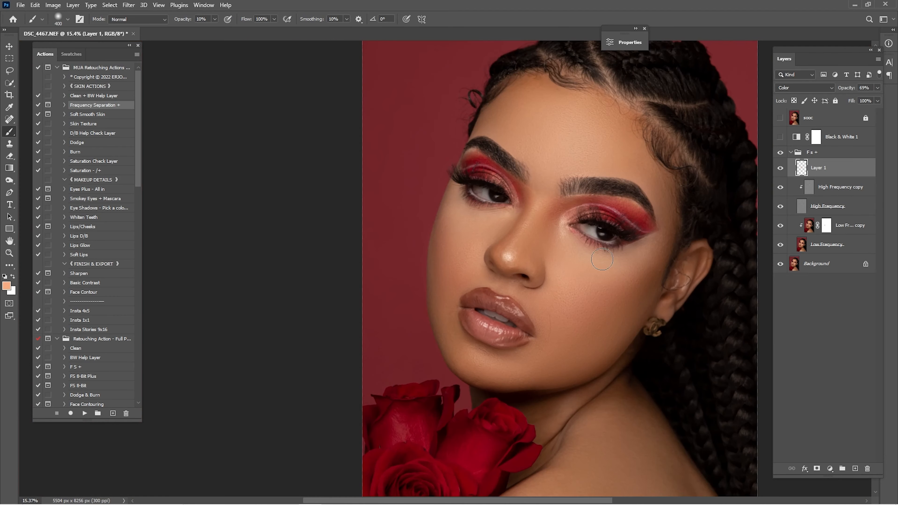
click(779, 170)
click(778, 170)
drag(630, 235, 565, 243)
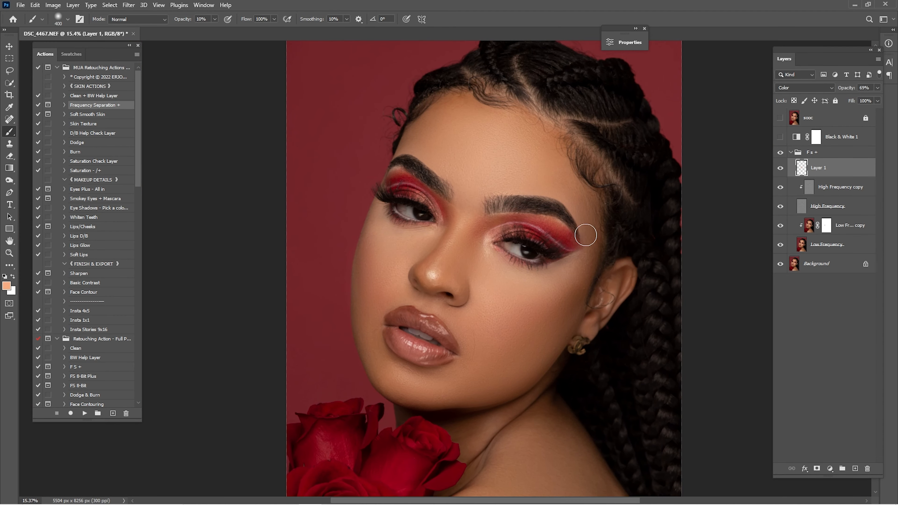
- Hide High Frequency and try a small Mixer Brush stroke on the lower lip of the Low Frequency copy
click(807, 230)
key(z)
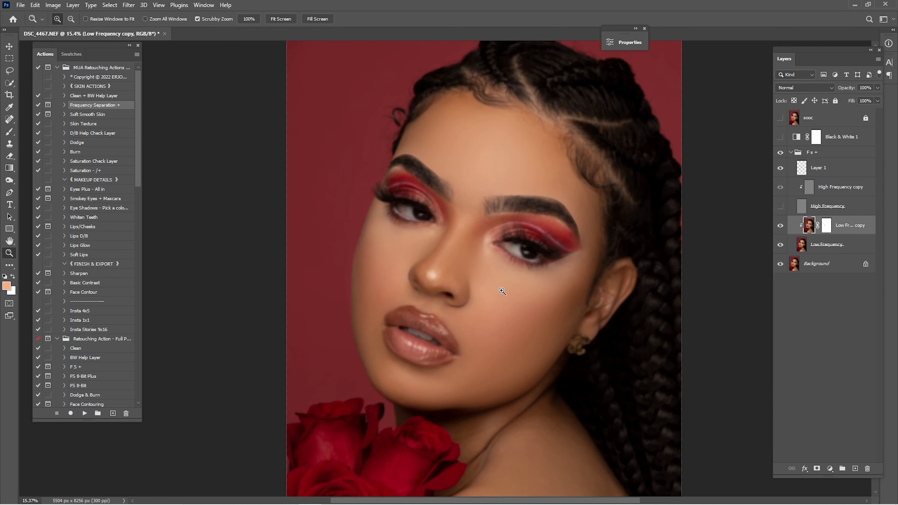
mouse_move(400, 367)
mouse_down()
mouse_move(439, 364)
mouse_move(417, 350)
mouse_move(435, 343)
mouse_up()
key(z)
key(shift+b)
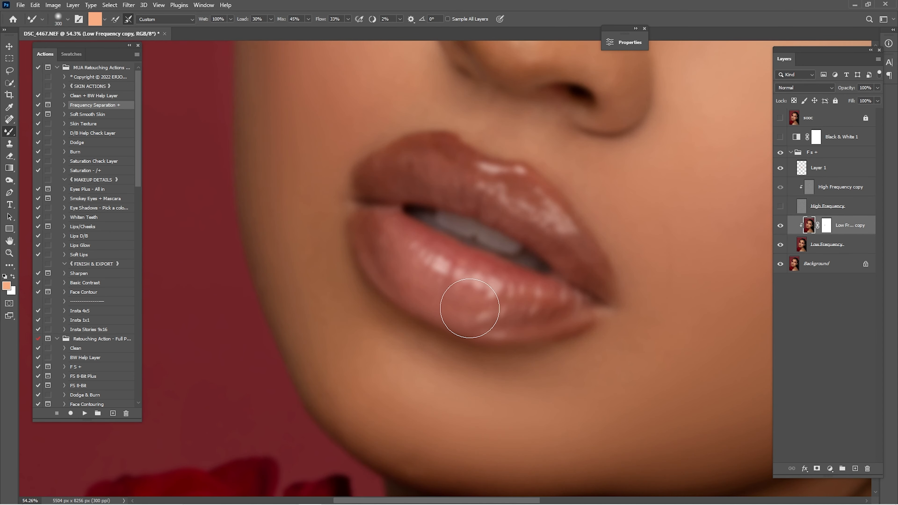
key(bracketleft)
key(bracketleft)
key(bracketleft)
mouse_move(421, 288)
mouse_down()
mouse_move(455, 298)
mouse_move(430, 287)
mouse_up()
key(ctrl+z)
- Blend the tones of both lips on the Low Frequency copy with a 200 to 300 px Mixer Brush
key(bracketright)
drag(387, 262, 376, 239)
mouse_move(412, 185)
mouse_down()
mouse_move(405, 163)
mouse_move(384, 175)
mouse_move(459, 157)
mouse_move(393, 166)
mouse_move(401, 235)
mouse_move(387, 270)
mouse_move(440, 304)
mouse_move(533, 319)
mouse_up()
drag(561, 249, 560, 245)
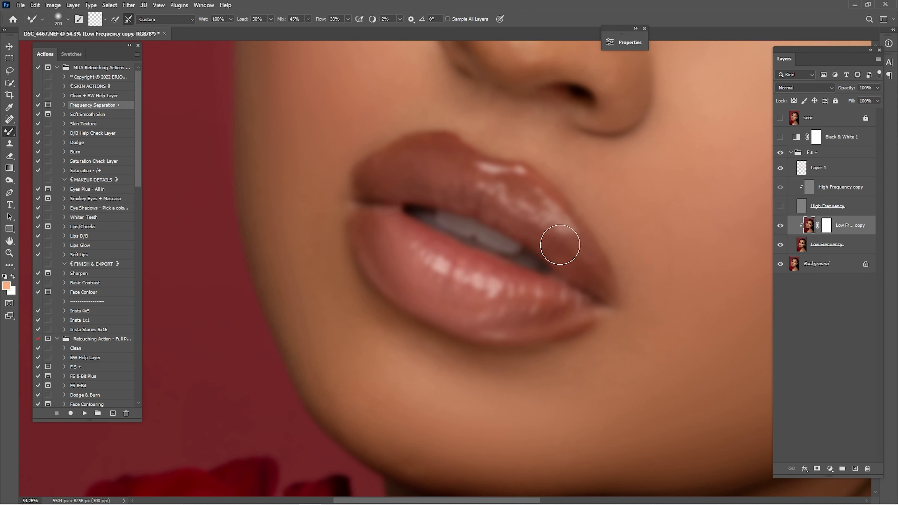
drag(466, 192, 453, 183)
key(bracketleft)
key(bracketright)
key(bracketright)
key(bracketright)
drag(525, 242, 519, 289)
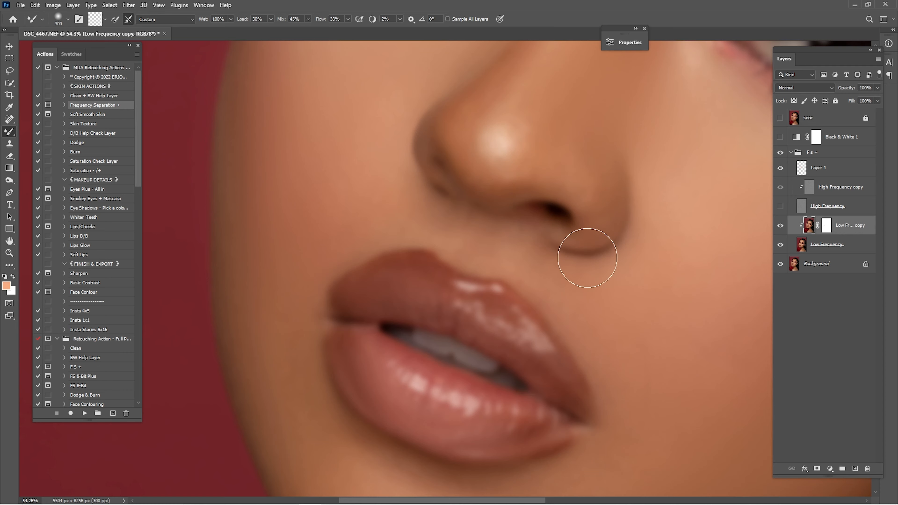
- Show High Frequency again, set the Mixer Brush's wetness to 10%, and compare the face with the Low Frequency copy hidden and shown
click(781, 206)
drag(594, 339, 552, 216)
key(1)
scroll(566, 226, down, 3)
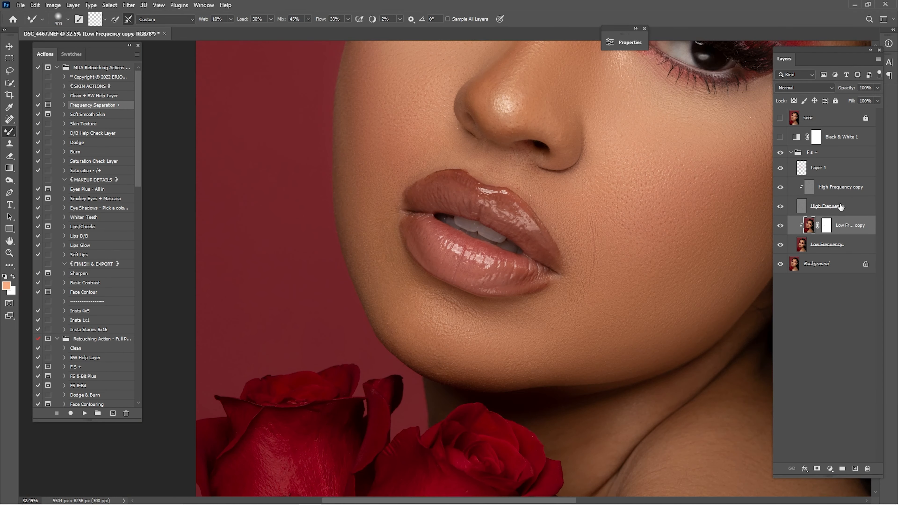
click(780, 226)
click(780, 227)
click(781, 226)
click(781, 226)
- Clone clean skin texture over the fine line beside the mouth corner on the High Frequency copy, using the Clone Stamp
click(814, 188)
scroll(687, 213, right, 3)
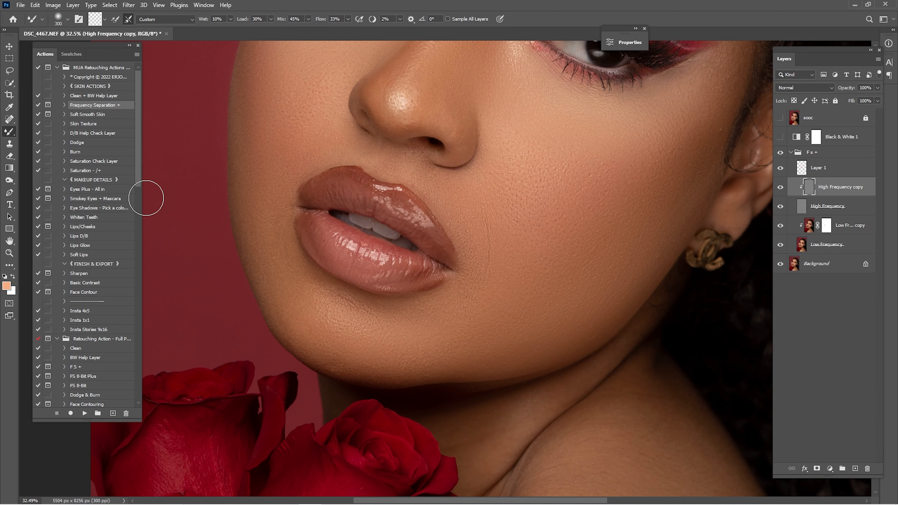
key(z)
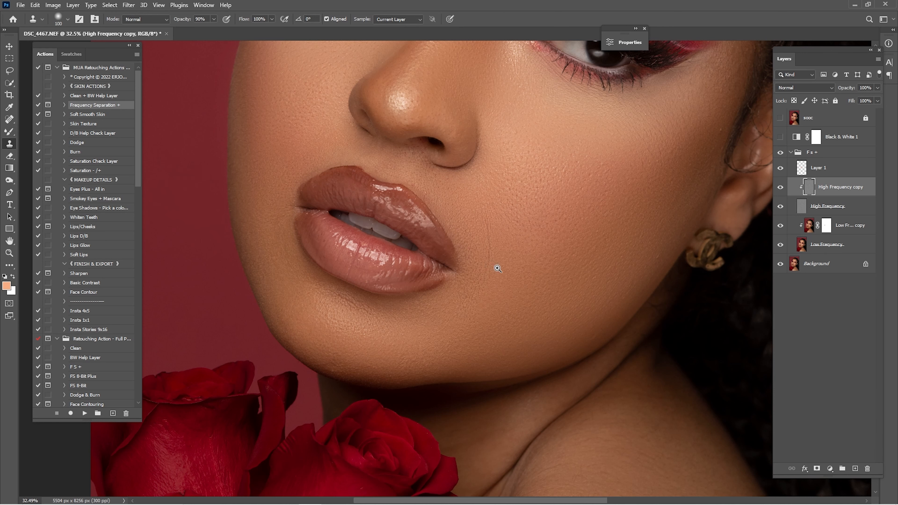
drag(495, 264, 541, 292)
key(s)
alt+click(488, 249)
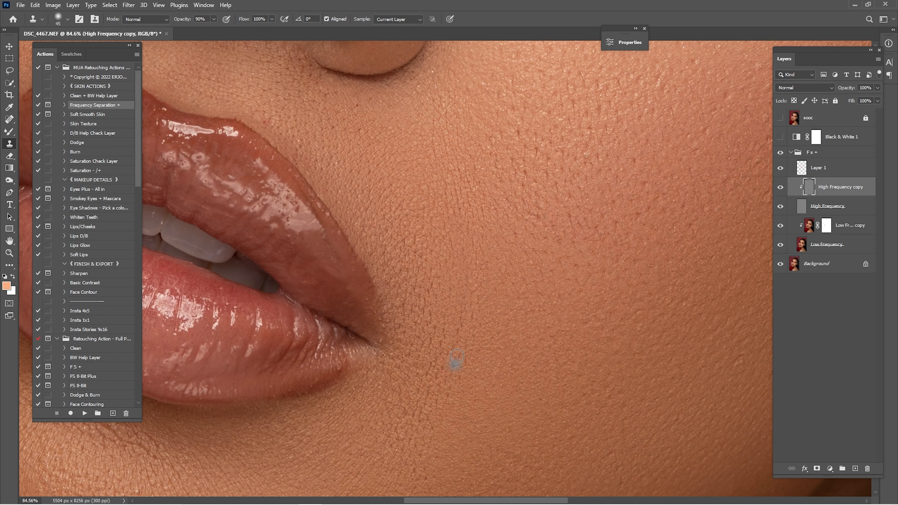
- Clone over texture flaws between the nose and upper lip and on the adjoining cheek with the 45 px Clone Stamp
drag(350, 167, 368, 264)
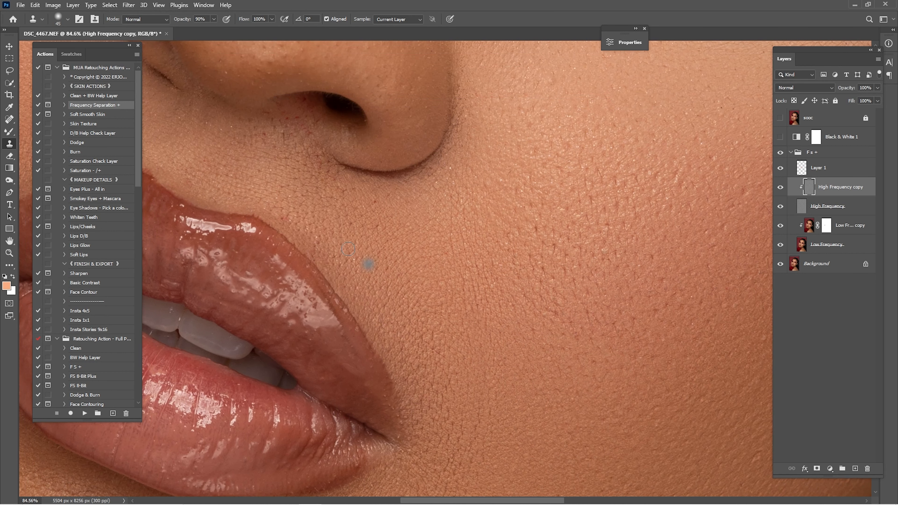
alt+click(333, 230)
alt+click(438, 236)
drag(456, 236, 454, 240)
drag(507, 328, 493, 259)
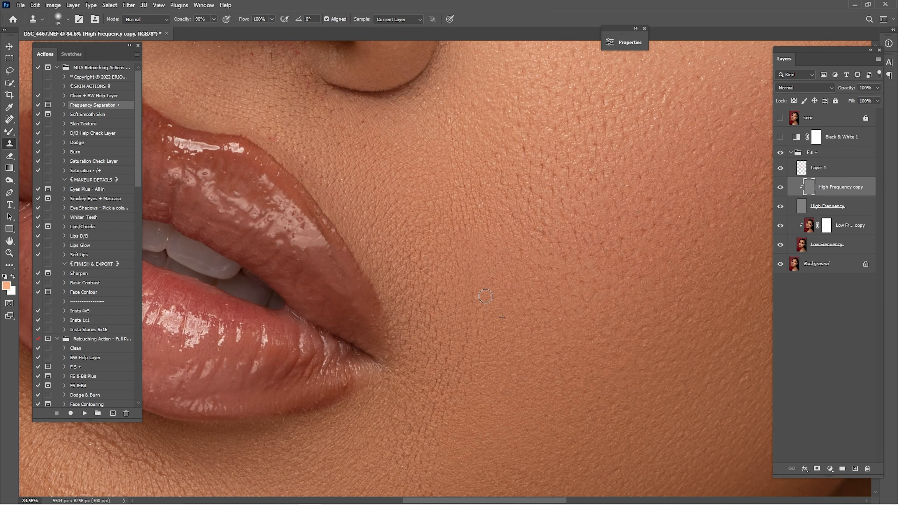
- Even out the remaining rough texture beside the mouth and above the upper lip, and review the whole portrait by toggling High Frequency copy
click(449, 268)
alt+click(455, 246)
alt+click(499, 226)
mouse_move(472, 235)
mouse_down()
mouse_move(472, 202)
mouse_move(466, 284)
mouse_up()
mouse_move(443, 230)
mouse_down()
mouse_move(463, 307)
mouse_move(450, 282)
mouse_move(501, 249)
mouse_up()
alt+click(453, 296)
alt+click(453, 279)
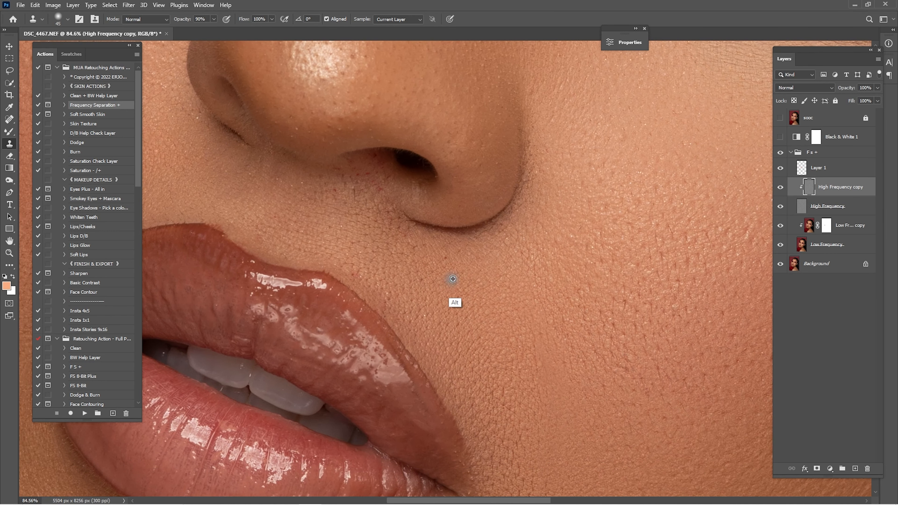
alt+click(443, 284)
drag(463, 302, 444, 254)
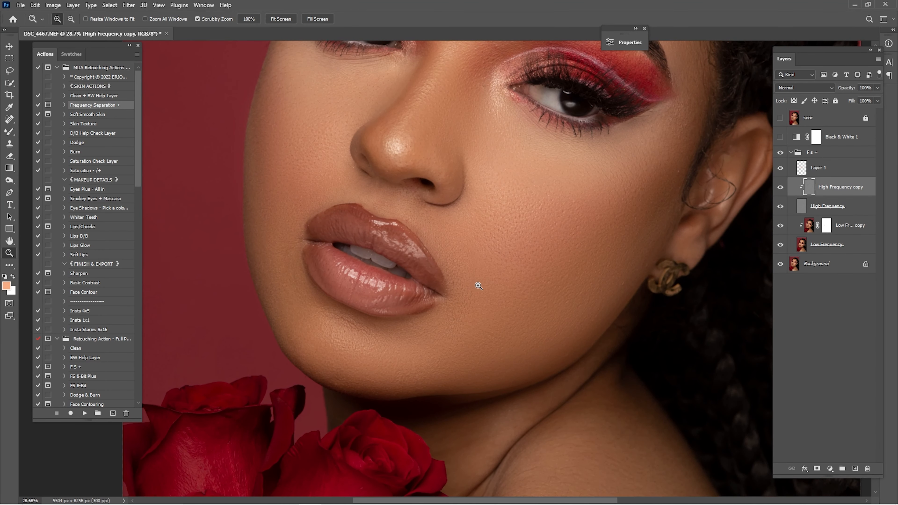
key(ctrl+0)
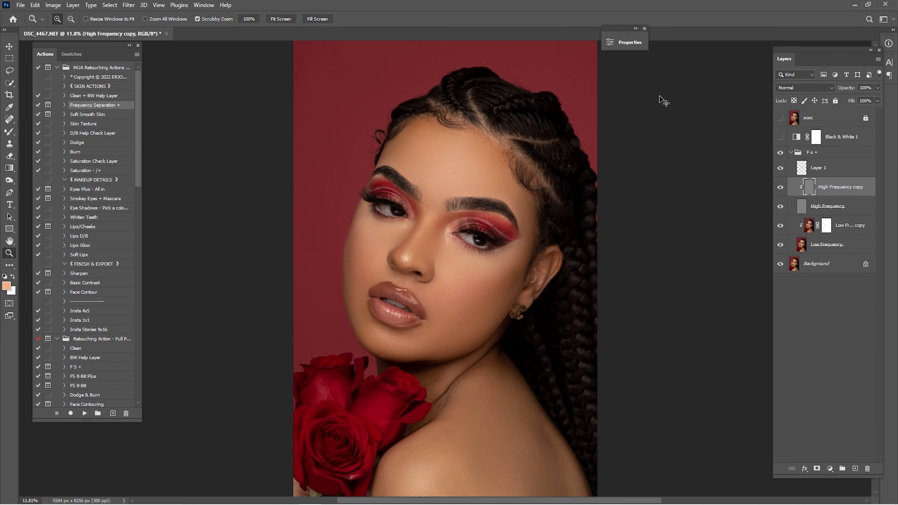
click(779, 187)
- Clean up texture flaws on the chin below the lower lip and on the cheek beside the nose with a 20 px Clone Stamp
mouse_move(375, 333)
mouse_down()
mouse_move(451, 347)
mouse_move(470, 274)
mouse_move(430, 249)
mouse_move(431, 227)
mouse_up()
alt+click(526, 272)
alt+click(448, 271)
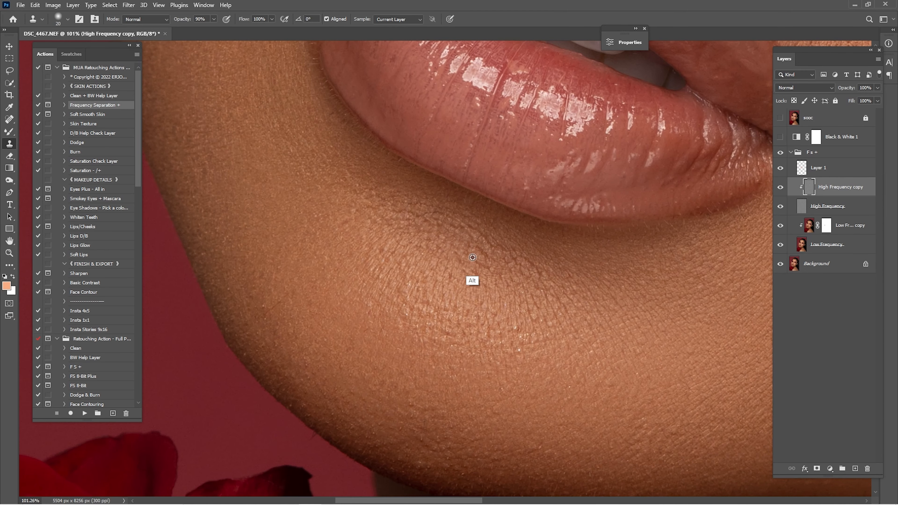
drag(392, 84, 438, 276)
scroll(438, 277, up, 15)
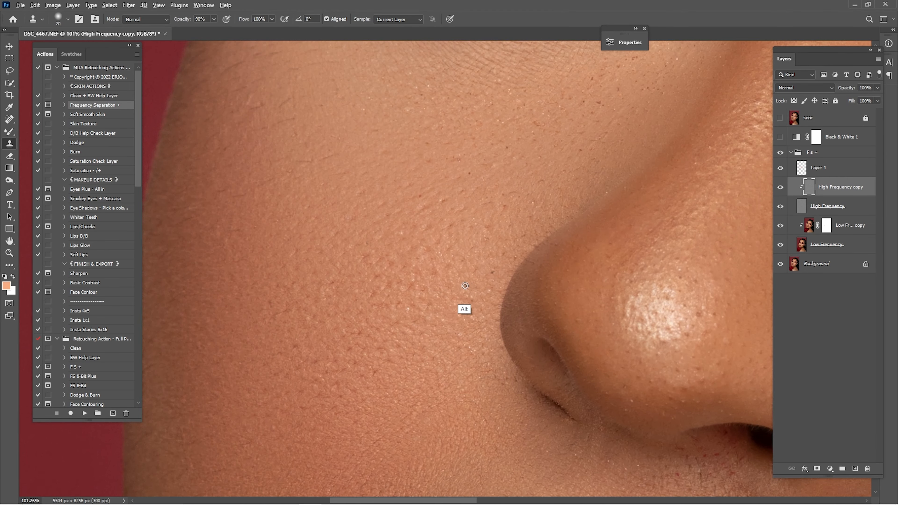
scroll(474, 288, up, 10)
scroll(474, 222, up, 3)
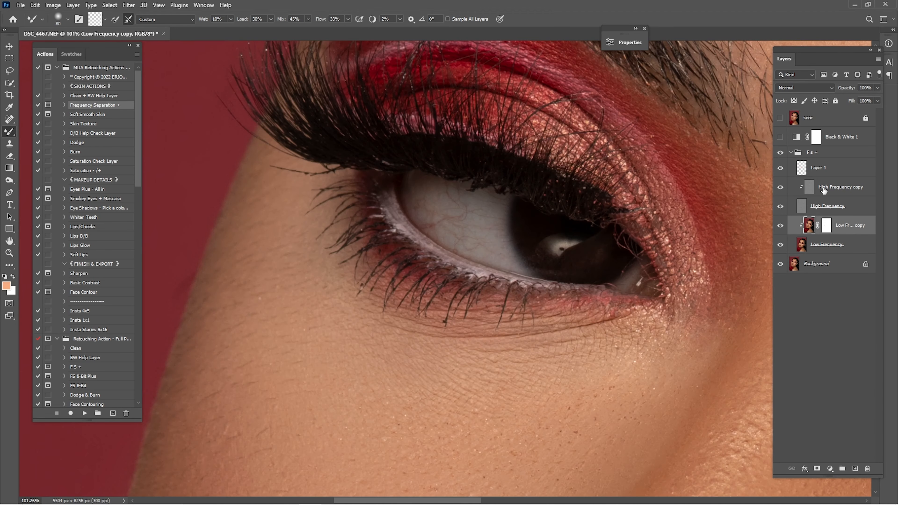
- Touch up the skin texture around both eyes on the High Frequency copy
alt+click(472, 256)
mouse_move(436, 218)
mouse_down()
mouse_move(453, 245)
mouse_move(405, 211)
mouse_move(329, 230)
mouse_up()
drag(614, 271, 283, 262)
drag(417, 248, 462, 247)
key(shift+b)
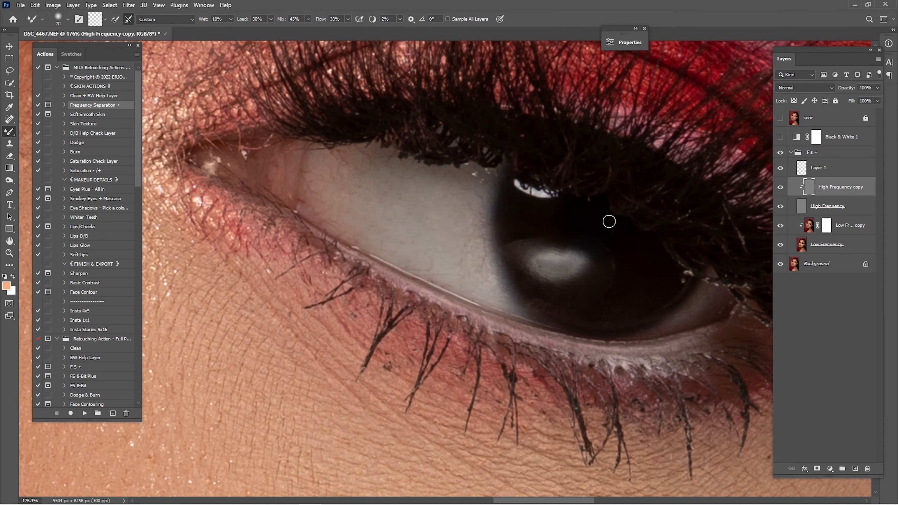
key(s)
key(ctrl+0)
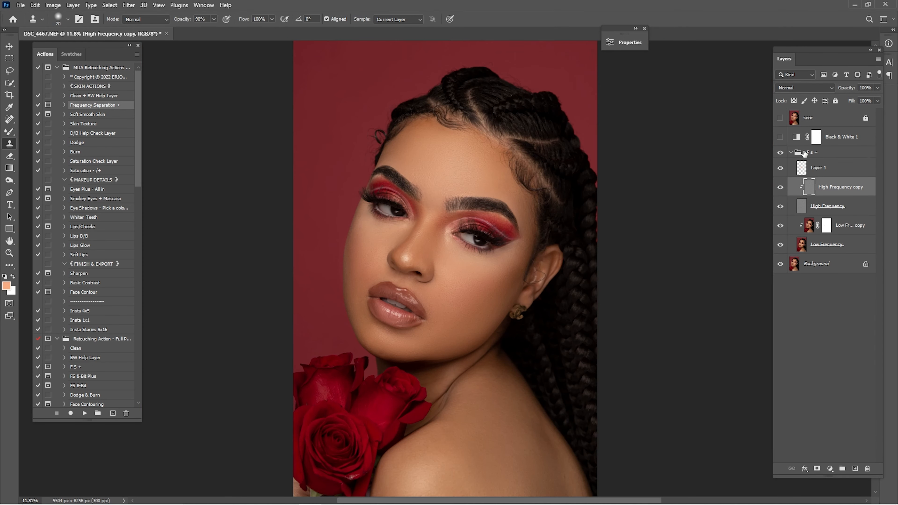
- Compare the full portrait with the F s + group hidden and shown
click(805, 152)
click(781, 152)
click(780, 153)
click(780, 153)
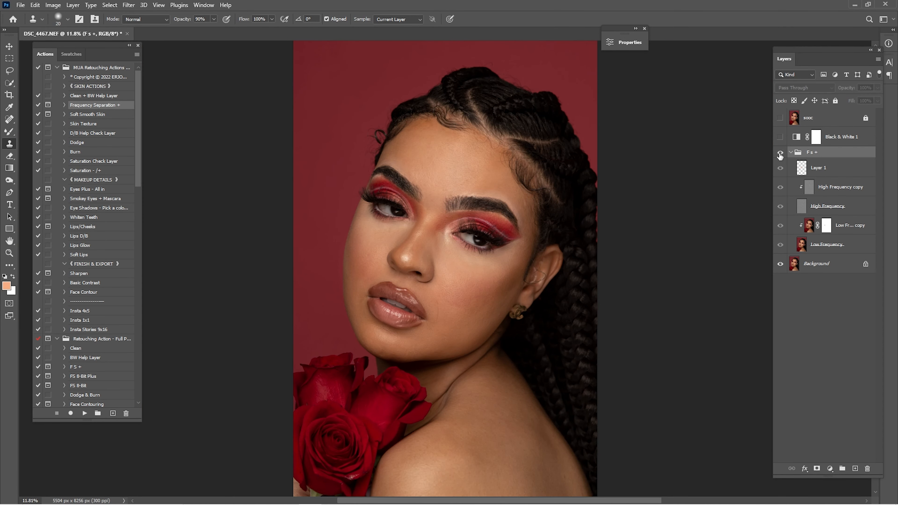
click(780, 152)
click(780, 153)
click(780, 153)
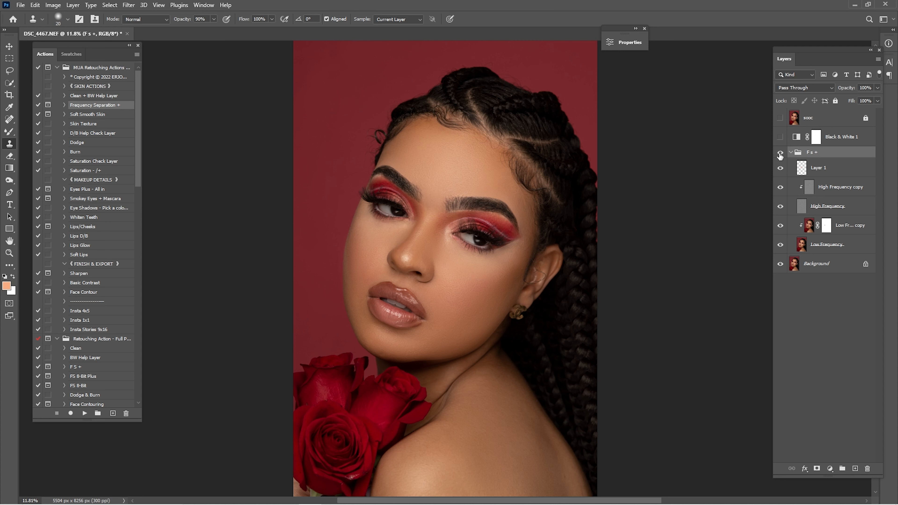
- Delete the Black & White 1 layer and merge the F s + group into a single layer
click(791, 153)
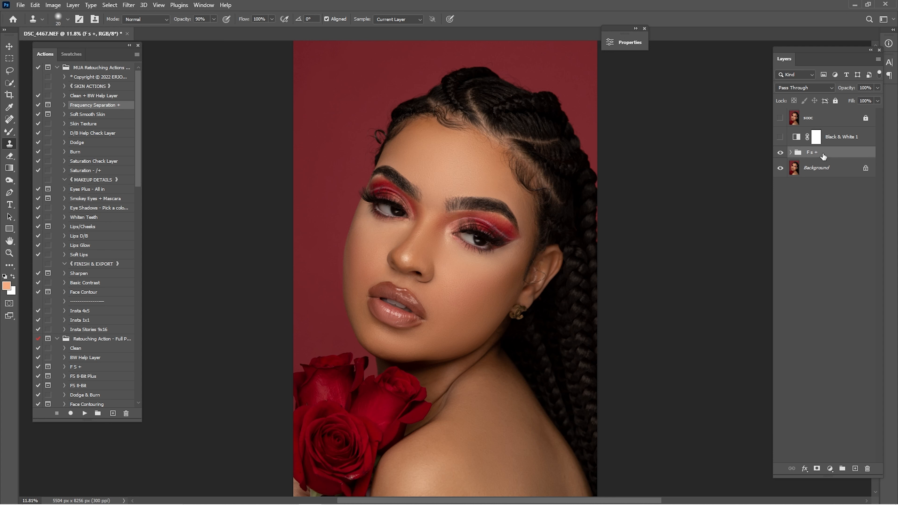
click(849, 139)
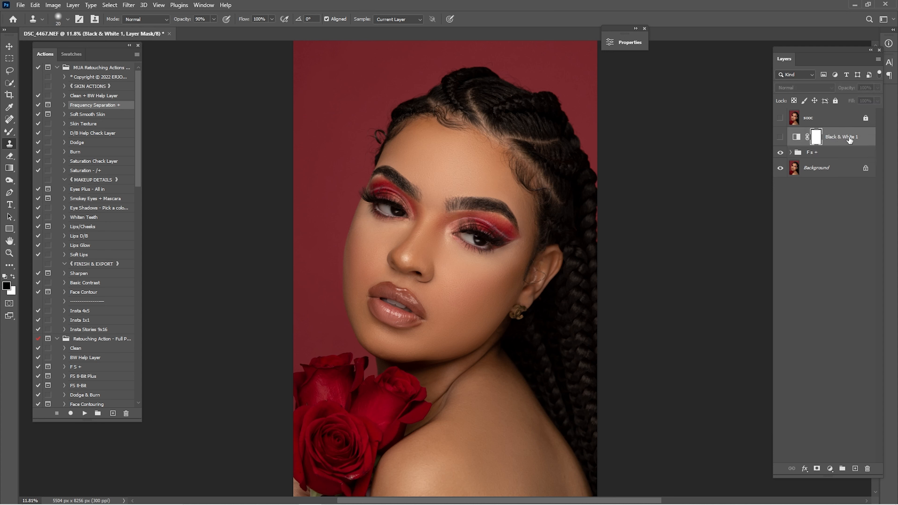
key(Delete)
key(Delete)
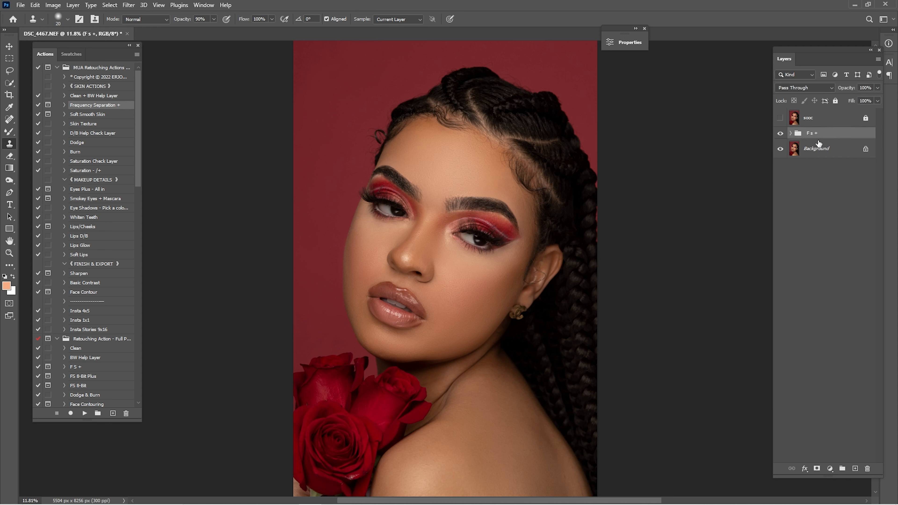
right_click(815, 136)
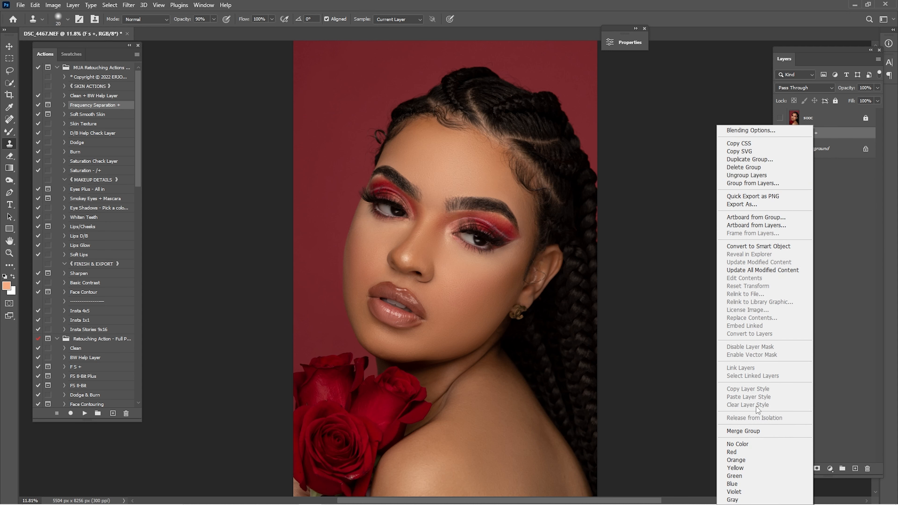
click(759, 432)
- Compare the merged F s + layer hidden and shown, on the full portrait and close up on the lips
click(780, 137)
click(779, 137)
click(780, 138)
click(780, 138)
click(780, 138)
click(779, 138)
click(780, 138)
click(780, 138)
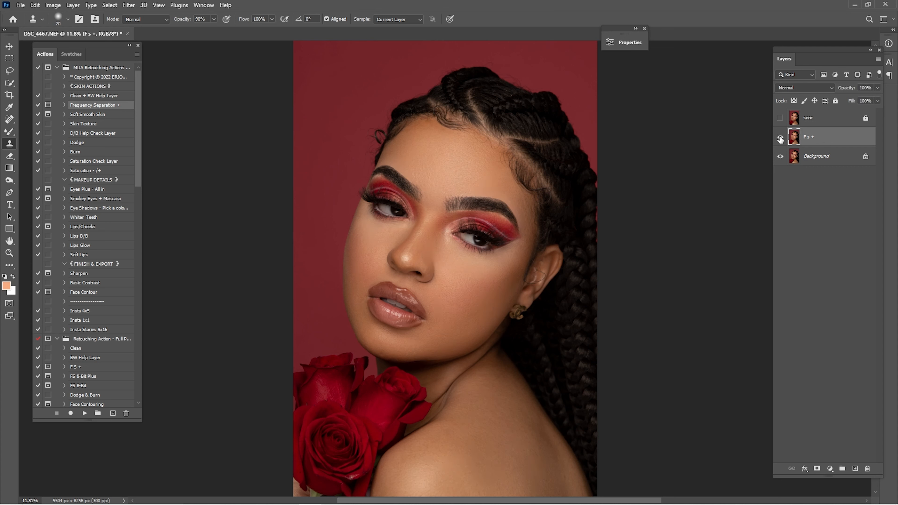
key(z)
mouse_move(375, 292)
mouse_down()
mouse_move(400, 313)
mouse_move(431, 265)
mouse_move(683, 171)
mouse_up()
click(780, 138)
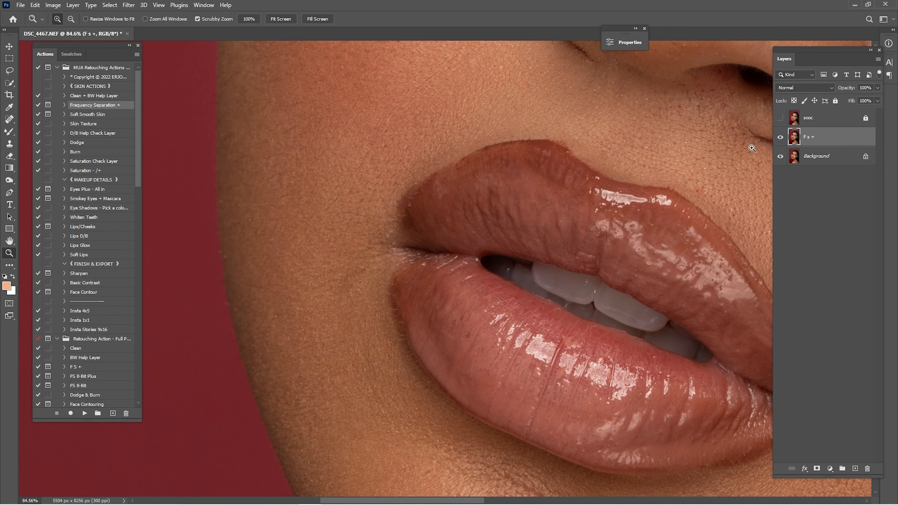
click(780, 138)
- Add a mask to the F s + layer, paint black over both mouth corners at 50% brush opacity, and compare the portrait before and after
click(816, 469)
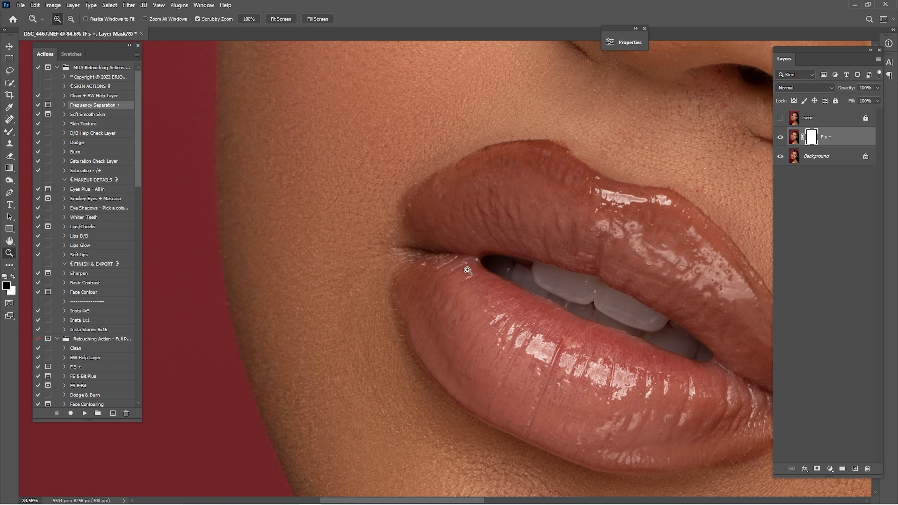
key(b)
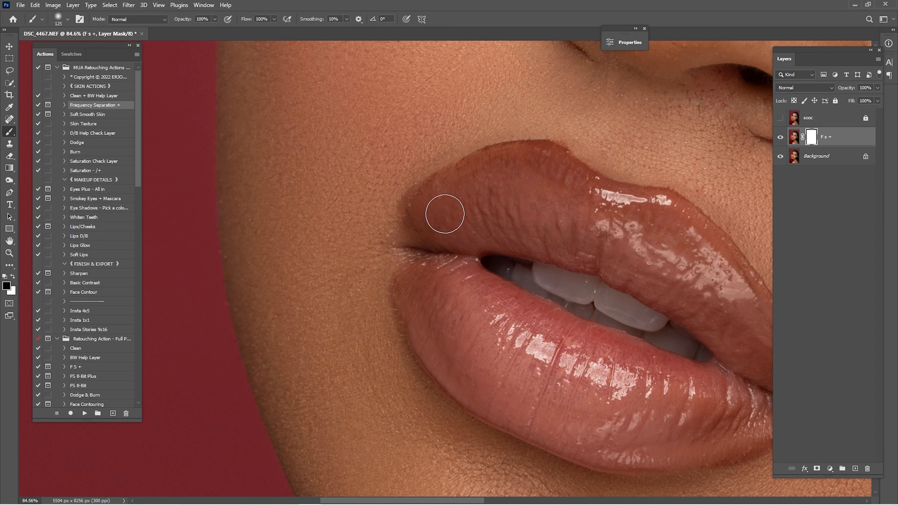
key(5)
mouse_move(521, 261)
mouse_down()
mouse_move(387, 179)
mouse_move(346, 167)
mouse_up()
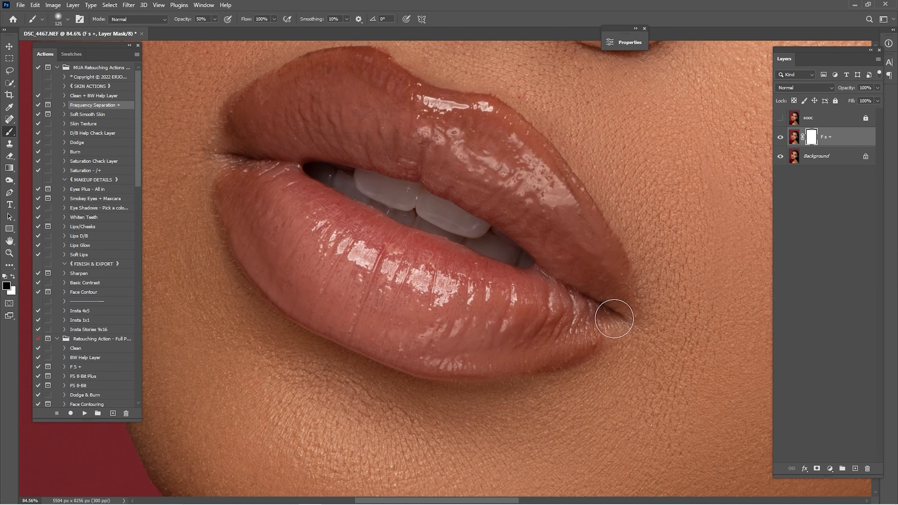
key(ctrl+0)
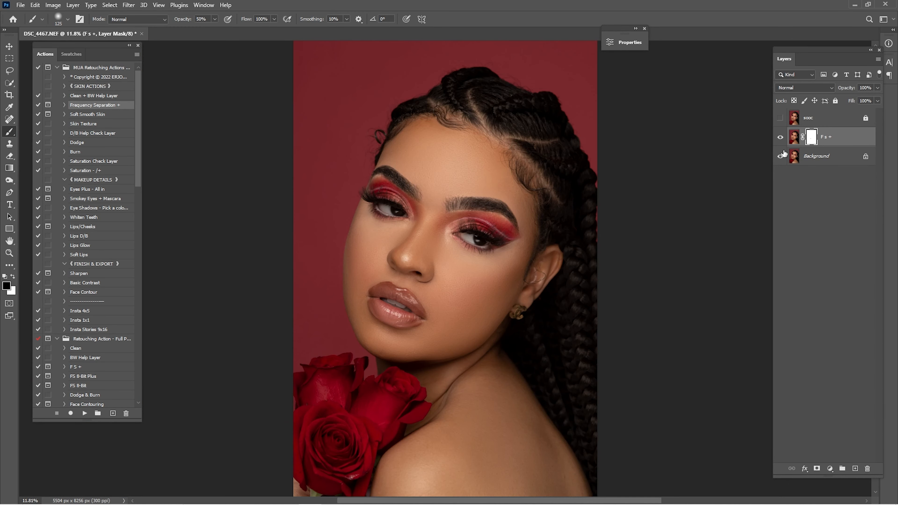
click(781, 138)
click(782, 138)
- Merge the F s + layer with the Background layer
shift+click(823, 156)
right_click(832, 133)
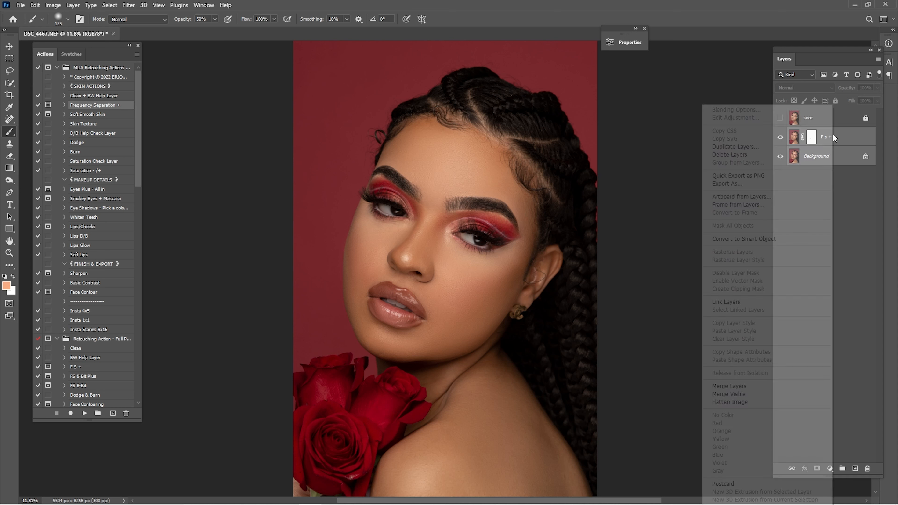
click(738, 386)
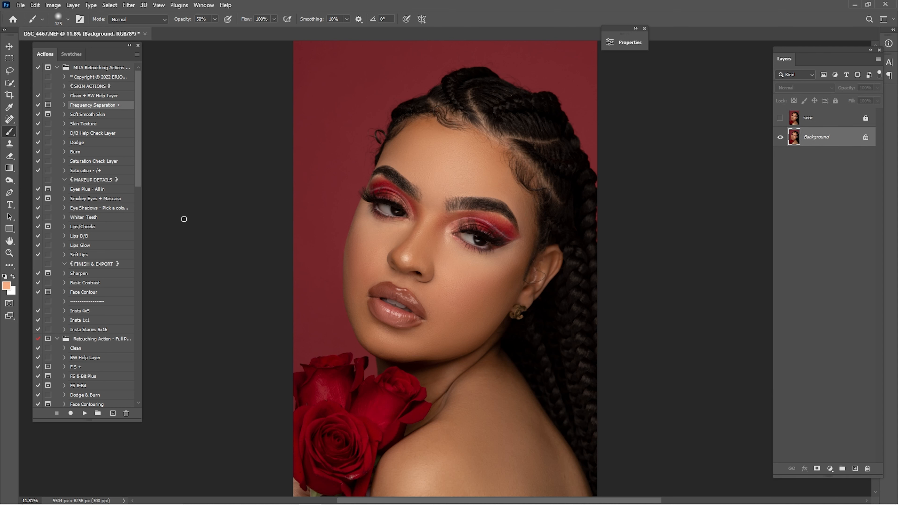
- Run the Eyes Plus - All in action and accept its Gaussian Blur with a 5.0 pixel radius
click(93, 189)
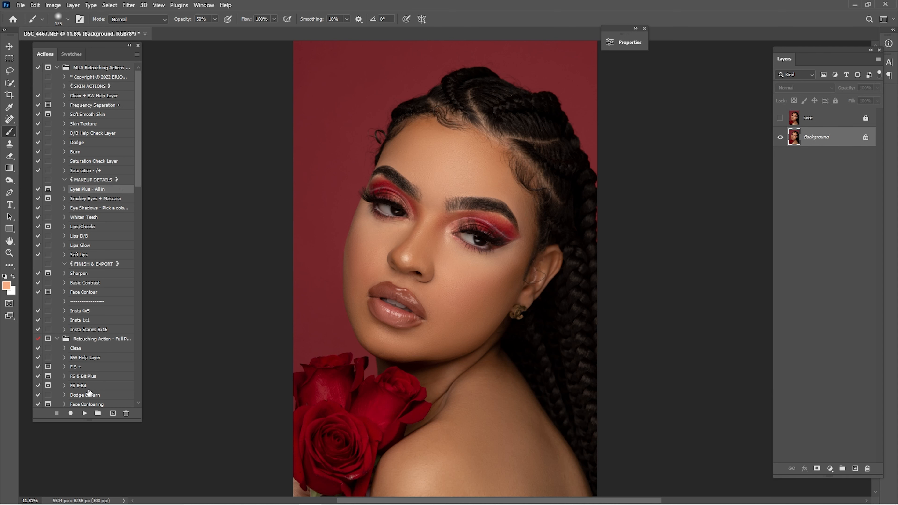
click(84, 413)
key(Return)
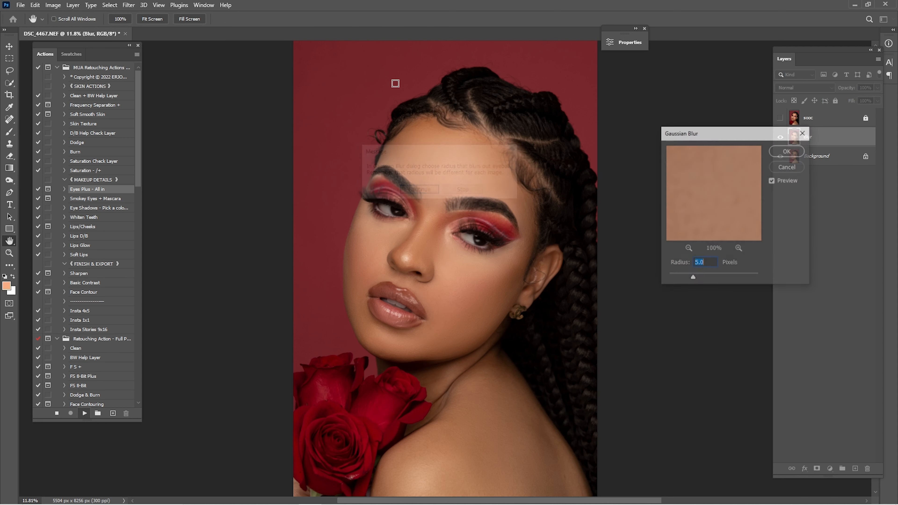
key(Return)
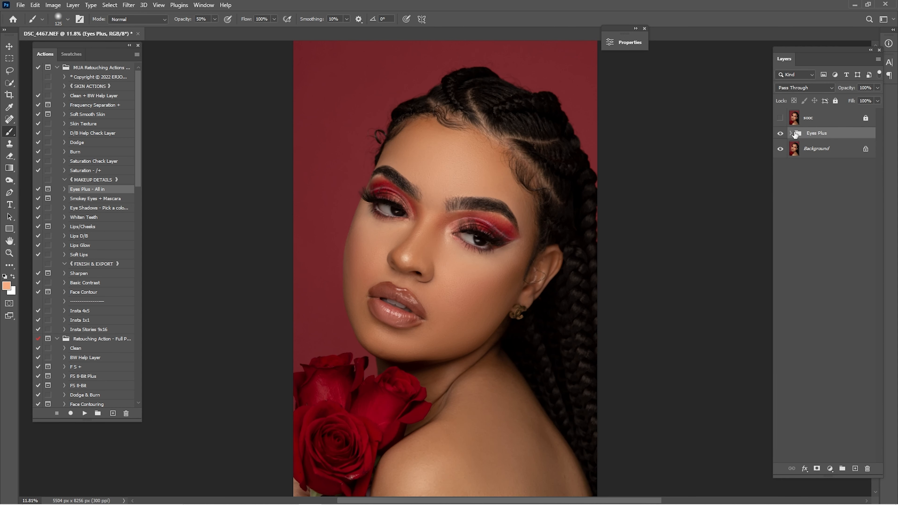
- Expand the Eyes Plus group and go through its layer masks from Remove Veins up to Iris Colour
click(791, 133)
click(823, 226)
key(z)
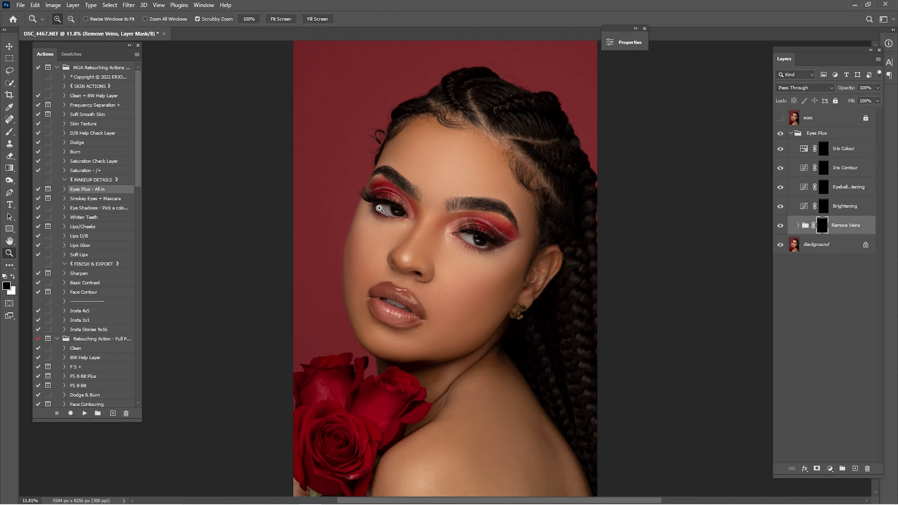
drag(380, 209, 451, 210)
key(b)
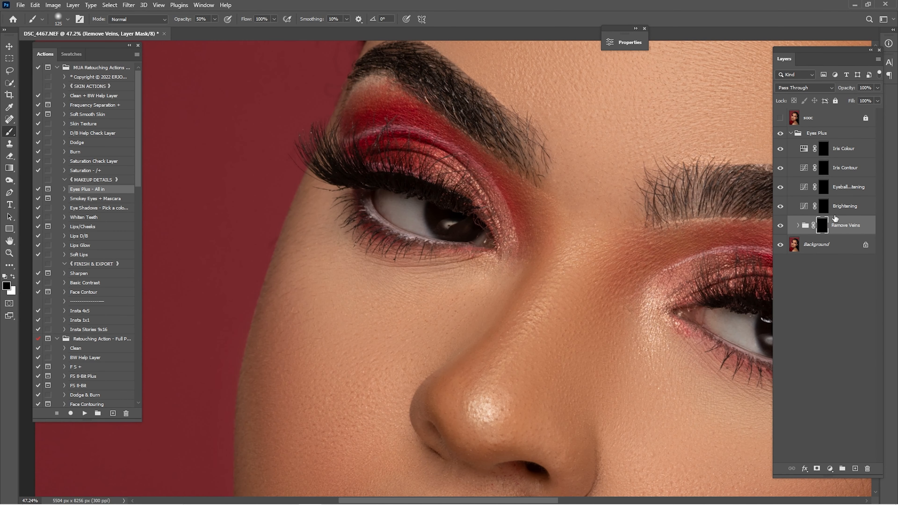
click(840, 211)
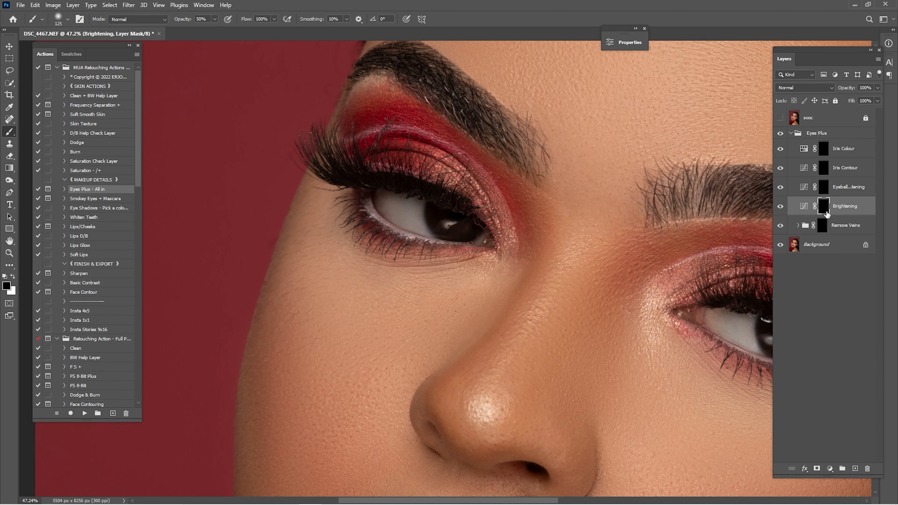
click(823, 188)
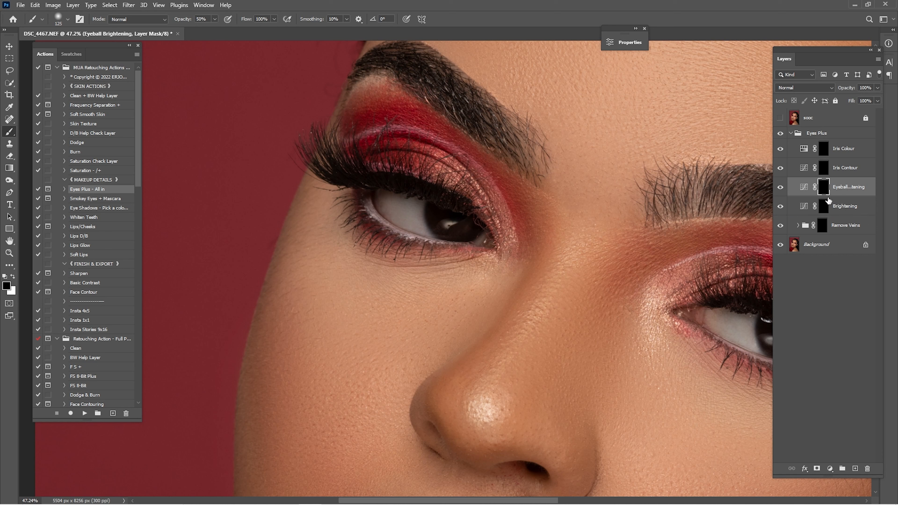
click(824, 169)
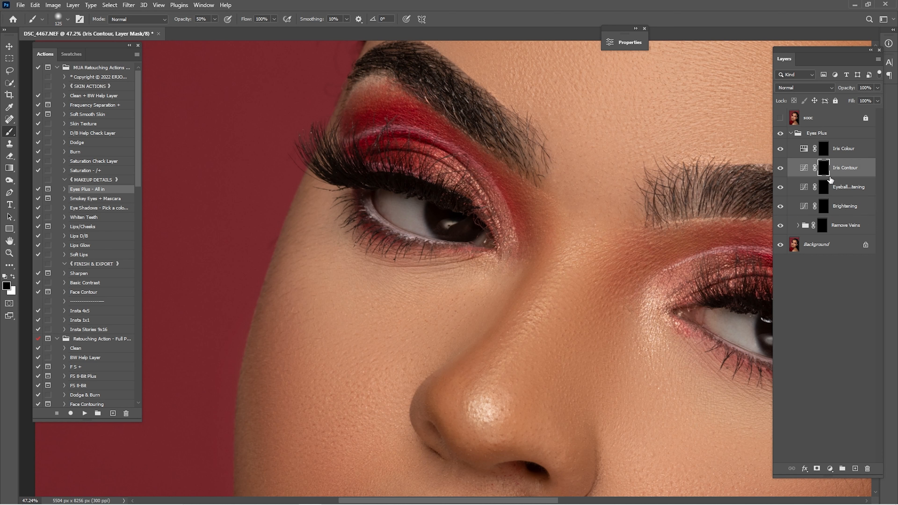
click(827, 154)
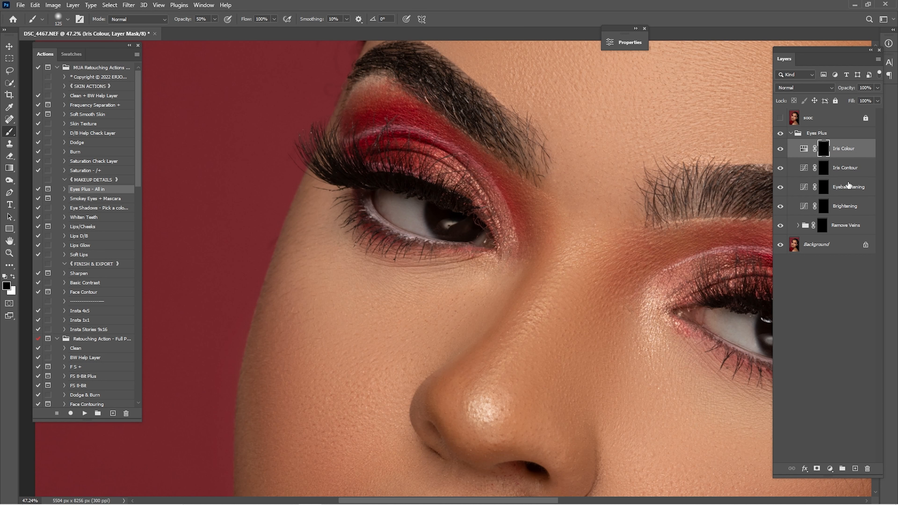
- Paint white on the Remove Veins mask over the whites of both eyes at 100% brush opacity
click(824, 226)
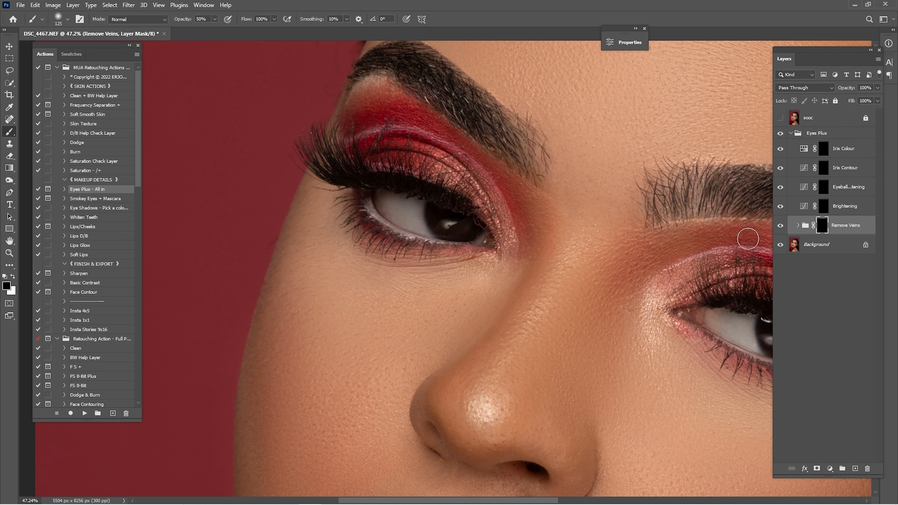
key(z)
drag(397, 196, 437, 237)
key(x)
key(0)
key(bracketleft)
key(bracketleft)
drag(463, 251, 221, 217)
drag(544, 226, 304, 164)
key(bracketleft)
- Paint white on the Brightening mask over the eyes and lower that layer's opacity to 33%
click(826, 211)
mouse_move(543, 250)
mouse_down()
mouse_move(497, 205)
mouse_move(520, 211)
mouse_up()
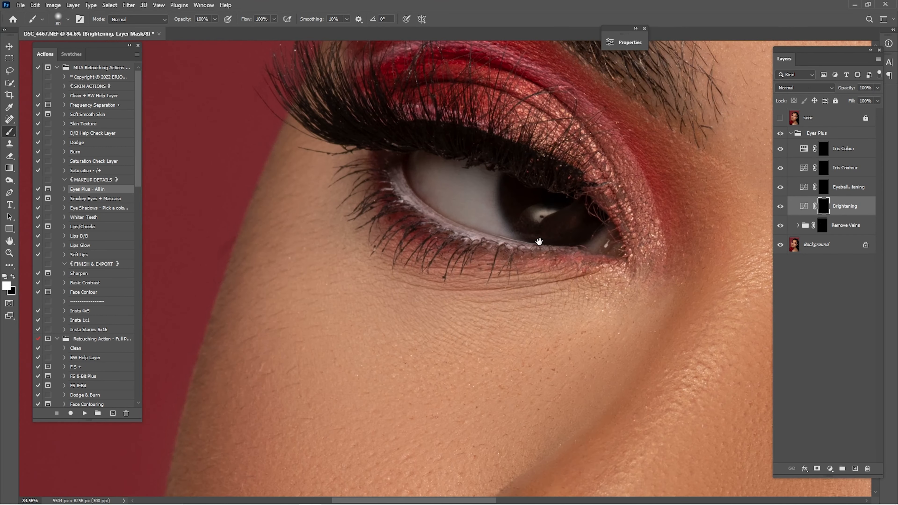
drag(497, 221, 439, 172)
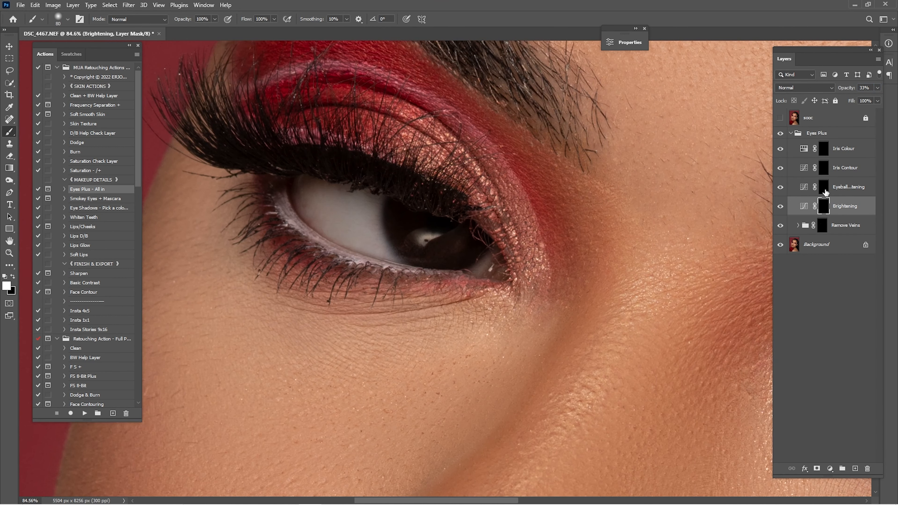
- Paint white on the Eyeball Brightening mask over the eyeballs of both eyes with a 100 px brush
key(alt+bracketright)
key(bracketright)
key(bracketright)
drag(424, 212, 407, 221)
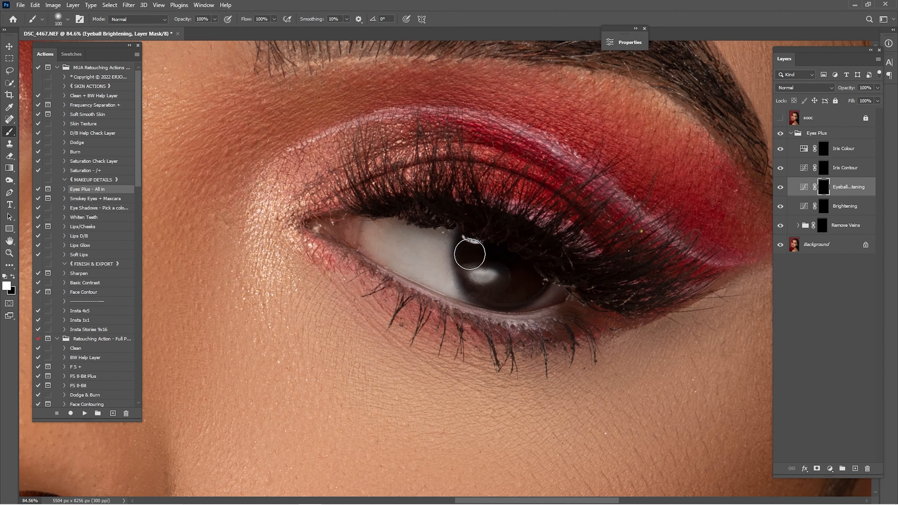
key(ctrl+0)
- Paint white on the Iris Contour mask over the irises, and compare the portrait with the Eyes Plus group hidden and shown
click(824, 167)
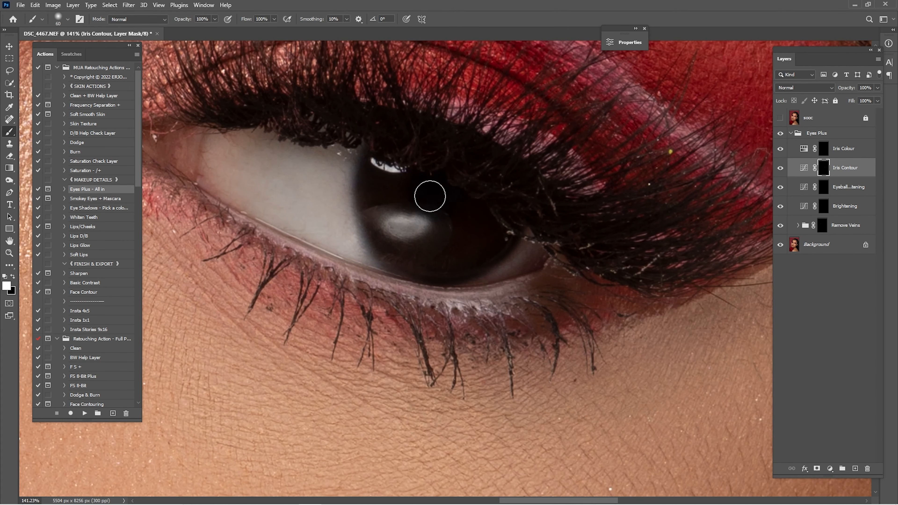
key(ctrl+0)
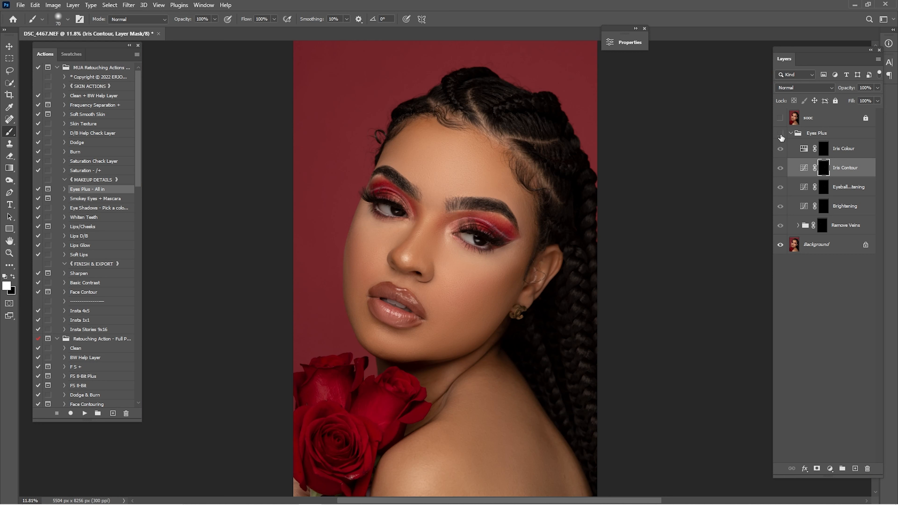
click(782, 136)
click(782, 136)
click(782, 135)
- Set the Eyes Plus group's opacity to 84%, collapse it, and merge it with the Background layer
click(813, 134)
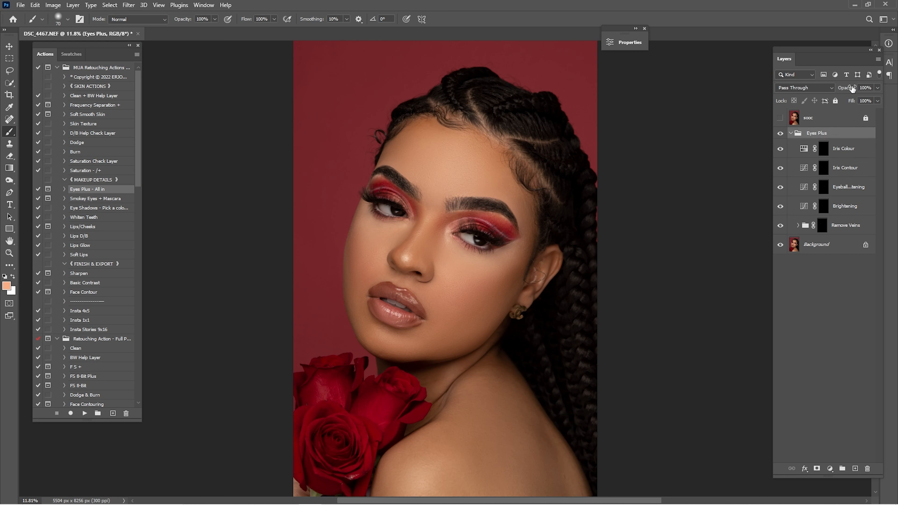
click(791, 134)
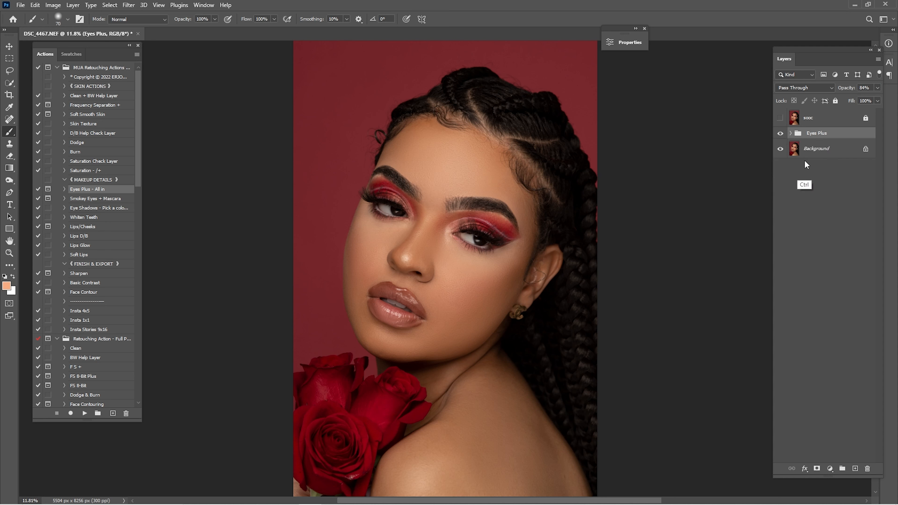
shift+click(809, 149)
right_click(815, 135)
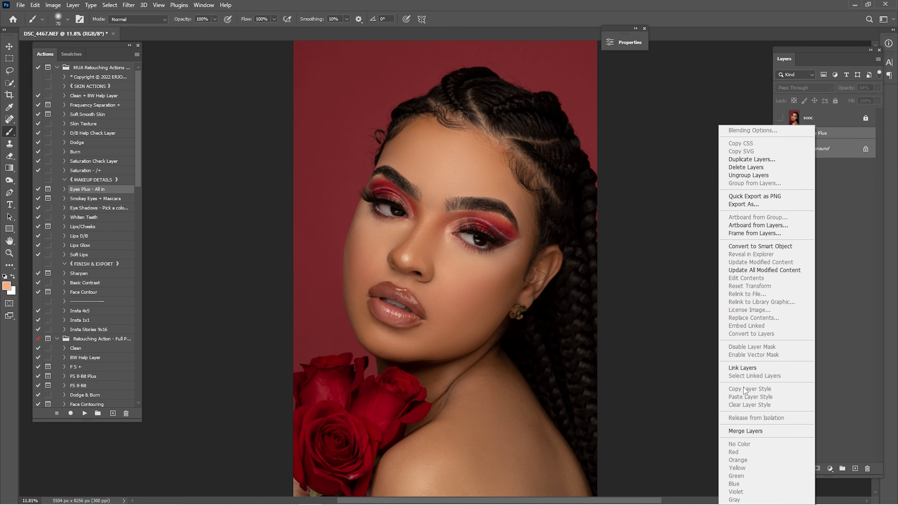
click(745, 430)
- Run the Smokey Eyes + Mascara action
click(92, 201)
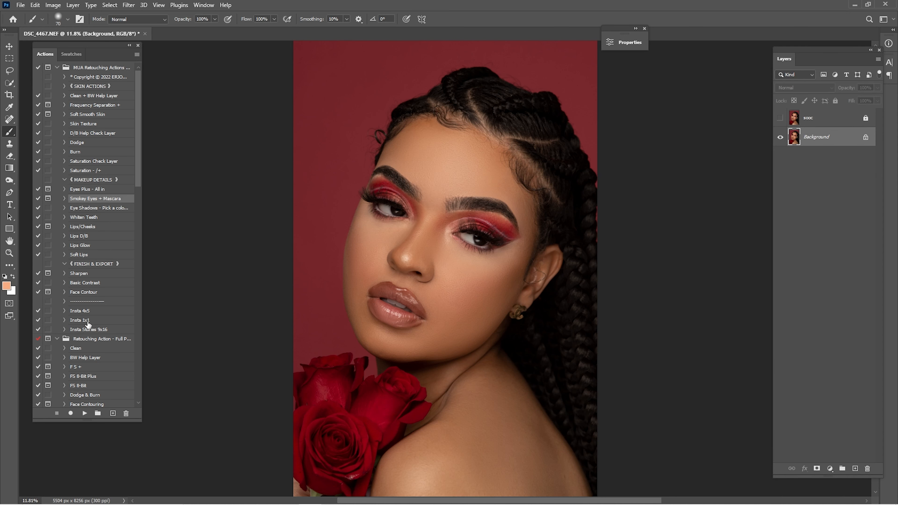
click(86, 414)
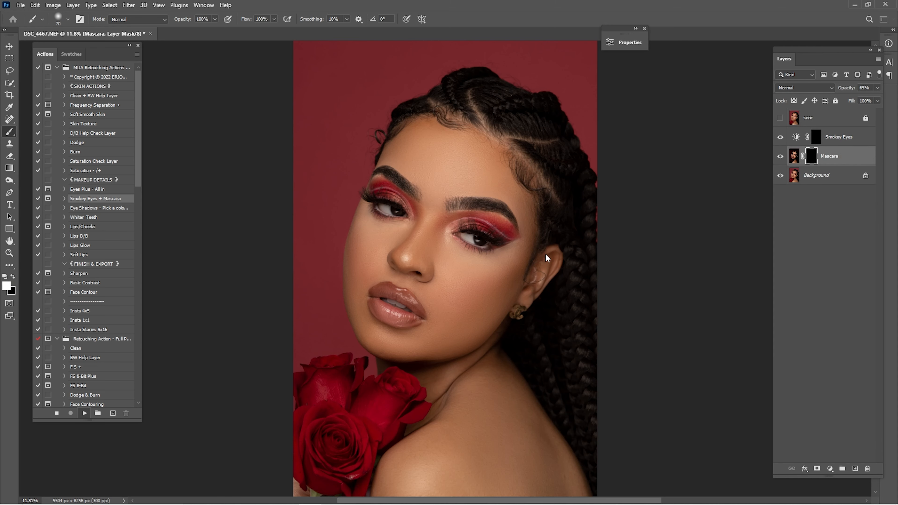
key(Return)
- Paint white on the Mascara mask along the lashes of both eyes at 100% brush opacity, adjusting the brush size to fit
key(z)
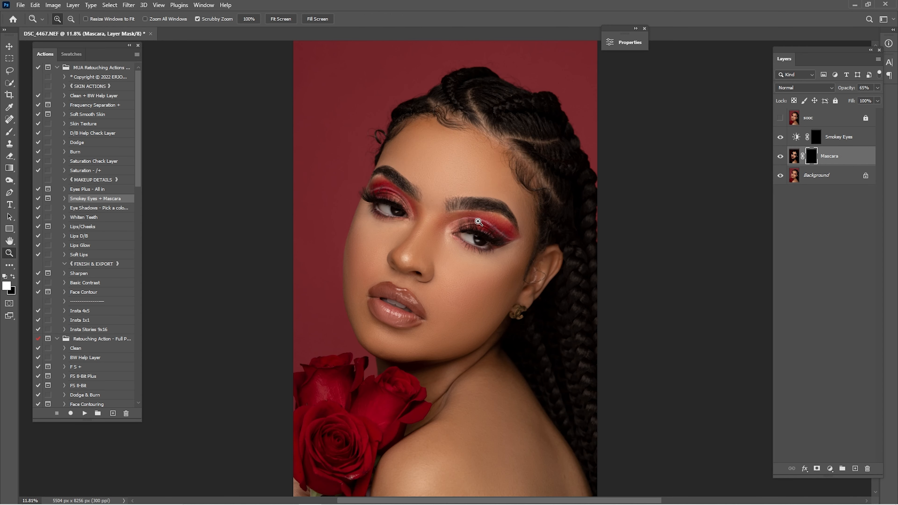
drag(465, 226, 487, 237)
key(b)
scroll(490, 244, up, 3)
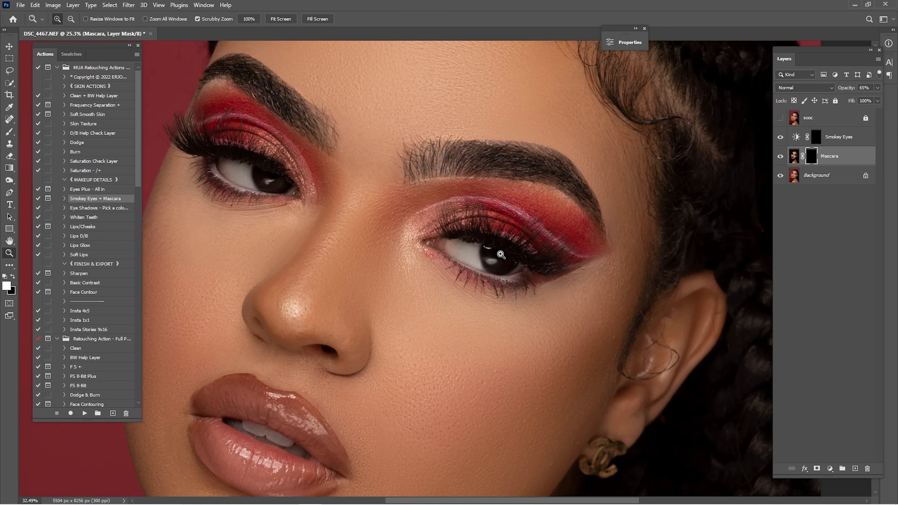
key(bracketright)
key(bracketright)
mouse_move(476, 230)
mouse_down()
mouse_move(428, 227)
mouse_move(519, 248)
mouse_move(494, 239)
mouse_move(558, 270)
mouse_move(591, 271)
mouse_move(517, 247)
mouse_up()
key(bracketright)
key(bracketright)
key(bracketright)
key(bracketleft)
drag(265, 255, 504, 266)
key(bracketleft)
mouse_move(443, 199)
mouse_down()
mouse_move(426, 189)
mouse_move(457, 211)
mouse_move(502, 214)
mouse_move(565, 234)
mouse_move(438, 188)
mouse_move(483, 207)
mouse_up()
key(bracketleft)
key(bracketleft)
key(bracketright)
key(bracketleft)
key(bracketleft)
drag(571, 236, 576, 243)
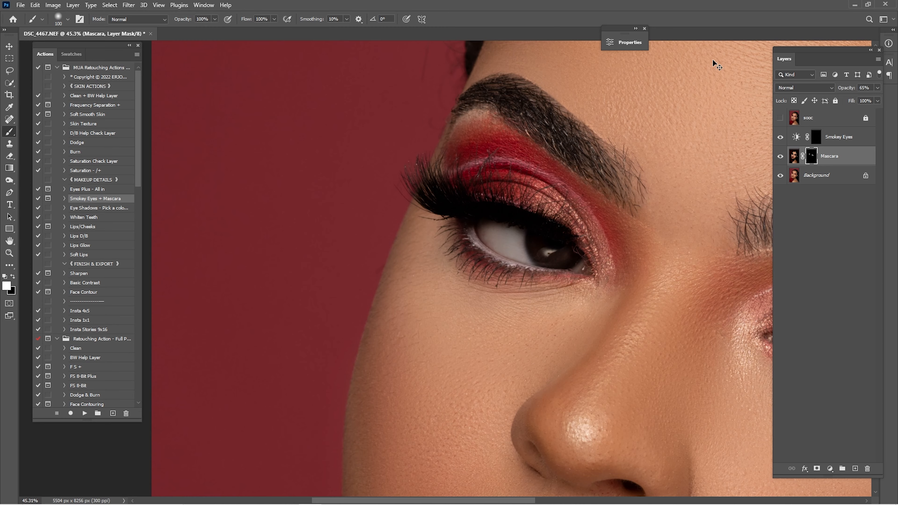
- Lower the Mascara layer's opacity and compare the full portrait with the layer hidden and shown
key(ctrl+0)
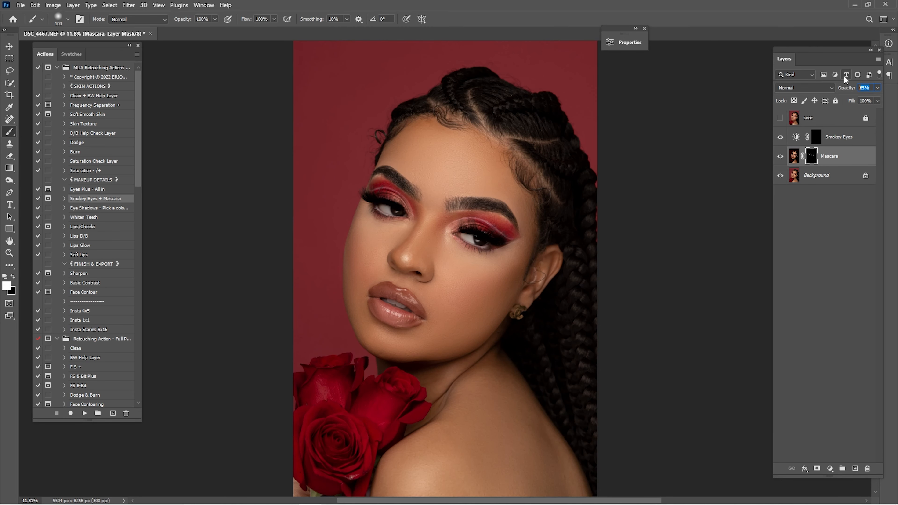
text(2)
click(781, 156)
click(781, 156)
click(781, 157)
- Paint white on the Smokey Eyes mask over the outer eyeshadow of both eyes with a large brush at 20% opacity
click(818, 138)
drag(544, 250, 622, 253)
drag(567, 253, 651, 158)
mouse_move(527, 187)
mouse_down()
mouse_move(542, 183)
mouse_move(576, 237)
mouse_up()
key(b)
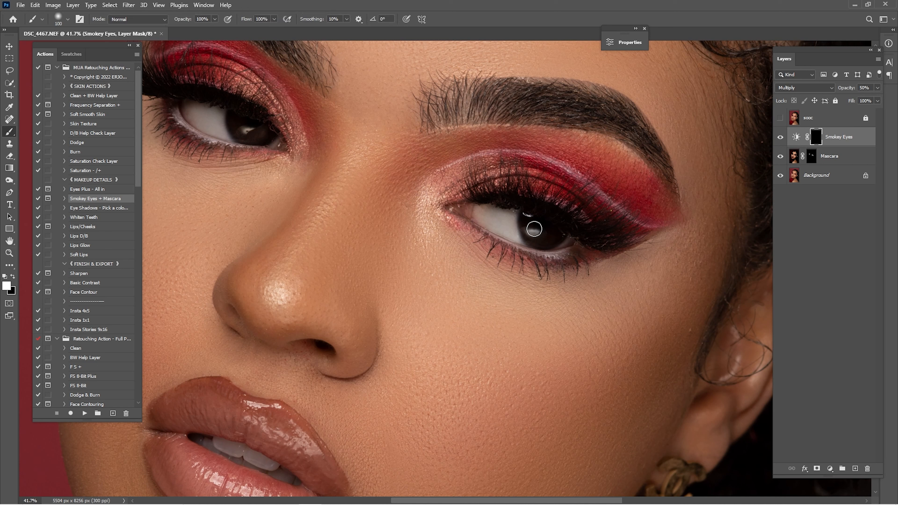
key(bracketright)
key(bracketright)
key(bracketright)
key(bracketright)
key(bracketright)
key(bracketright)
key(bracketright)
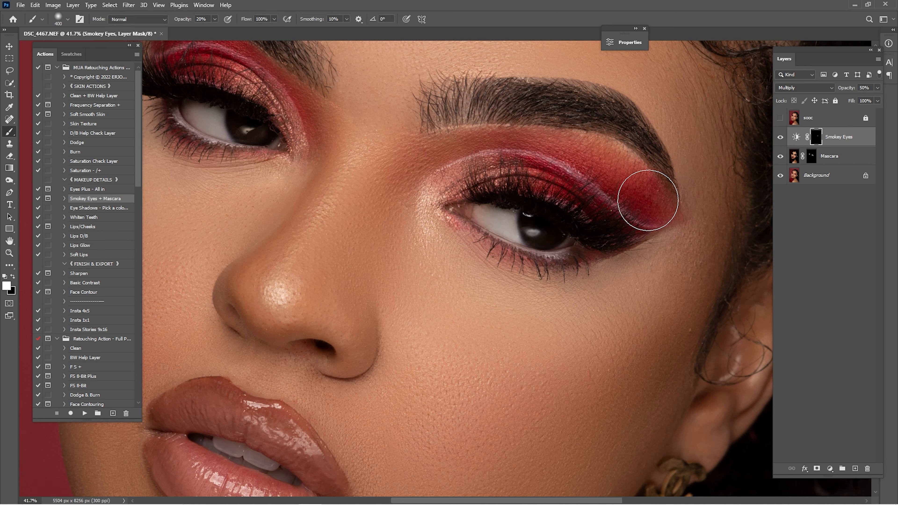
key(bracketleft)
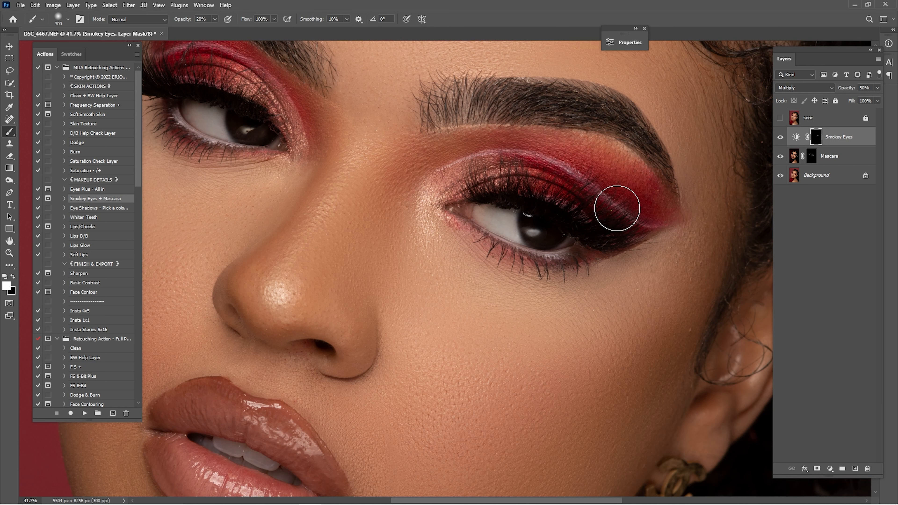
drag(457, 191, 829, 336)
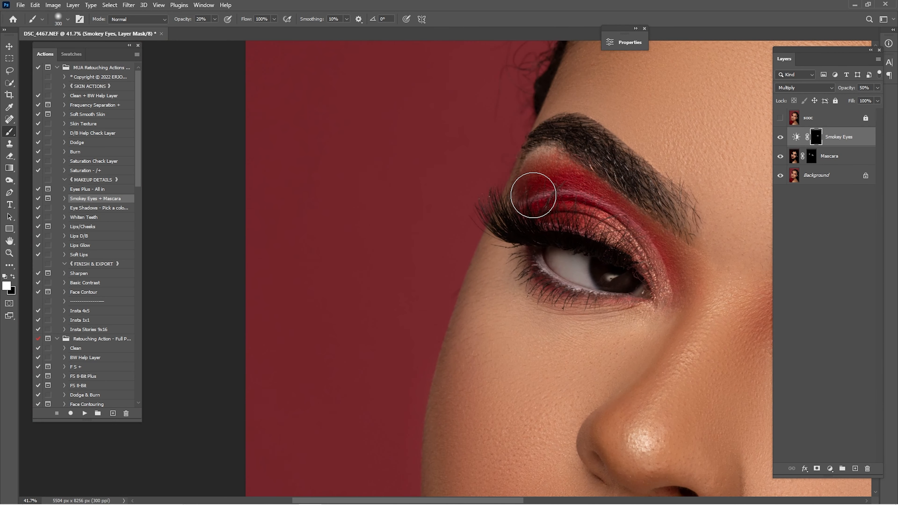
- Compare the full portrait with the Smokey Eyes layer hidden and shown, and set its opacity to 40%
key(ctrl+0)
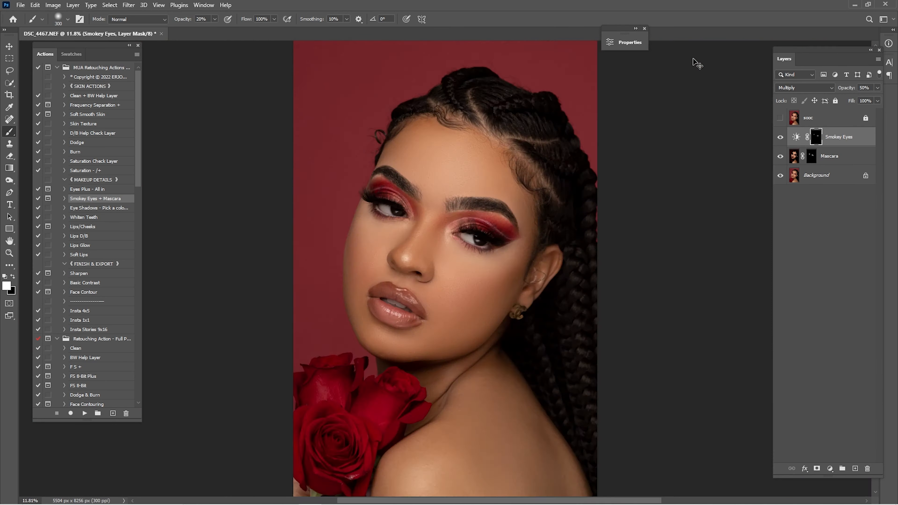
click(780, 138)
click(780, 138)
click(781, 139)
click(781, 139)
- Run the Eye Shadows - Pick a color action four times and delete one of the resulting layers, keeping three
click(88, 211)
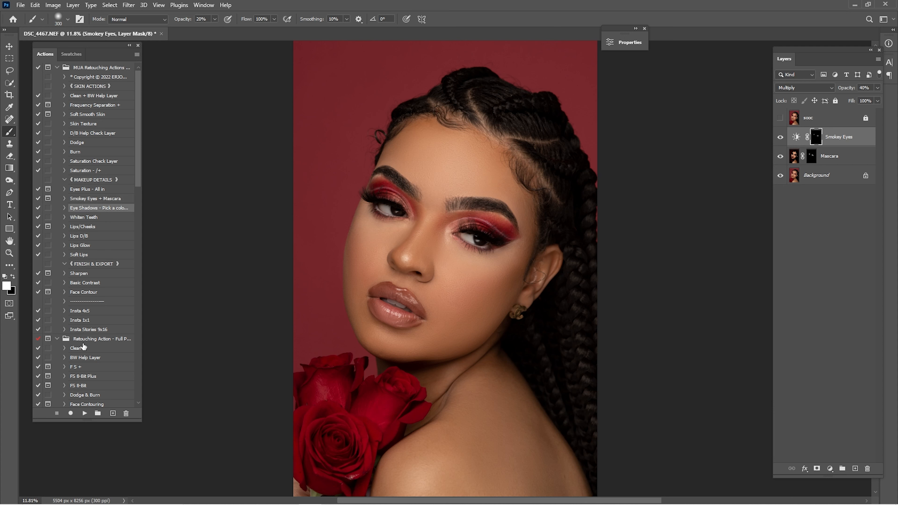
click(85, 413)
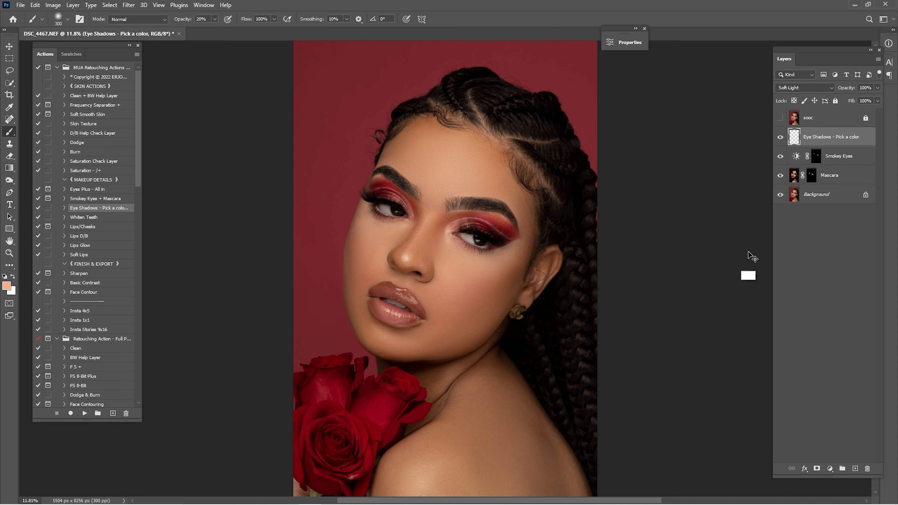
click(84, 413)
click(84, 413)
click(84, 413)
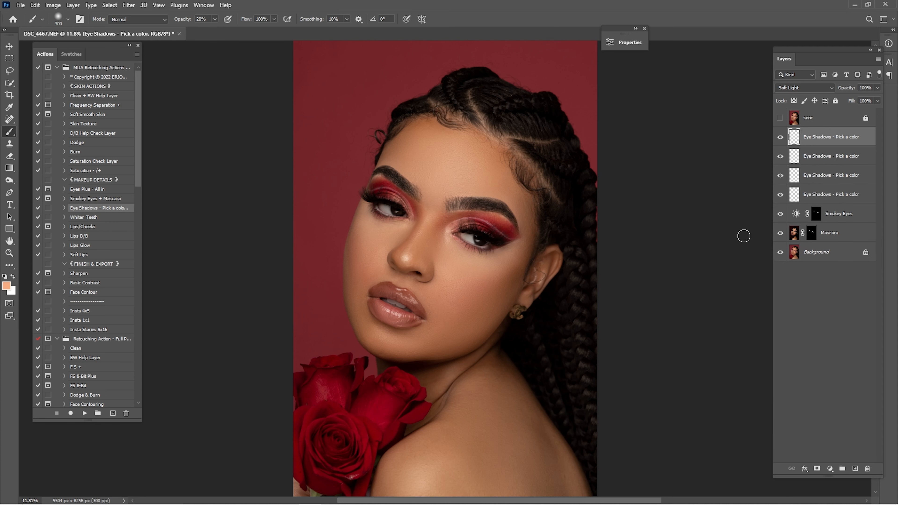
key(Delete)
- Select the lowest Eye Shadows layer and sample the light pink of the crease line above the right-hand eye
click(841, 176)
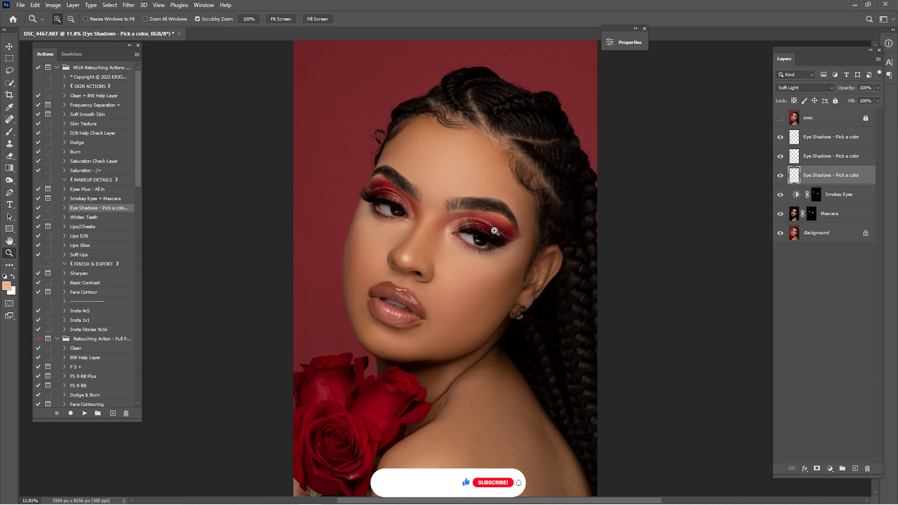
drag(490, 228, 516, 241)
drag(294, 185, 535, 208)
mouse_move(588, 229)
mouse_down()
mouse_move(475, 197)
mouse_move(382, 203)
mouse_up()
mouse_move(508, 236)
mouse_down()
mouse_move(518, 239)
mouse_move(514, 222)
mouse_move(531, 226)
mouse_up()
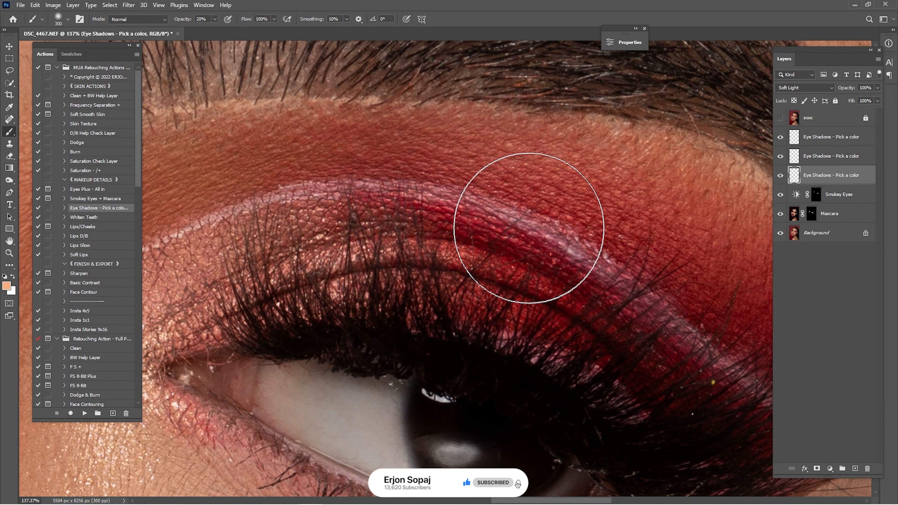
key(i)
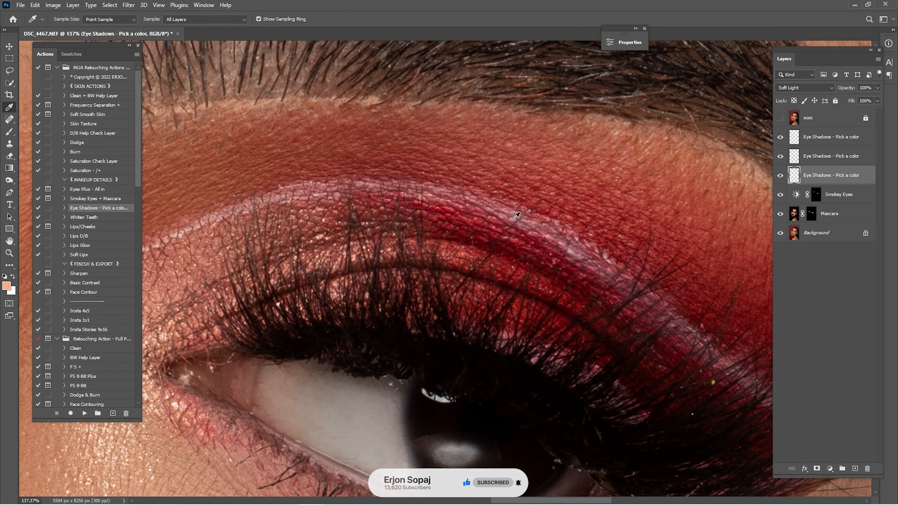
click(512, 219)
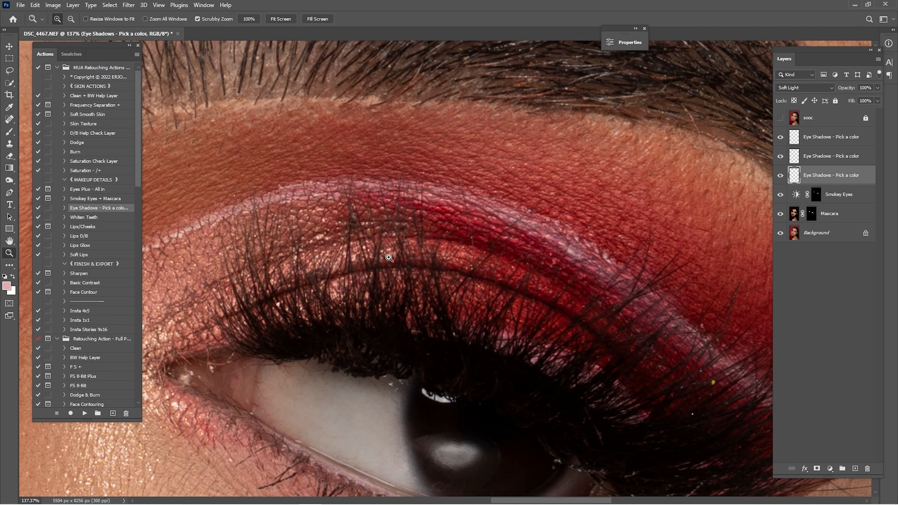
- Paint the light pink along the right-hand eye's crease line with a 30 px brush at 30% opacity
scroll(532, 217, down, 8)
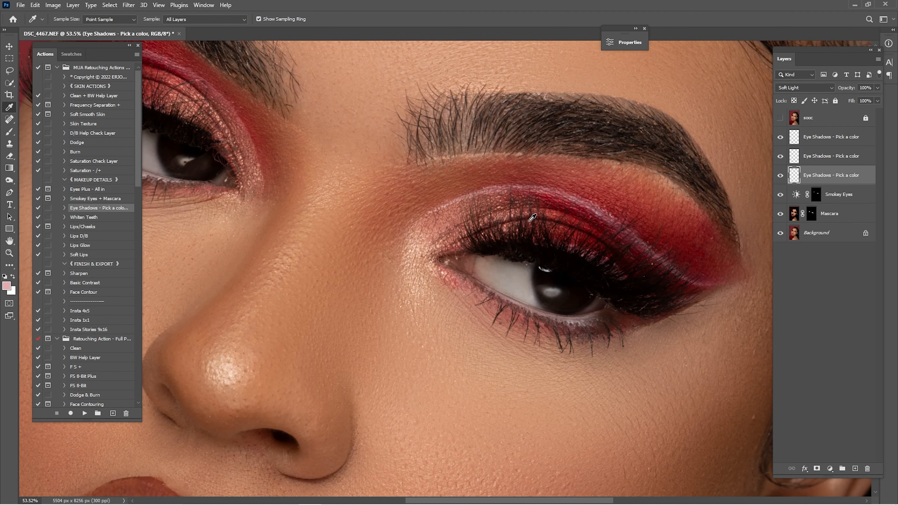
drag(530, 221, 473, 220)
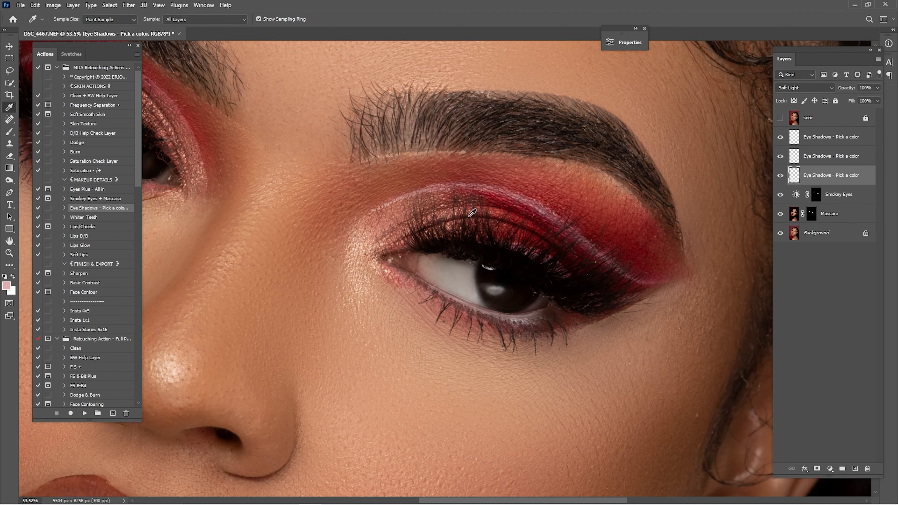
key(b)
key(bracketleft)
key(bracketleft)
key(bracketleft)
key(bracketleft)
key(bracketleft)
key(bracketleft)
key(bracketleft)
key(bracketleft)
key(bracketleft)
key(bracketleft)
key(bracketleft)
key(bracketleft)
key(bracketleft)
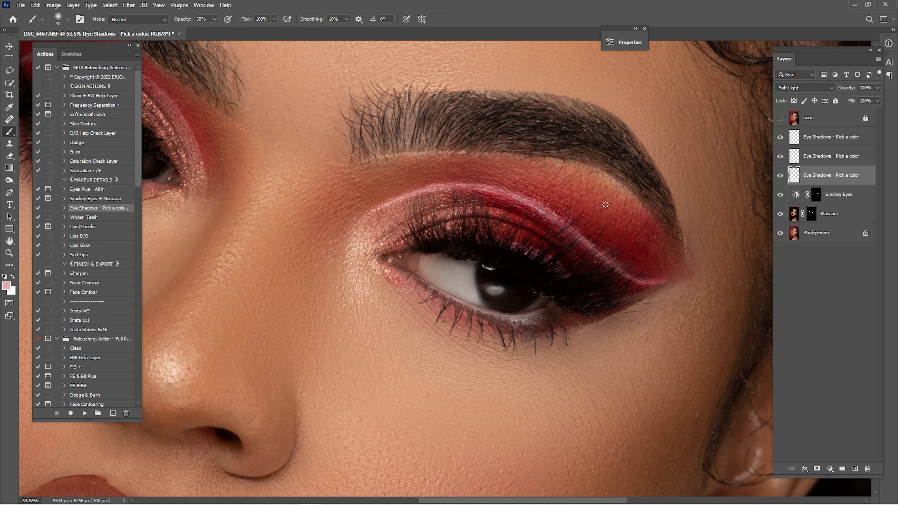
- Compare the full portrait with the pink crease-line layer hidden and shown
key(ctrl+0)
click(781, 178)
click(781, 179)
click(781, 179)
click(781, 179)
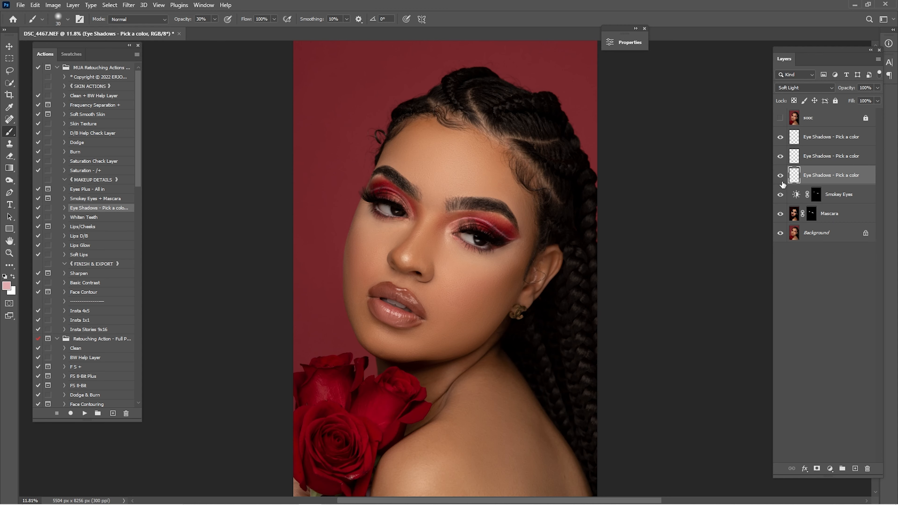
click(781, 179)
click(782, 179)
- Paint the light pink along the left-hand eye's crease line with a 25 px brush at 30% opacity
key(z)
mouse_move(390, 197)
mouse_down()
mouse_move(411, 185)
mouse_move(406, 194)
mouse_up()
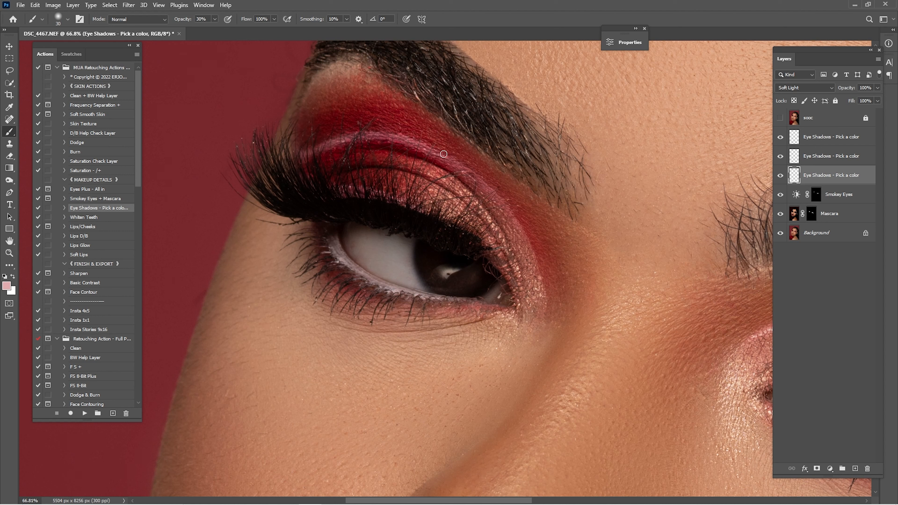
key(bracketright)
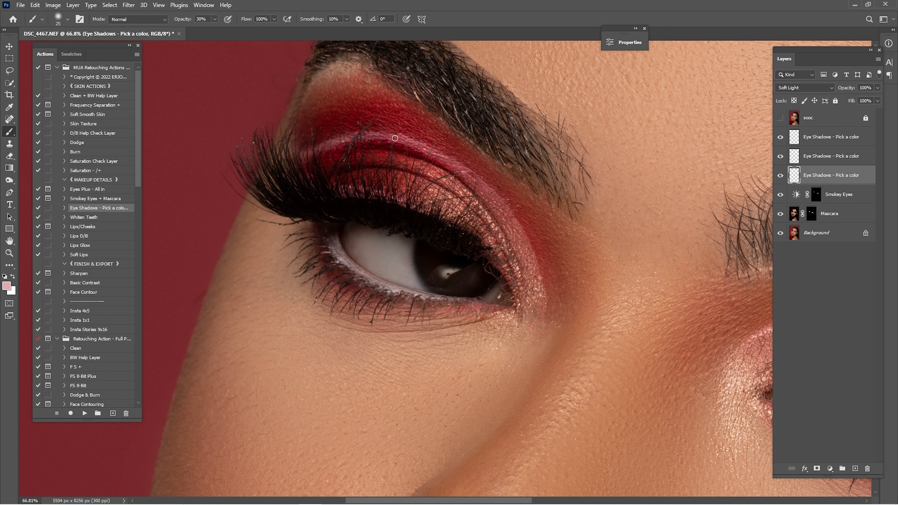
key(ctrl+0)
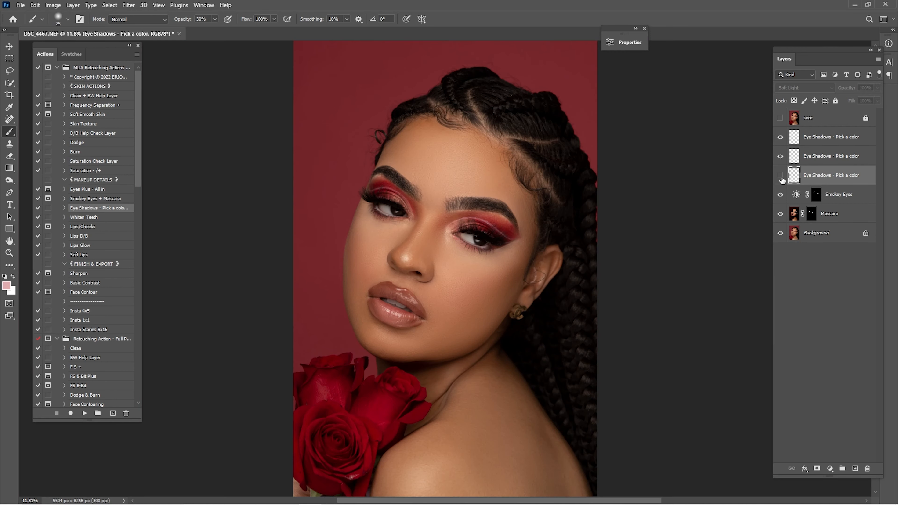
- Select the middle Eye Shadows layer and set the foreground color to bright green
key(z)
key(b)
drag(496, 227, 547, 235)
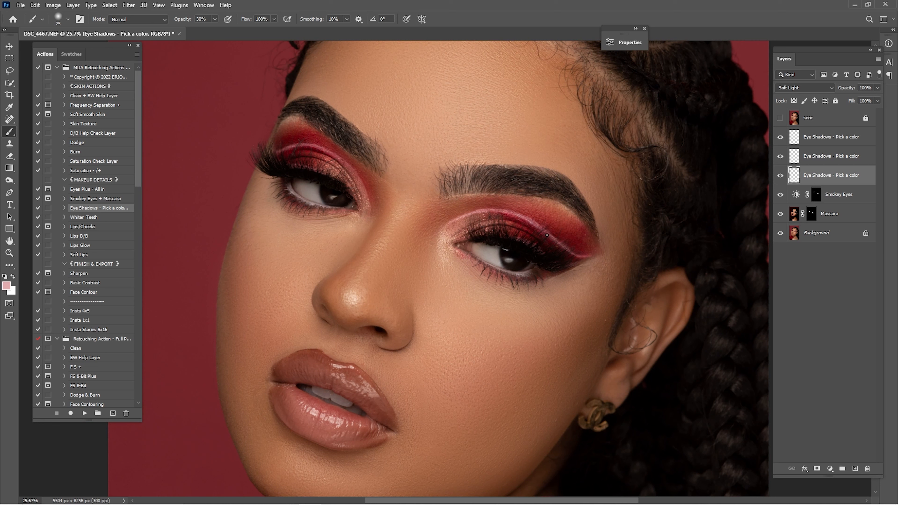
click(824, 162)
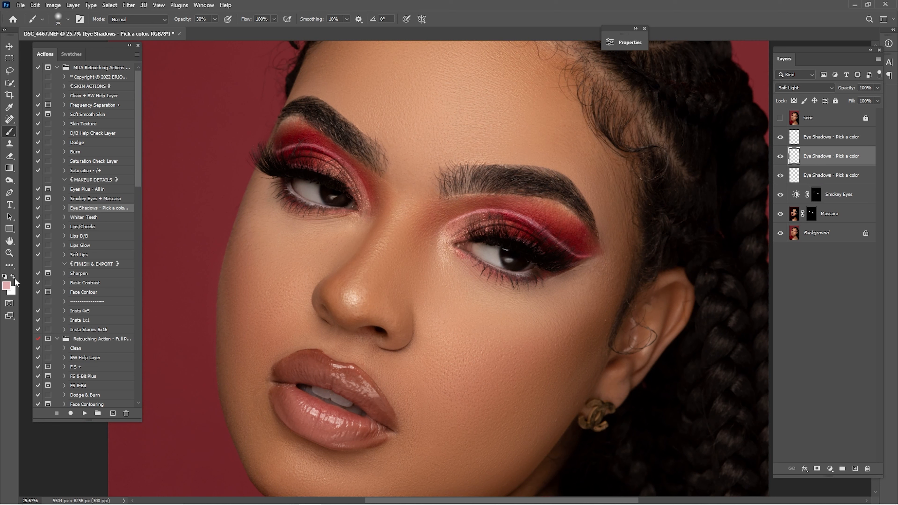
click(7, 286)
click(454, 199)
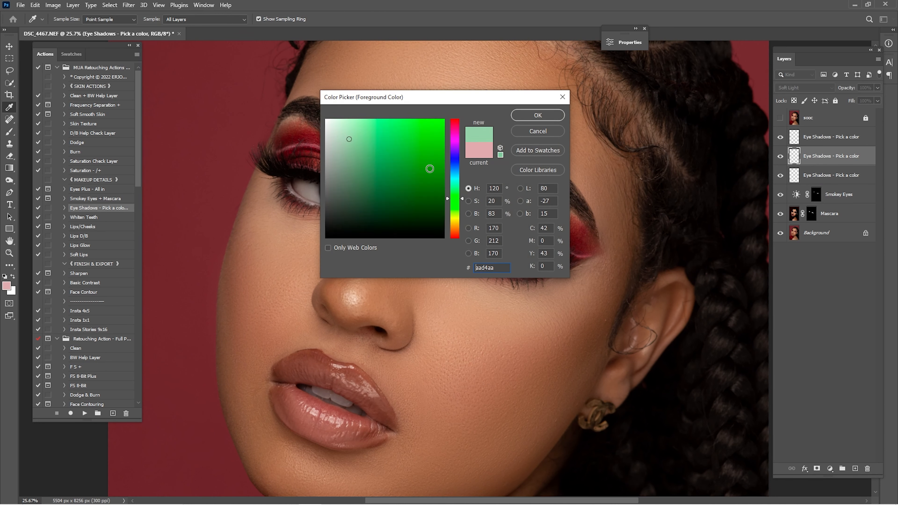
drag(430, 169, 506, 125)
click(538, 115)
key(b)
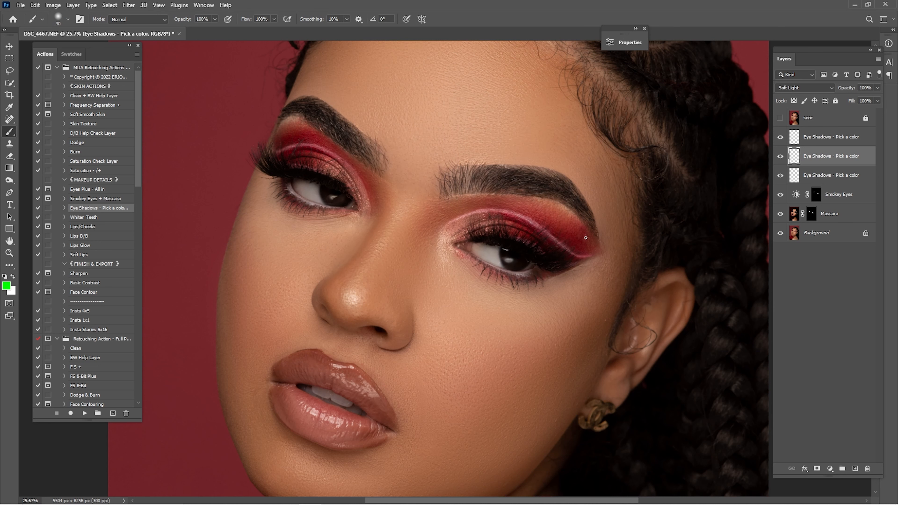
- Paint bright green over the upper eyelids of both eyes with an enlarged brush at 100% opacity
key(bracketright)
key(bracketright)
key(bracketright)
key(bracketright)
key(bracketright)
key(bracketright)
key(bracketright)
mouse_move(588, 245)
mouse_down()
mouse_move(542, 225)
mouse_move(461, 224)
mouse_up()
key(bracketleft)
mouse_move(293, 156)
mouse_down()
mouse_move(296, 148)
mouse_move(333, 161)
mouse_up()
key(ctrl+0)
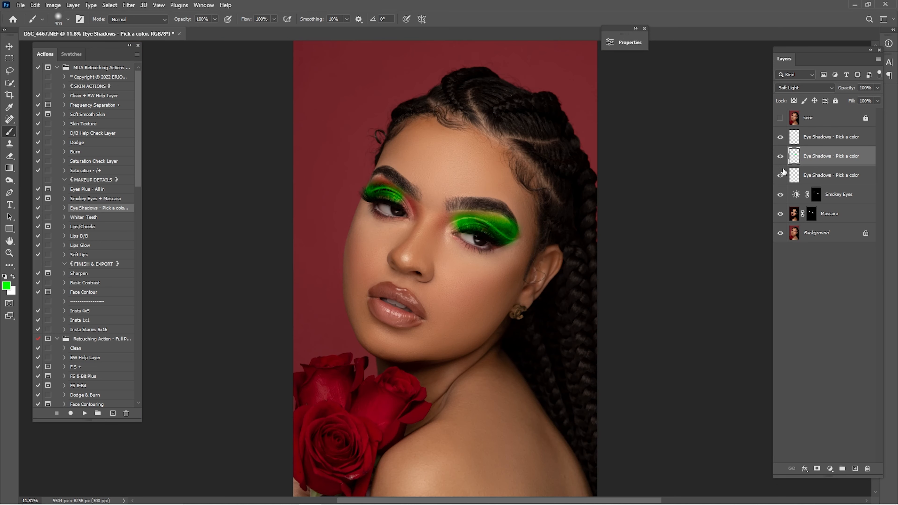
- Undo the green eyeshadow strokes on both eyes
key(ctrl+z)
key(ctrl+z)
key(ctrl+z)
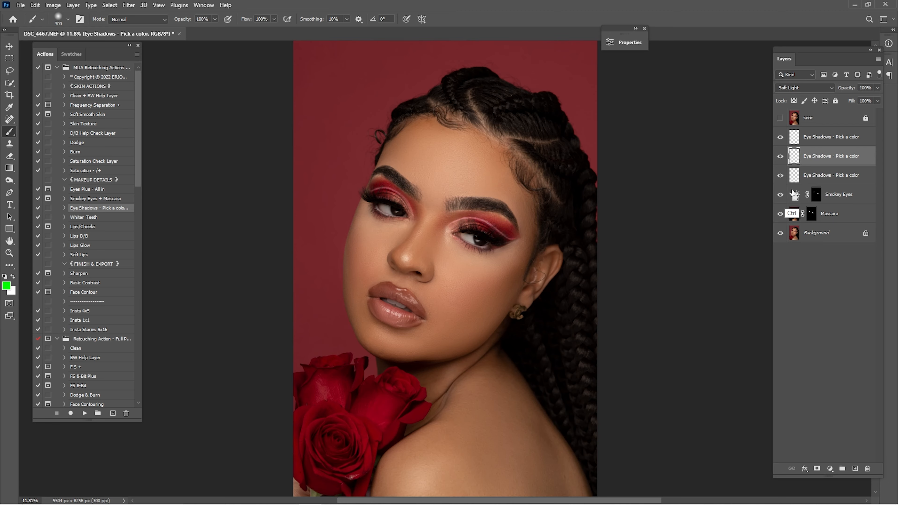
- Sample a dark red from the outer eyeshadow of the right-hand eye as the brush color
key(z)
mouse_move(489, 231)
mouse_down()
mouse_move(557, 263)
mouse_move(575, 251)
mouse_up()
key(b)
key(z)
key(b)
key(i)
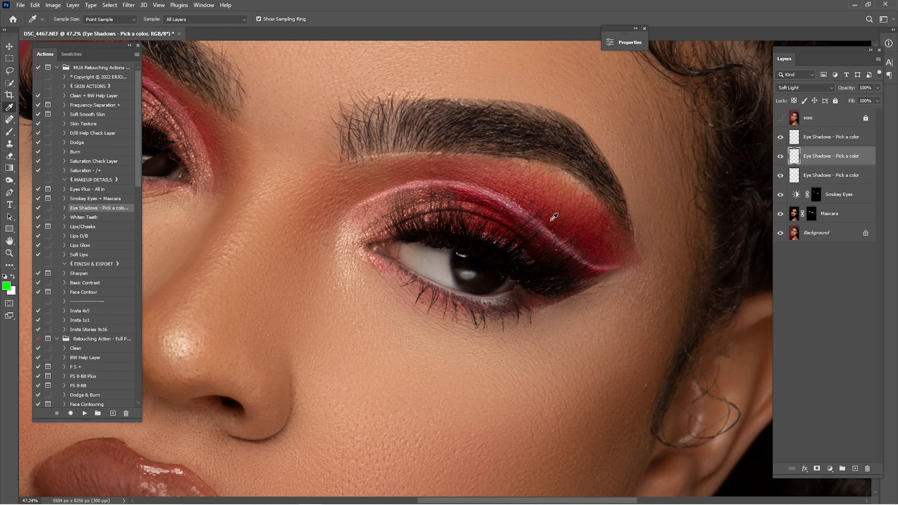
click(548, 220)
click(565, 211)
mouse_move(474, 206)
mouse_down()
mouse_move(613, 167)
mouse_move(641, 234)
mouse_move(510, 195)
mouse_up()
key(b)
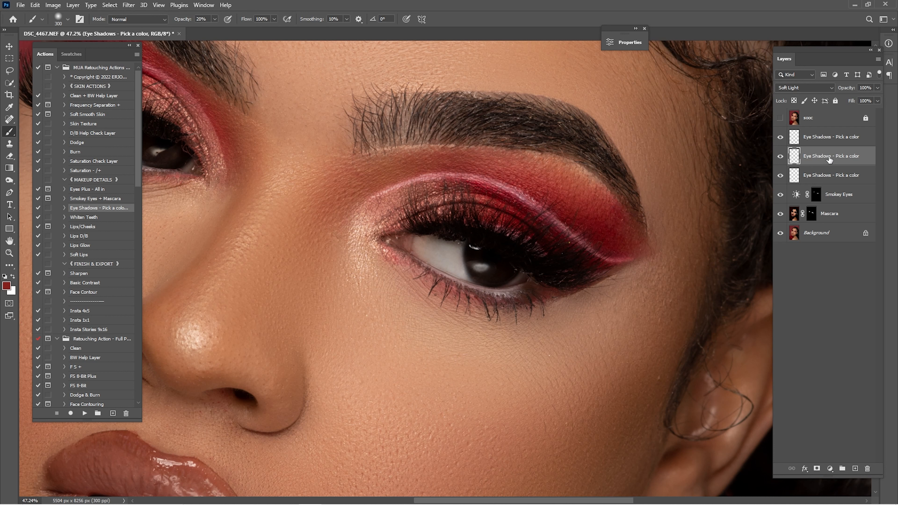
- On the lowest Eye Shadows layer, paint dark red over the right-hand eye's outer eyeshadow with a 300 px brush at 20% opacity
click(777, 160)
click(778, 162)
click(820, 177)
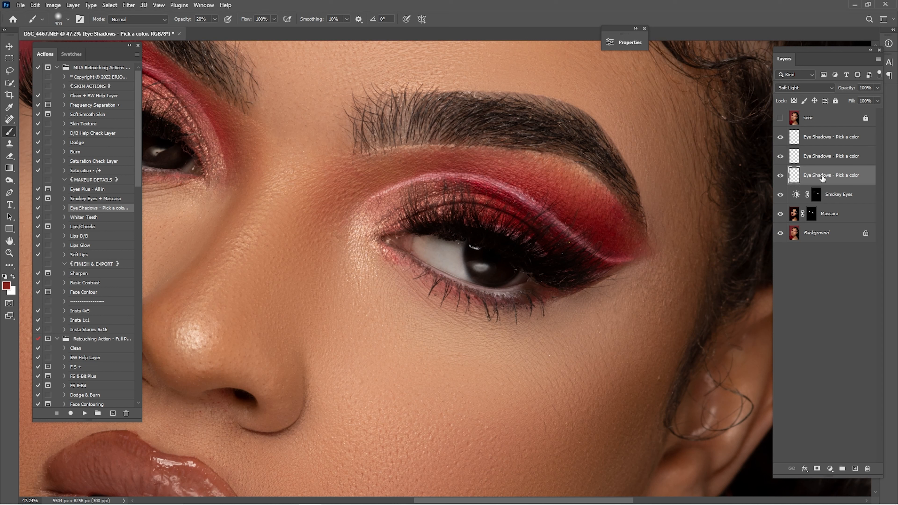
key(bracketright)
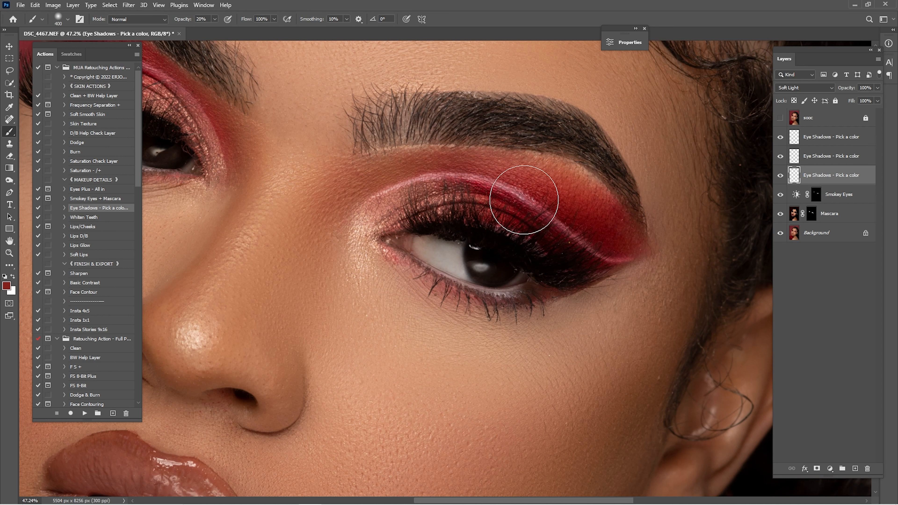
key(bracketleft)
key(bracketright)
key(bracketleft)
key(bracketleft)
key(bracketright)
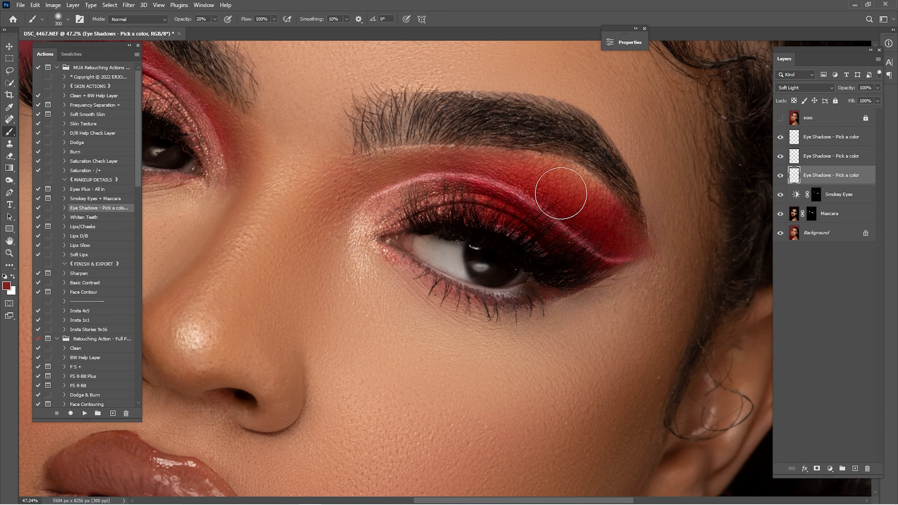
mouse_move(562, 193)
mouse_down()
mouse_move(602, 249)
mouse_move(594, 205)
mouse_move(574, 249)
mouse_move(525, 197)
mouse_move(412, 214)
mouse_move(573, 223)
mouse_move(591, 216)
mouse_move(460, 170)
mouse_move(562, 194)
mouse_move(591, 255)
mouse_move(614, 245)
mouse_up()
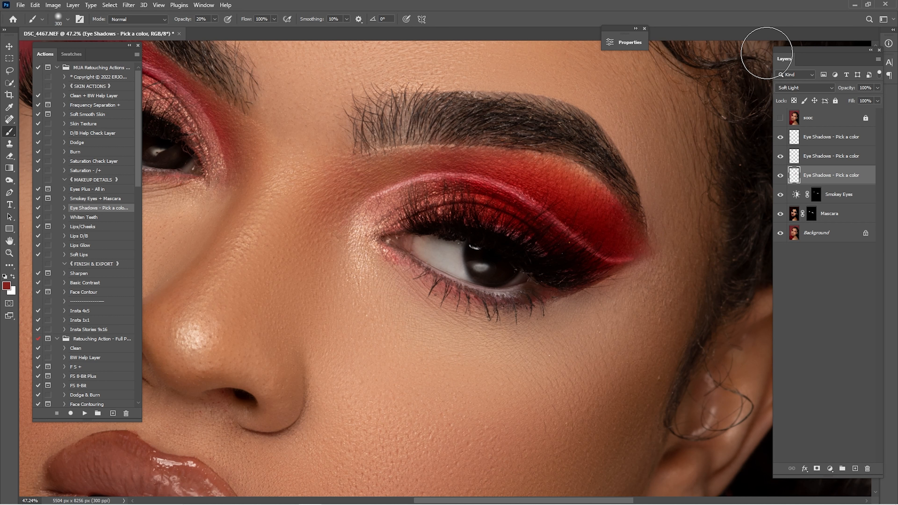
- Compare the full portrait with the red eyeshadow layer hidden and shown
key(ctrl+0)
click(780, 176)
click(780, 176)
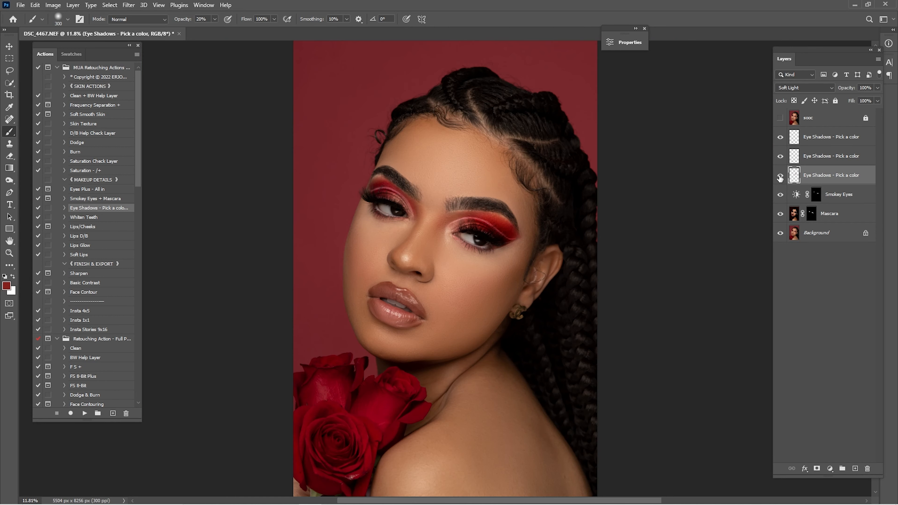
click(781, 177)
click(781, 177)
- Paint dark red over the left-hand eye's outer eyeshadow with a 250 px brush at 20% opacity
scroll(378, 197, up, 5)
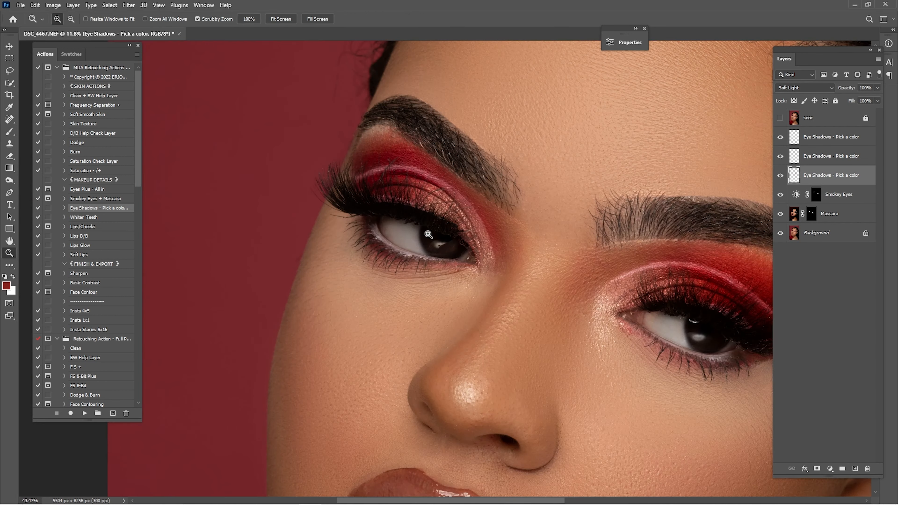
key(bracketleft)
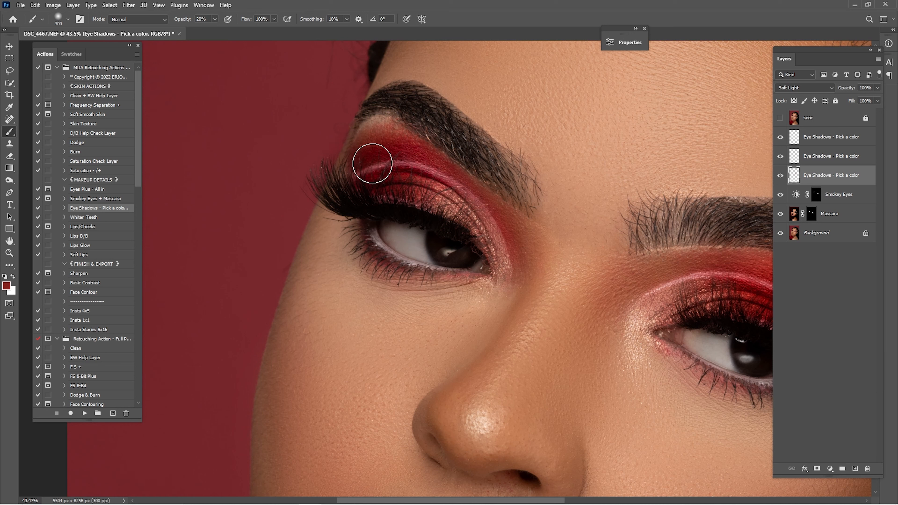
mouse_move(381, 145)
mouse_down()
mouse_move(417, 167)
mouse_move(430, 186)
mouse_move(399, 154)
mouse_move(362, 156)
mouse_up()
key(ctrl+0)
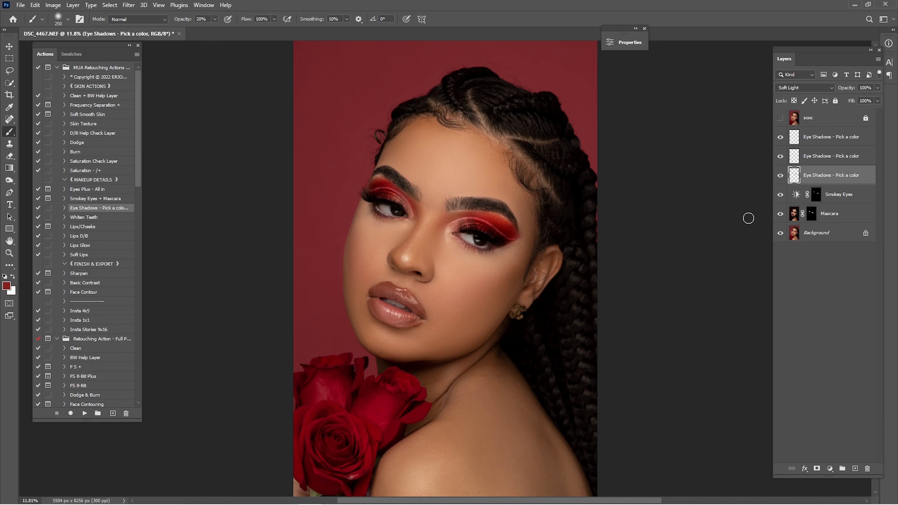
- Set the lowest Eye Shadows layer's opacity to 45% and compare the portrait with the shadow layers hidden and shown
click(780, 177)
click(780, 177)
click(781, 177)
click(780, 177)
click(872, 88)
text(45)
click(781, 175)
click(781, 175)
click(782, 157)
click(782, 157)
- Select the top Eye Shadows layer and sample a salmon pink from the shimmering eyelid shadow near the inner eye corners
click(816, 142)
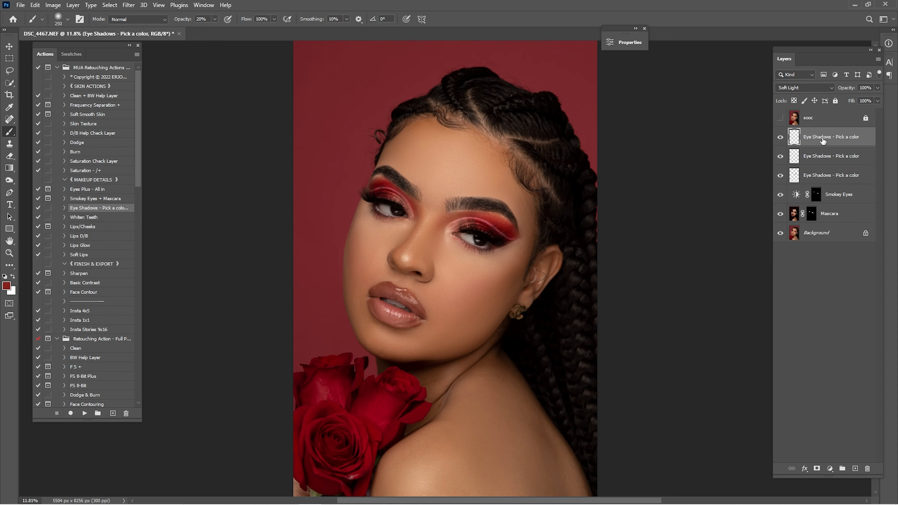
key(ctrl+space)
key(ctrl+space)
drag(460, 225, 457, 248)
key(alt)
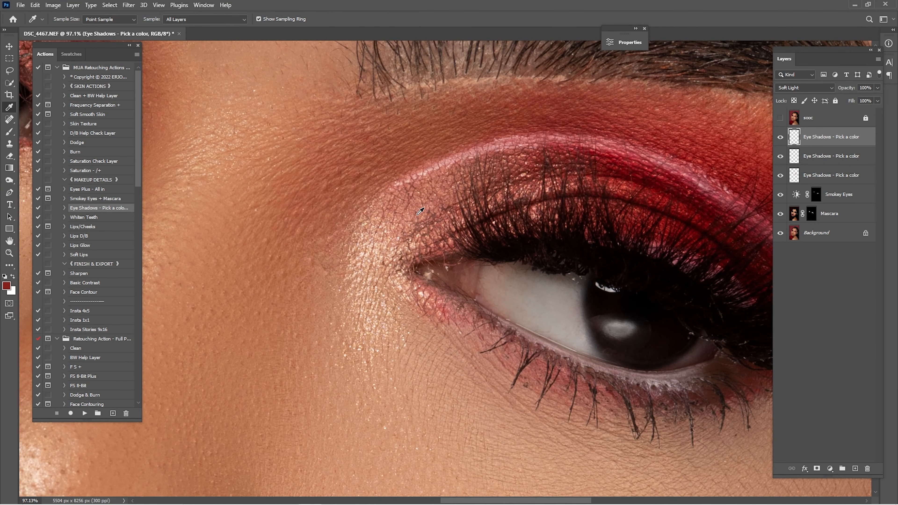
click(420, 205)
click(456, 199)
key(ctrl+space)
drag(497, 188, 478, 203)
key(alt)
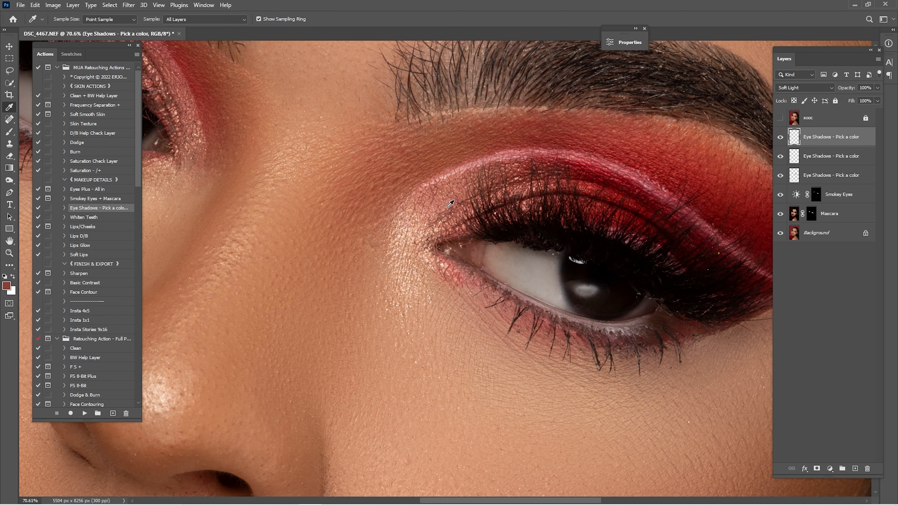
click(441, 203)
key(space)
drag(281, 196, 612, 361)
key(ctrl+space)
drag(431, 204, 472, 223)
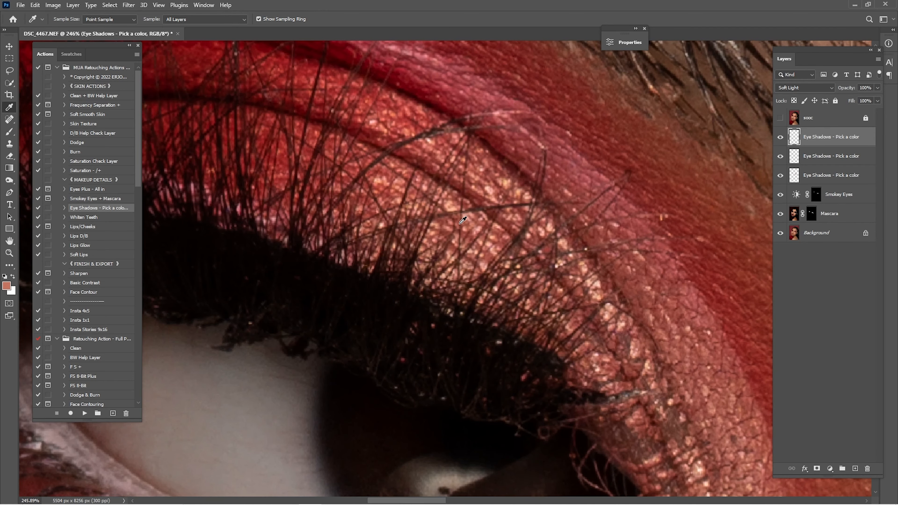
click(493, 192)
- Paint salmon pink over the right-hand eye's inner eyelid with an enlarged soft brush at 10% opacity
key(ctrl+space)
drag(513, 189, 416, 187)
key(space)
key(ctrl+space)
mouse_move(490, 213)
mouse_down()
mouse_move(427, 243)
mouse_move(459, 266)
mouse_up()
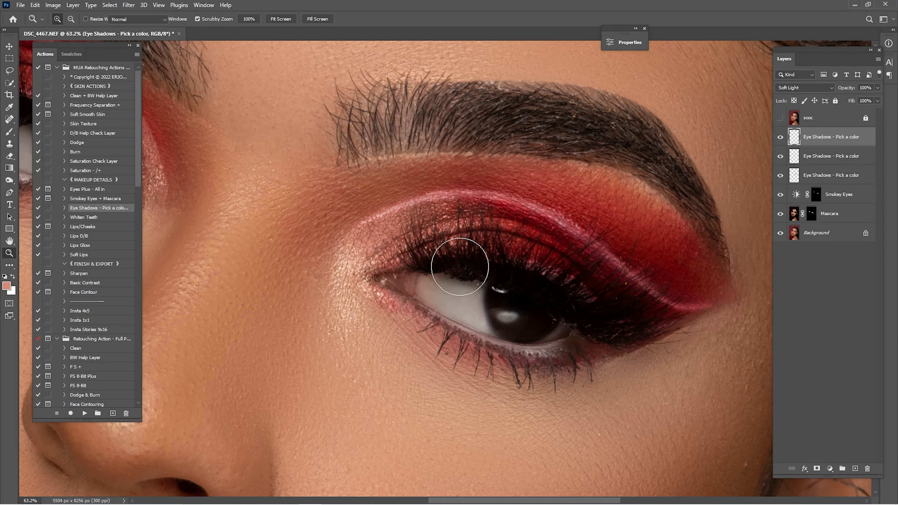
key(space)
drag(417, 243, 503, 209)
key(bracketright)
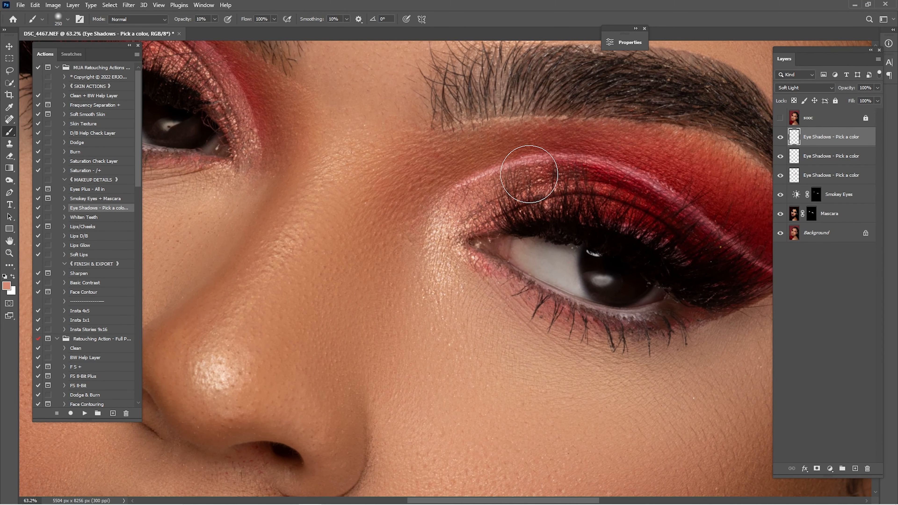
key(bracketright)
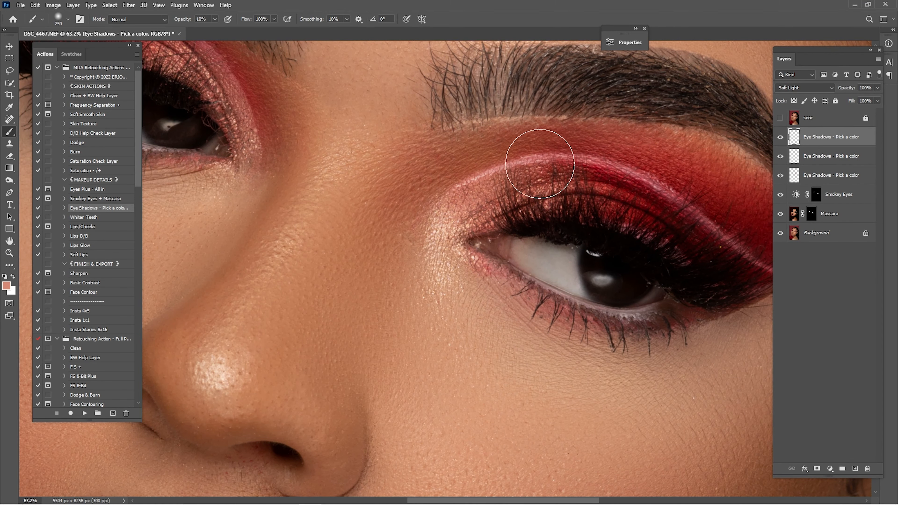
key(bracketright)
key(bracketright)
drag(527, 216, 511, 226)
- Paint salmon pink over the left-hand eye's inner eyelid with a soft brush at 10% opacity
drag(313, 151, 483, 248)
key(bracketleft)
key(bracketleft)
key(bracketleft)
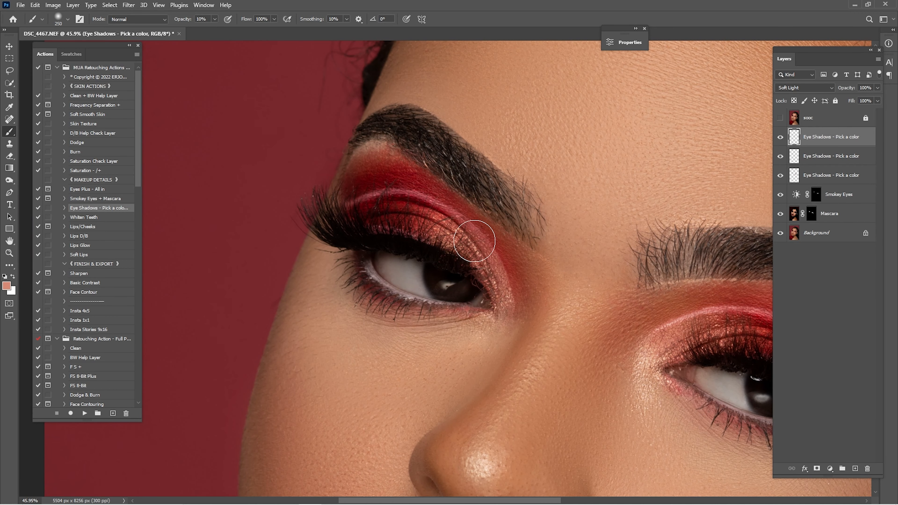
key(bracketright)
- Set the salmon pink shadow layer's opacity to 70% and add another Eye Shadows layer with the action
key(ctrl+0)
drag(850, 89, 837, 94)
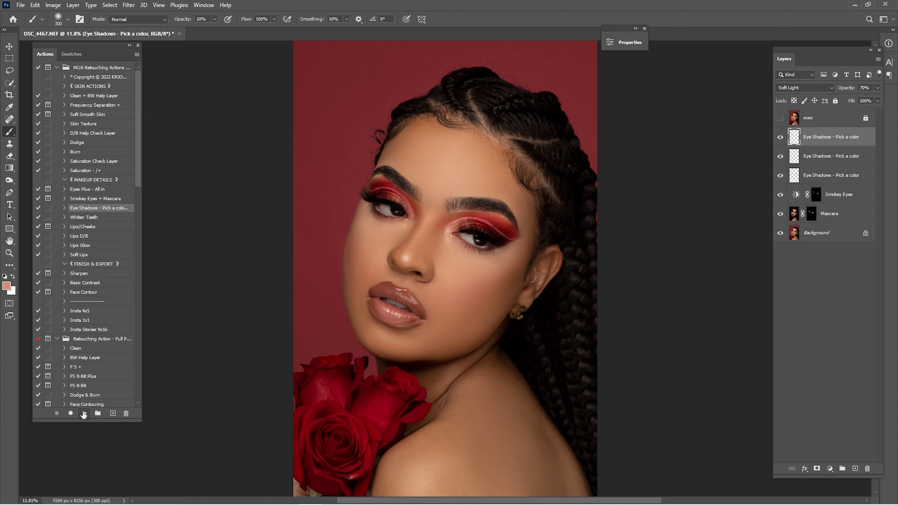
click(84, 413)
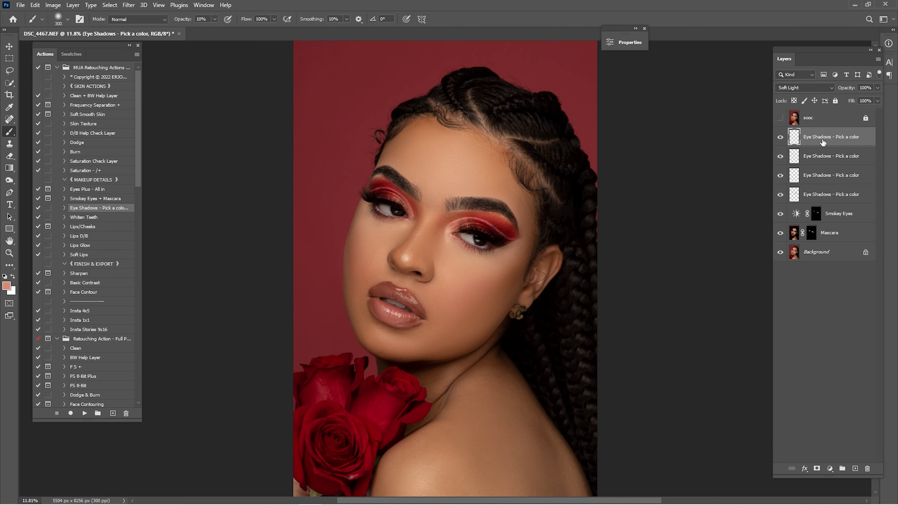
- Sample a dark red from the right-hand eye's upper eyelid shadow for the new Eye Shadows layer
scroll(537, 241, up, 8)
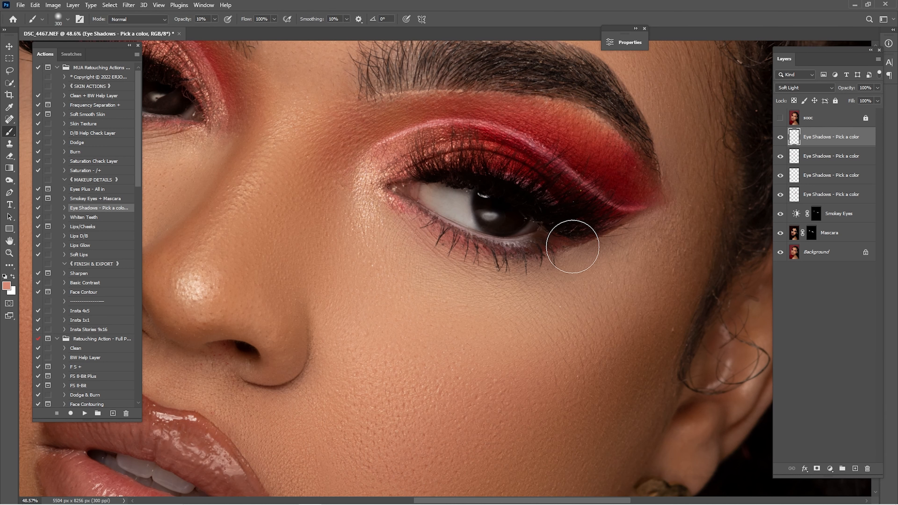
scroll(491, 195, up, 3)
key(i)
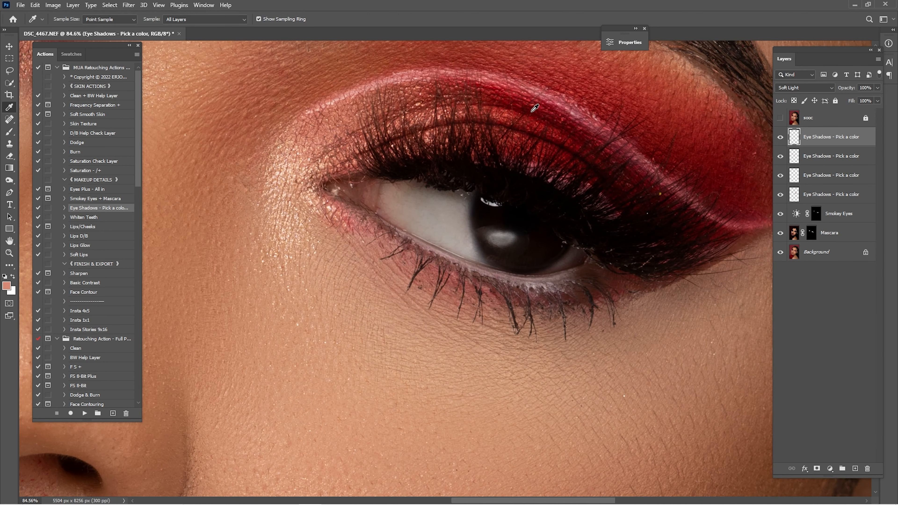
click(537, 123)
key(b)
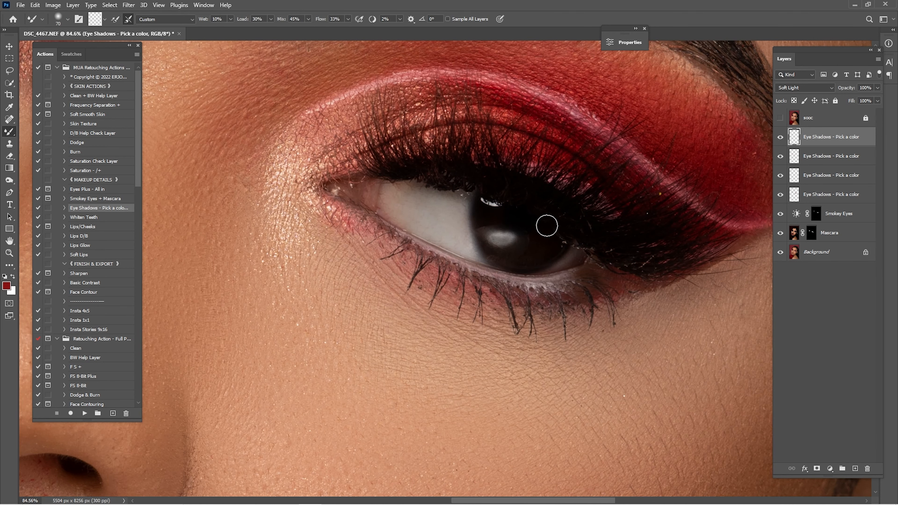
- Paint dark red beneath the right-hand eye's lower lash line with a small soft brush at 20% opacity
key(bracketleft)
key(bracketleft)
key(bracketleft)
key(bracketleft)
mouse_move(614, 283)
mouse_down()
mouse_move(534, 302)
mouse_move(601, 291)
mouse_move(488, 292)
mouse_move(560, 299)
mouse_move(448, 264)
mouse_move(511, 292)
mouse_move(386, 239)
mouse_move(443, 266)
mouse_move(354, 222)
mouse_move(428, 270)
mouse_move(422, 262)
mouse_move(539, 306)
mouse_move(531, 303)
mouse_move(641, 280)
mouse_move(551, 301)
mouse_up()
key(bracketright)
key(bracketright)
key(bracketleft)
key(bracketleft)
key(bracketleft)
mouse_move(480, 286)
mouse_down()
mouse_move(365, 234)
mouse_move(349, 214)
mouse_up()
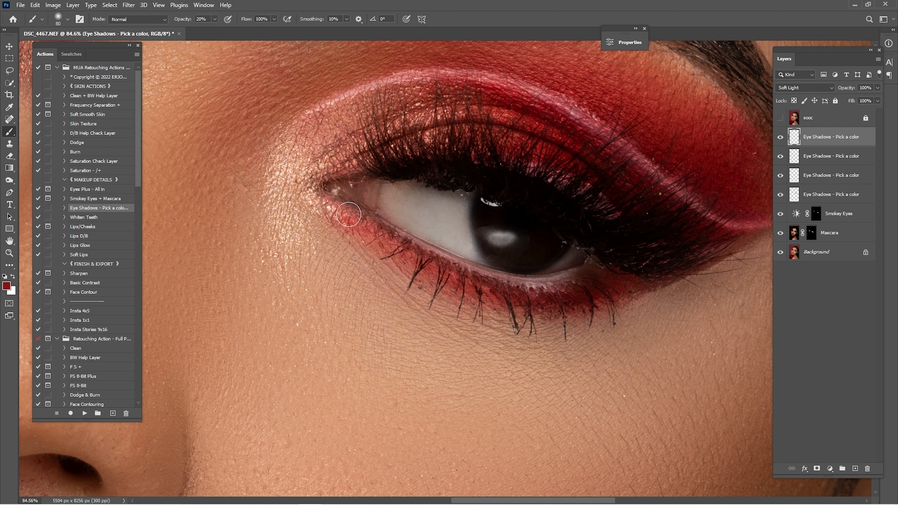
key(bracketright)
key(bracketright)
drag(529, 298, 627, 263)
- Paint dark red beneath the left-hand eye's lower lash line with a brush of about 100 px at 20% opacity
key(space)
drag(546, 233, 760, 240)
mouse_move(244, 261)
mouse_down()
mouse_move(628, 286)
mouse_move(725, 392)
mouse_up()
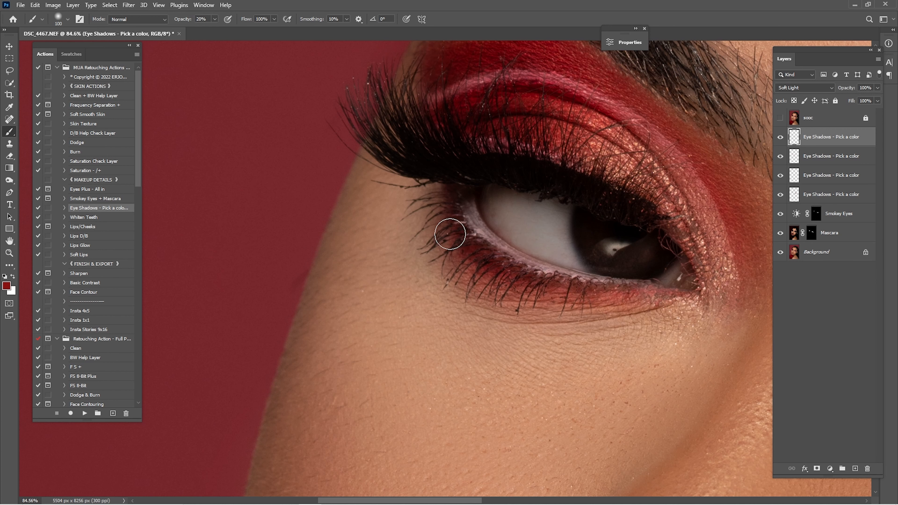
key(bracketright)
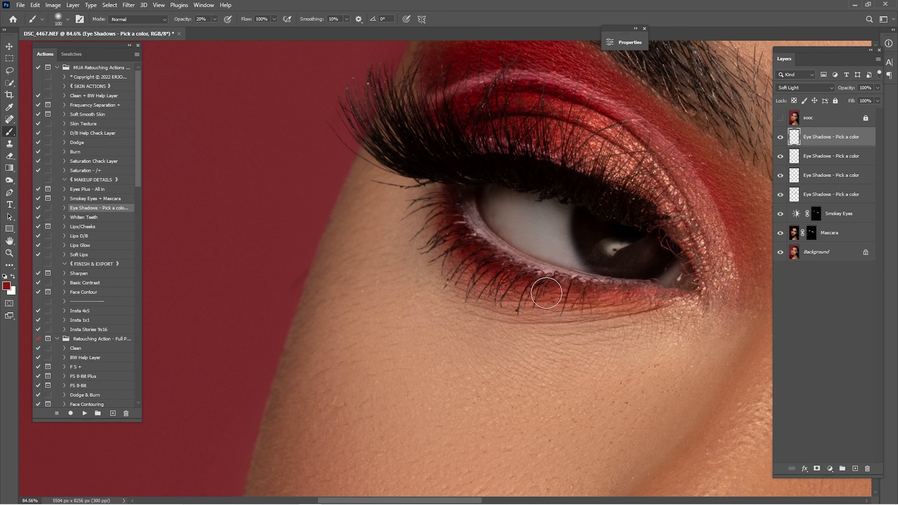
key(bracketleft)
- Compare the portrait with the lower-lash shadow layer hidden and shown, and set that layer's opacity to 55%
key(ctrl+0)
click(779, 138)
click(780, 139)
click(781, 139)
click(782, 139)
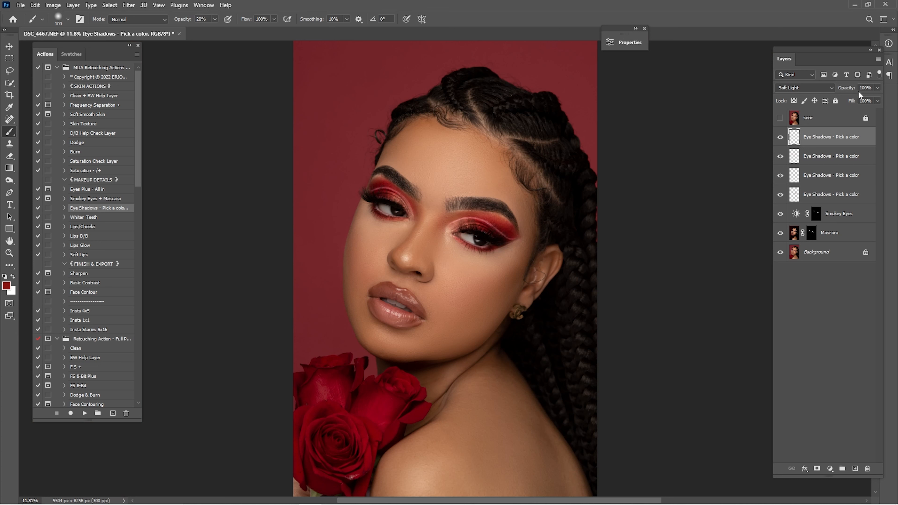
text(55)
key(Return)
- Add another Eye Shadows layer with the action and reset the brush color to default black
click(85, 413)
key(z)
drag(478, 239, 542, 285)
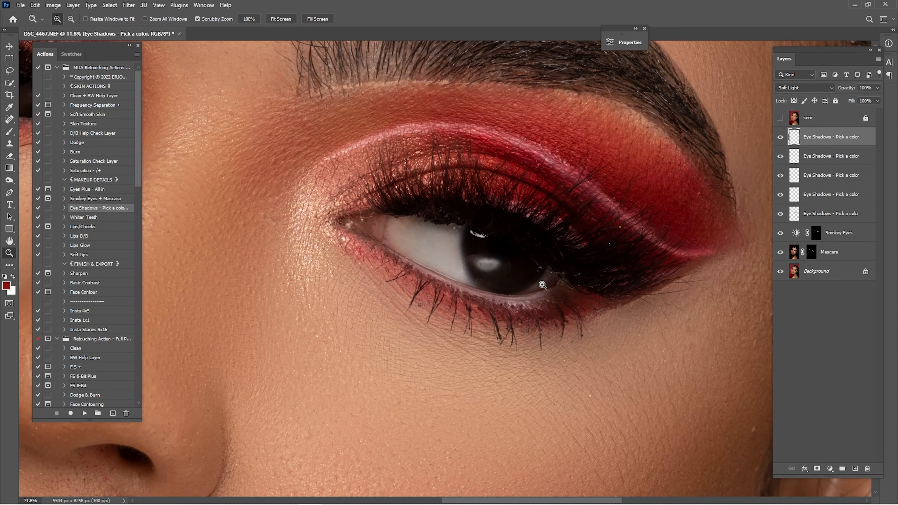
key(b)
key(d)
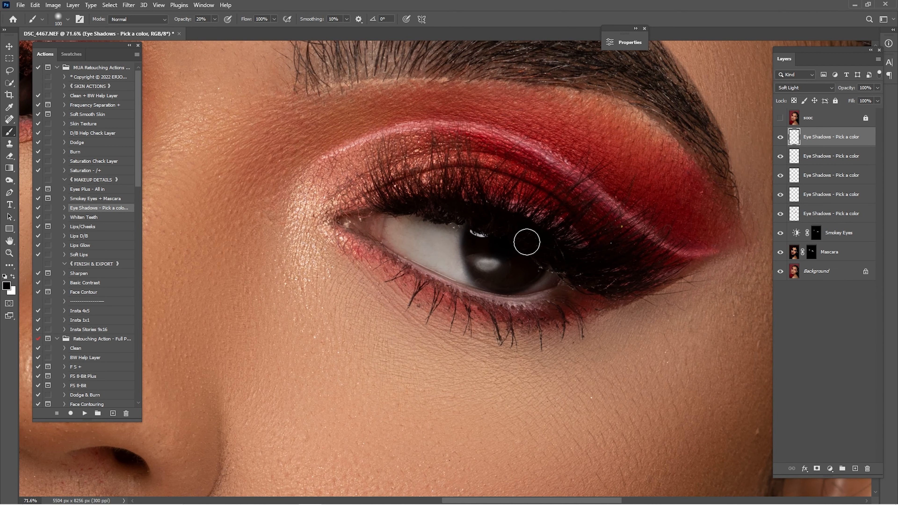
- Paint black along the right-hand eye's lash lines toward the inner corner with a small brush at 10% opacity
key(1)
key(])
key([)
key([)
key([)
key([)
key([)
key(])
key(])
key(])
key([)
key([)
key([)
key([)
key([)
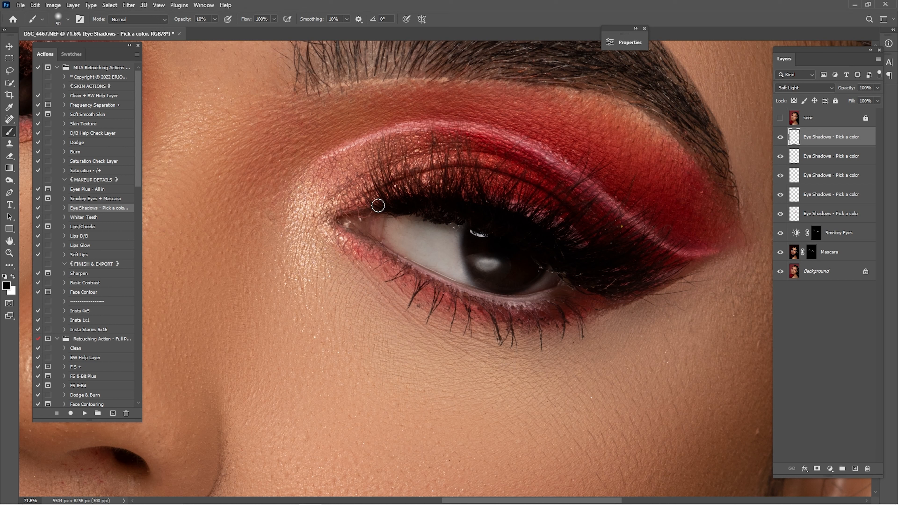
key(bracketleft)
- Darken the right-hand eye's outer corner with black using a 175 px brush at 10% opacity
key(])
key(])
key(])
key(])
key(])
key(])
key(])
key(])
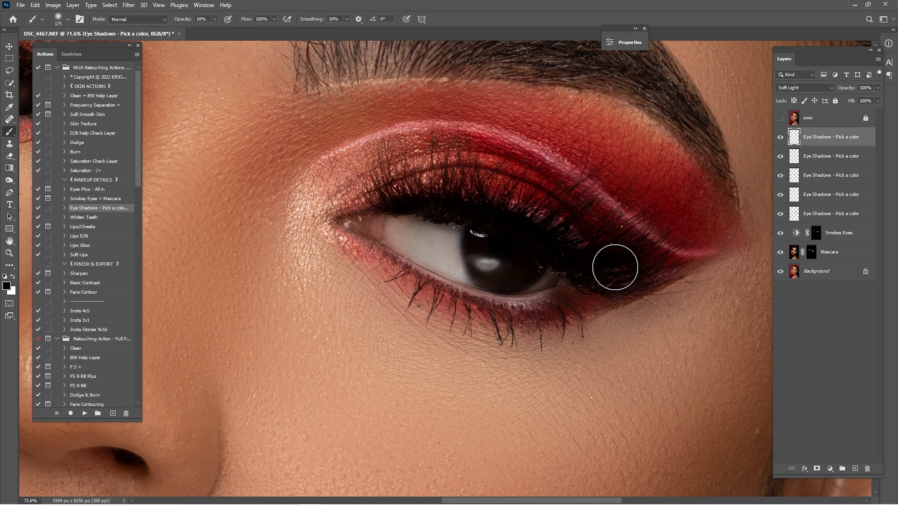
- Paint black along the left-hand eye's lower lashes with an 80 px brush at 10% opacity
drag(458, 218, 728, 240)
drag(262, 152, 565, 339)
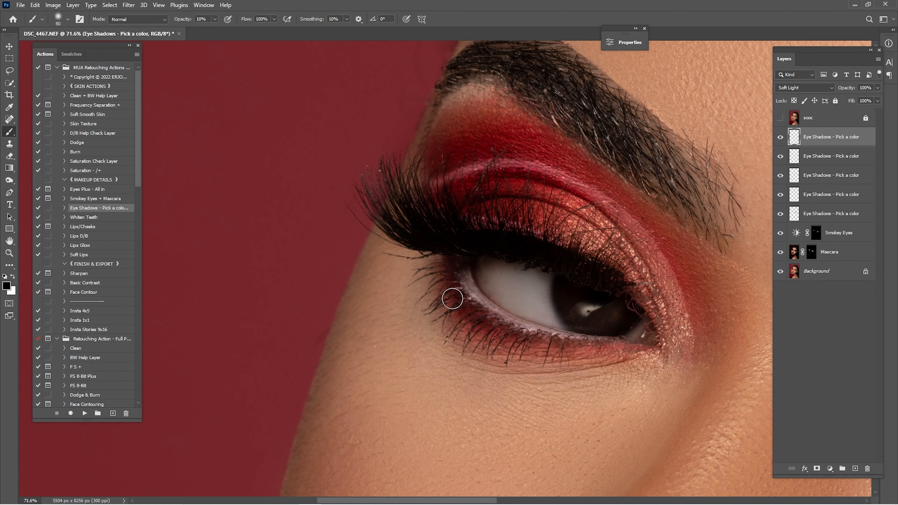
- Darken both eyebrows with black using a 175 px soft brush at 10% opacity
drag(535, 244, 466, 341)
key(bracketright)
key(bracketright)
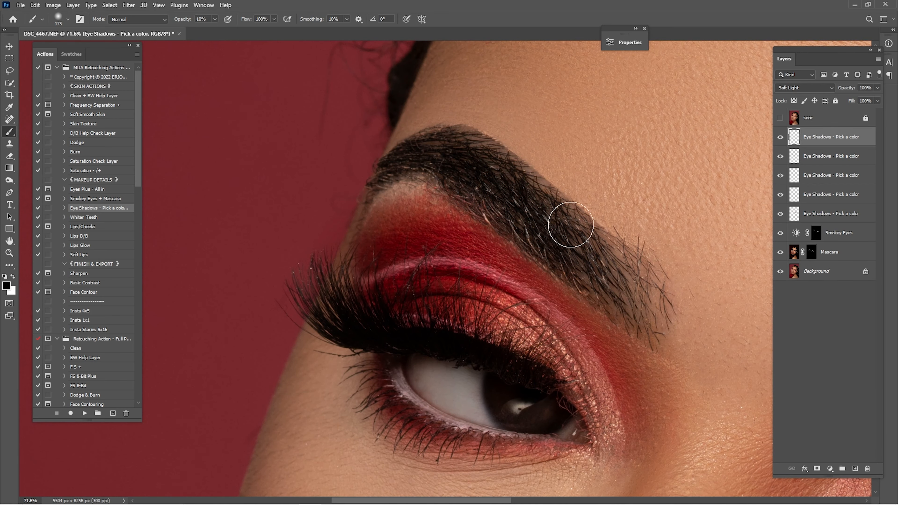
drag(647, 224, 300, 143)
drag(583, 199, 287, 130)
drag(458, 212, 521, 201)
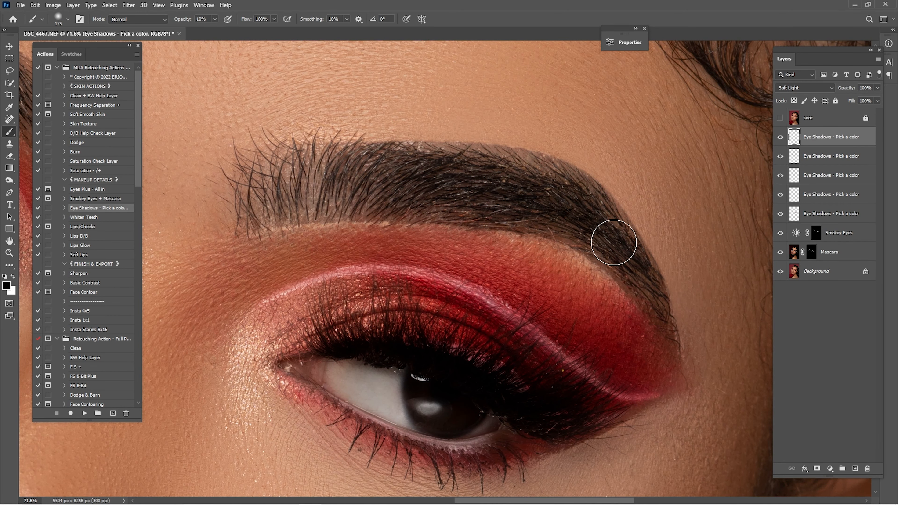
- Compare the portrait with the black shadow layer hidden and shown, and set that layer's opacity to 82%
key(ctrl+0)
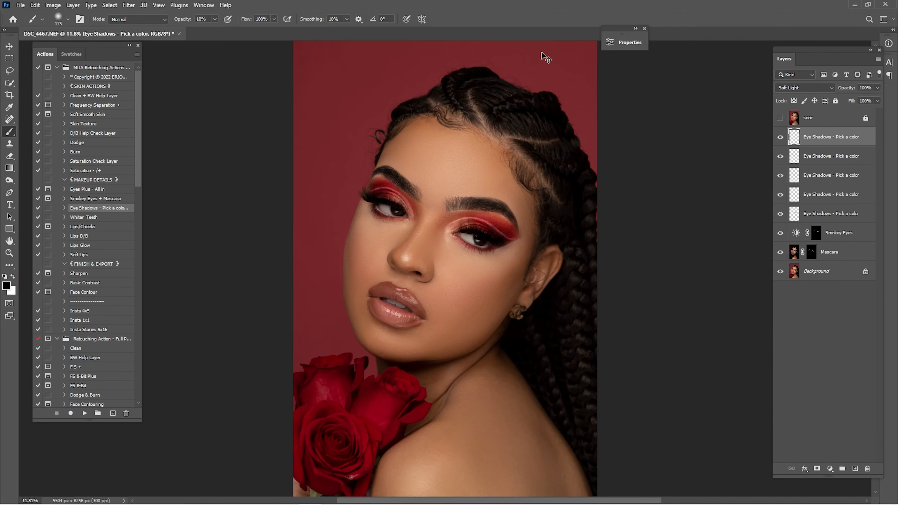
click(779, 137)
click(780, 136)
click(778, 138)
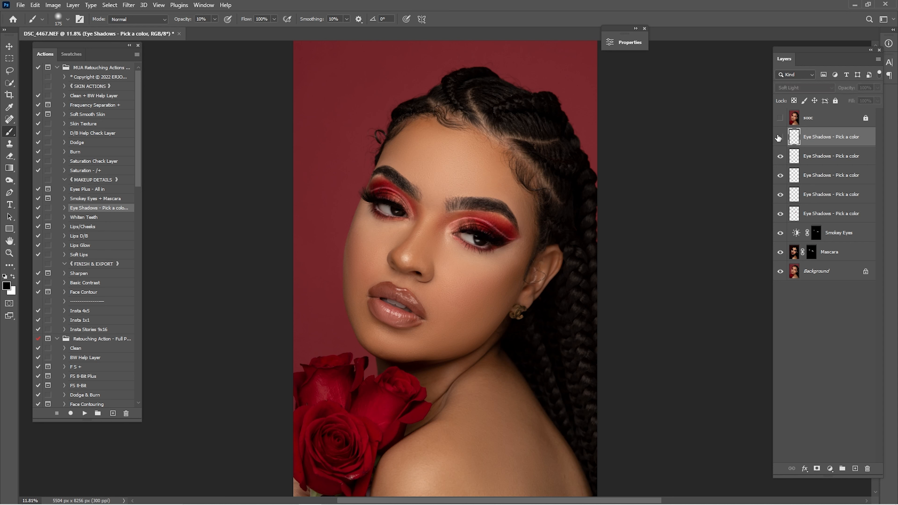
click(780, 137)
drag(847, 92, 813, 126)
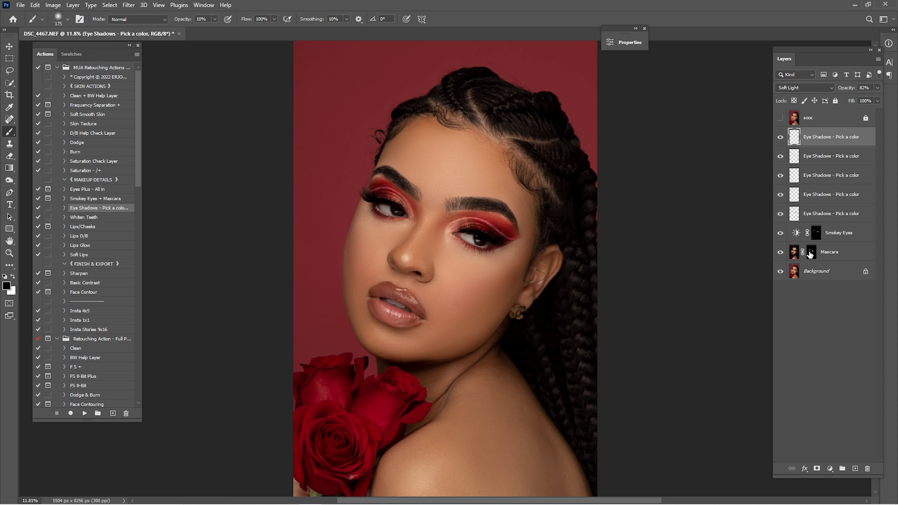
- Duplicate the Background layer and group the copy with all the eye makeup layers as "makeup"
drag(817, 276, 855, 468)
shift+click(828, 136)
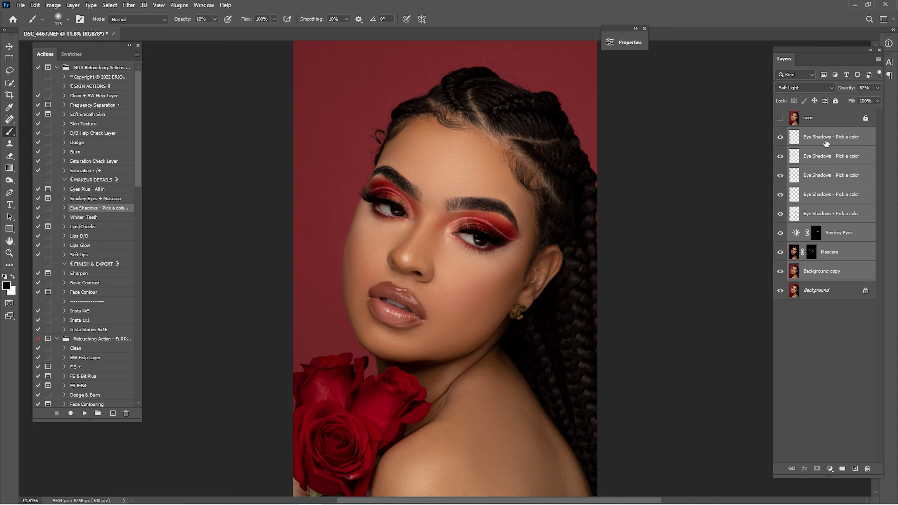
right_click(827, 142)
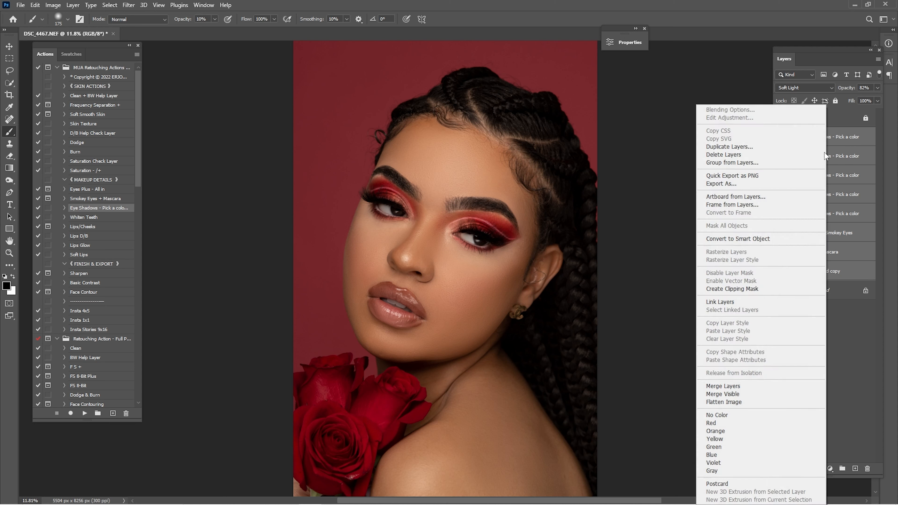
click(739, 163)
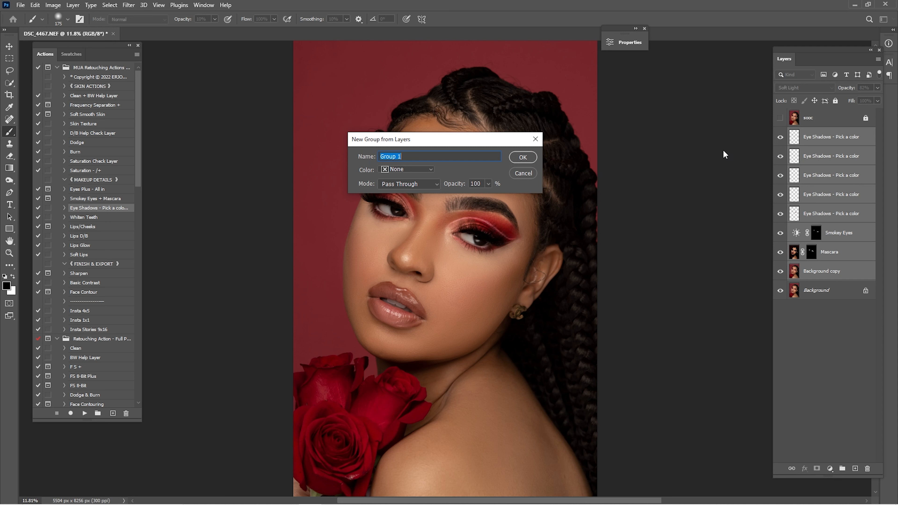
text(makeup)
key(Return)
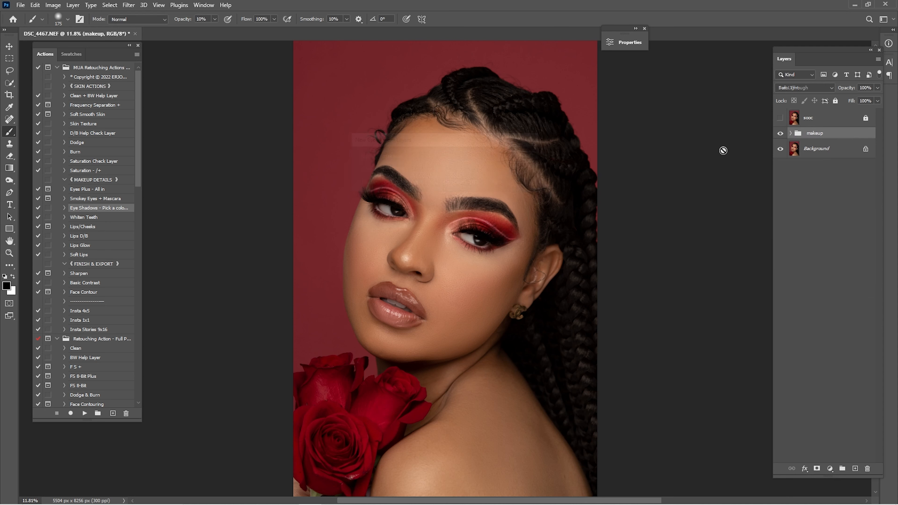
- Compare the portrait with the makeup group hidden and shown
click(781, 135)
click(781, 134)
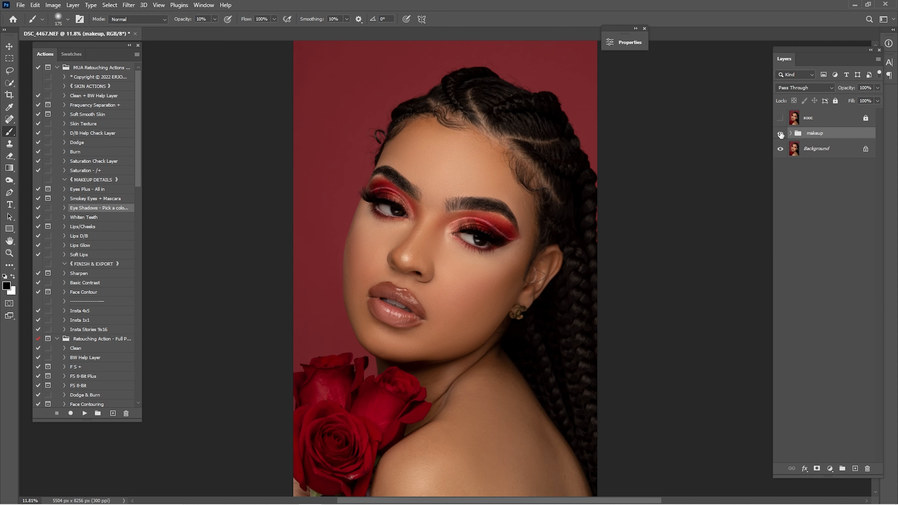
click(781, 134)
click(781, 134)
click(782, 133)
click(782, 132)
click(781, 133)
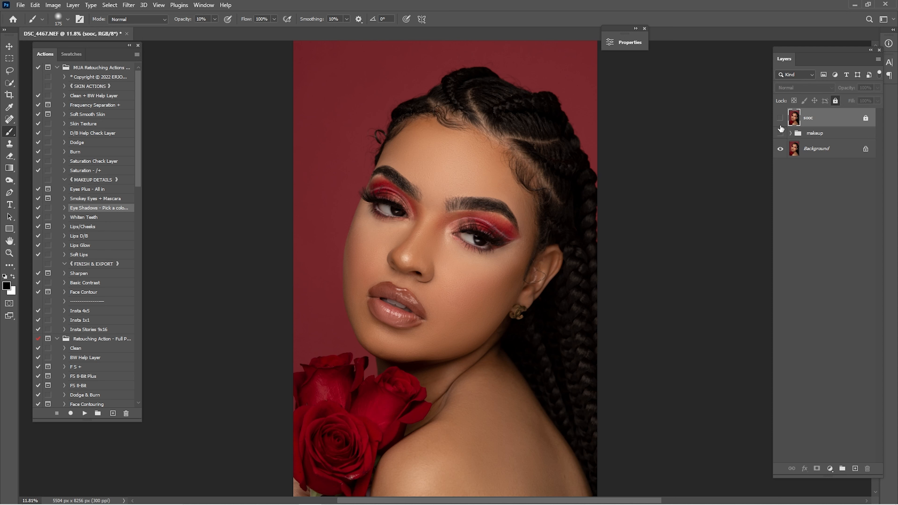
click(779, 135)
click(779, 134)
click(779, 134)
- Merge the makeup group with the Background layer
click(806, 136)
shift+click(818, 148)
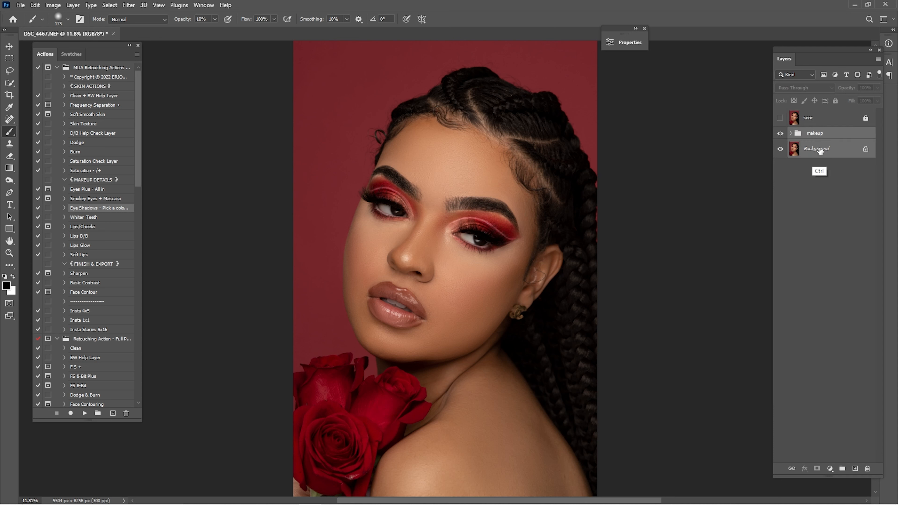
right_click(821, 136)
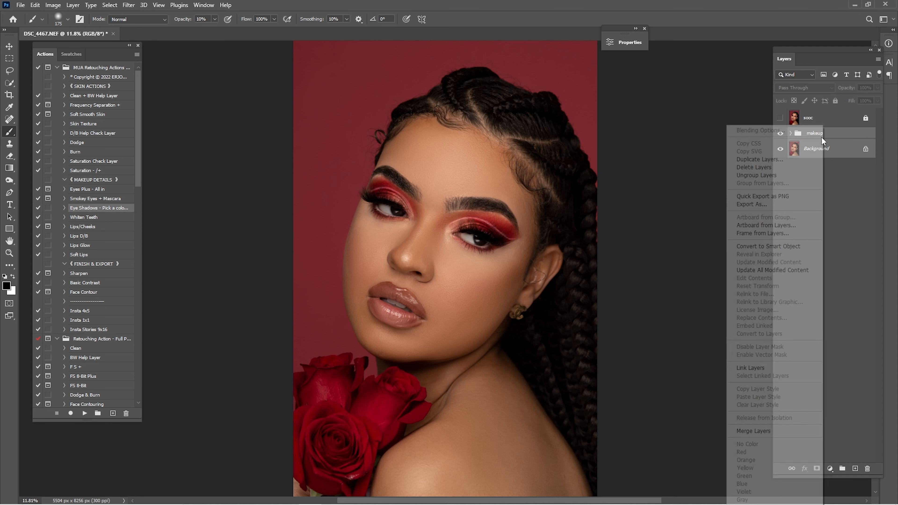
click(749, 429)
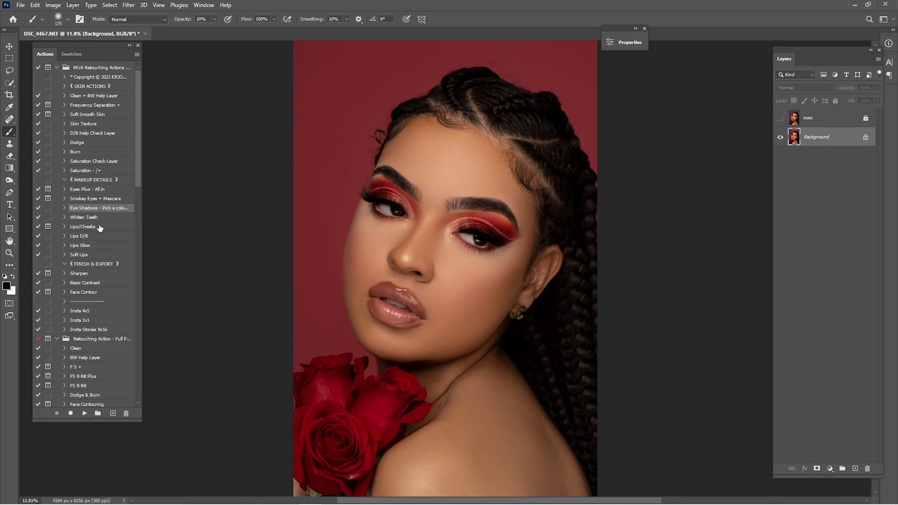
- Run the Lips/Cheeks action to add the Rosy Lips and Rosy Cheeks layers, accepting its opacity prompt
click(85, 229)
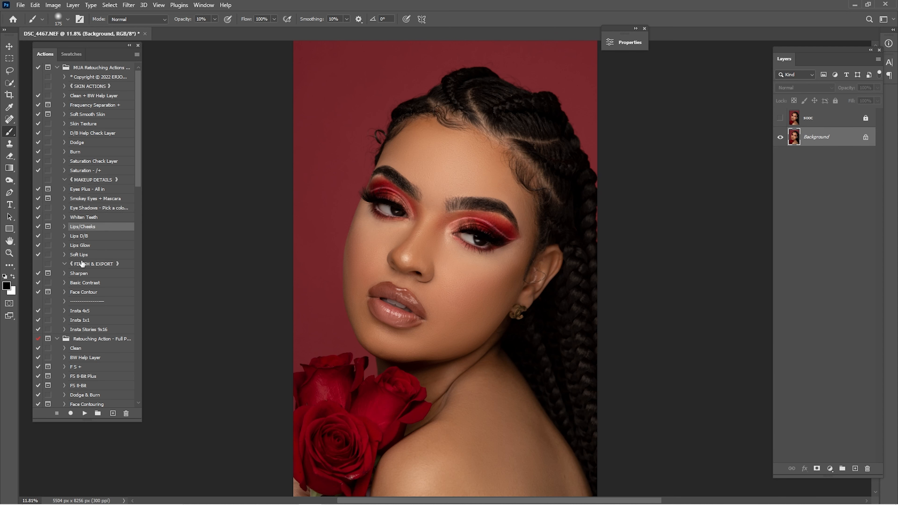
click(85, 413)
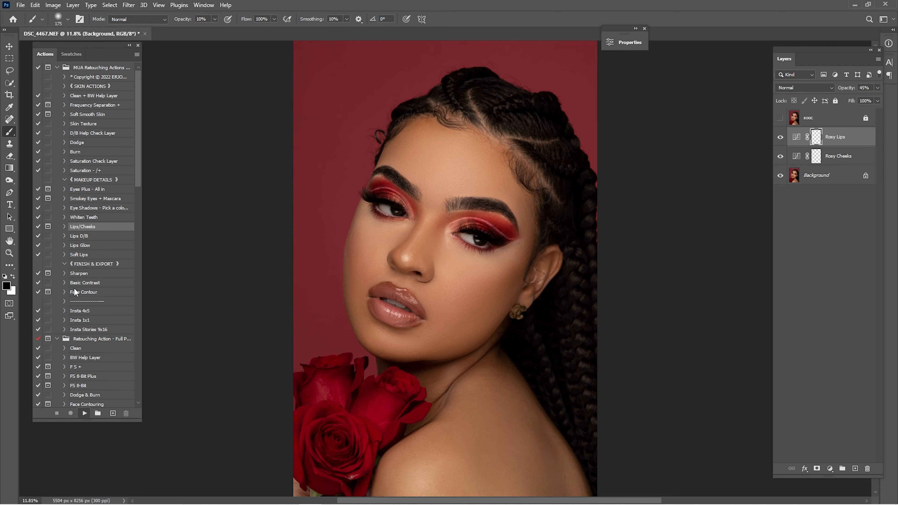
key(Return)
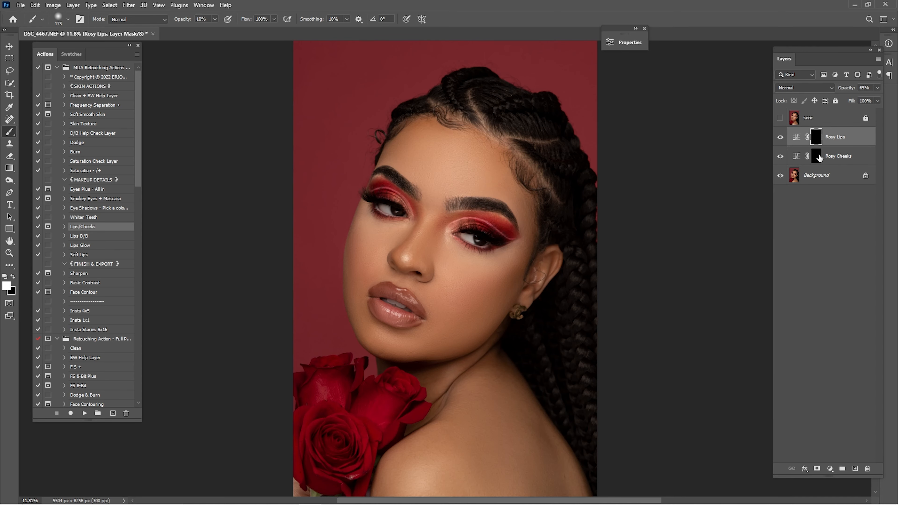
- Paint white over the upper lip on the Rosy Lips layer mask with the brush at 100% opacity
click(820, 157)
click(821, 145)
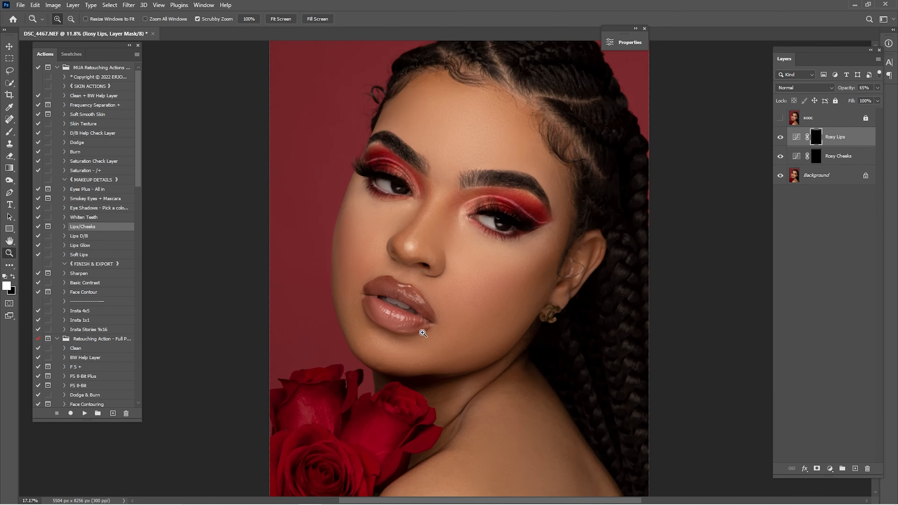
scroll(513, 261, up, 5)
key(0)
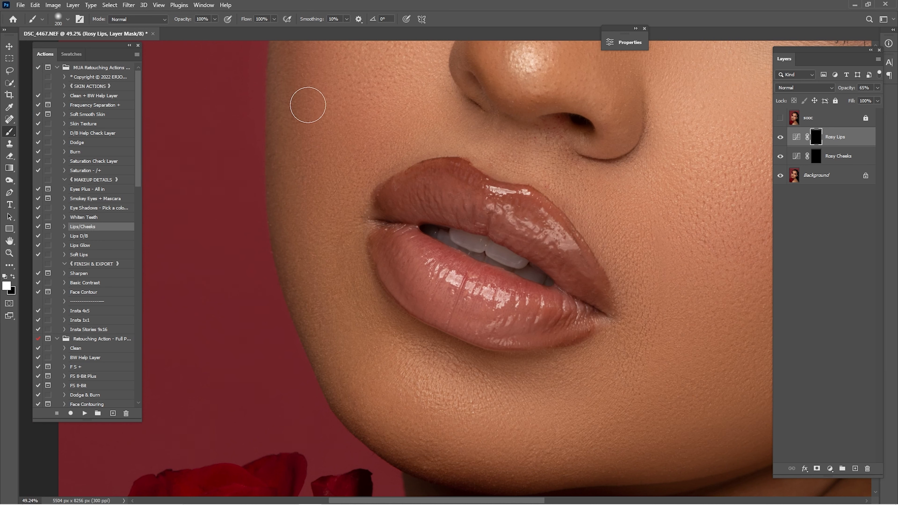
key(bracketright)
key(bracketright)
key(bracketright)
mouse_move(442, 202)
mouse_down()
mouse_move(411, 202)
mouse_move(513, 223)
mouse_move(505, 214)
mouse_move(593, 301)
mouse_up()
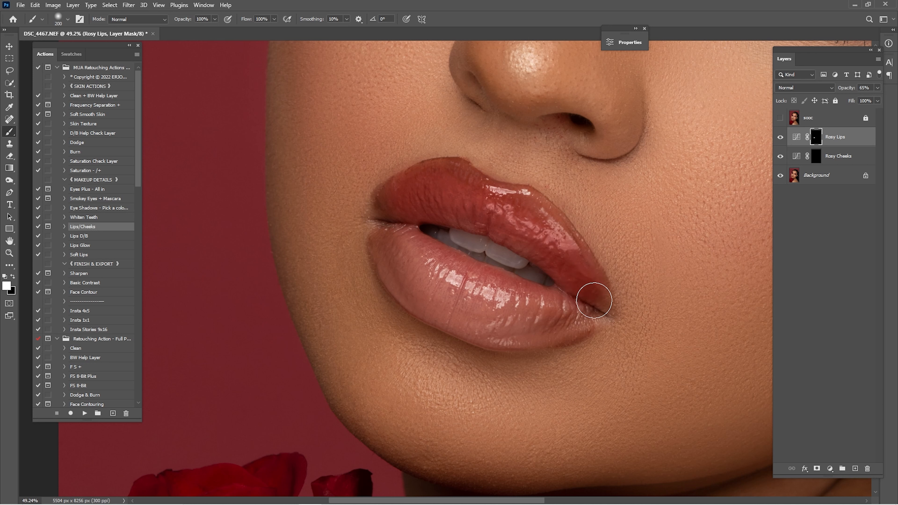
- Paint white over the lower lip on the Rosy Lips layer mask with a slightly smaller brush
key(bracketleft)
key(bracketleft)
key(bracketright)
mouse_move(397, 227)
mouse_down()
mouse_move(455, 315)
mouse_move(479, 312)
mouse_move(526, 329)
mouse_move(596, 312)
mouse_up()
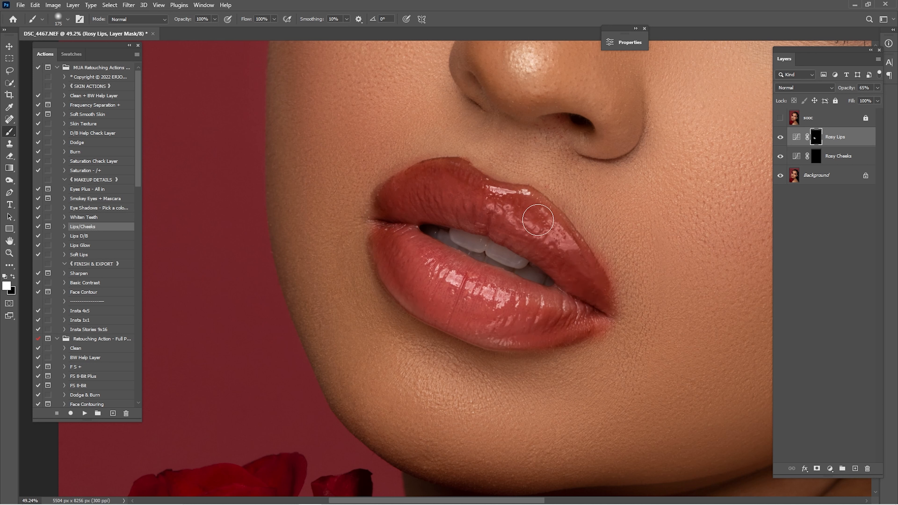
- Refine the Rosy Lips mask along the lip edges with a smaller brush, using black to clean up spill around the mouth corners
key(bracketleft)
key(bracketleft)
key(bracketleft)
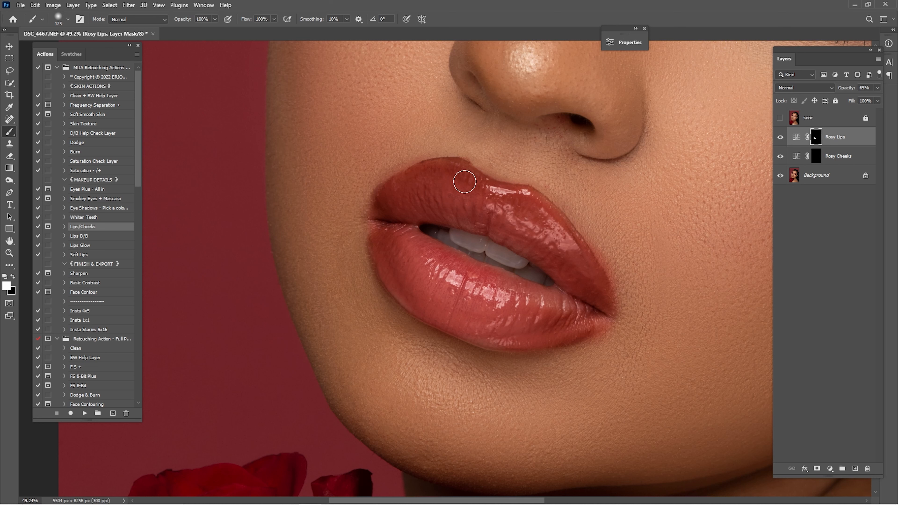
key(bracketleft)
key(bracketleft)
key(bracketleft)
key(x)
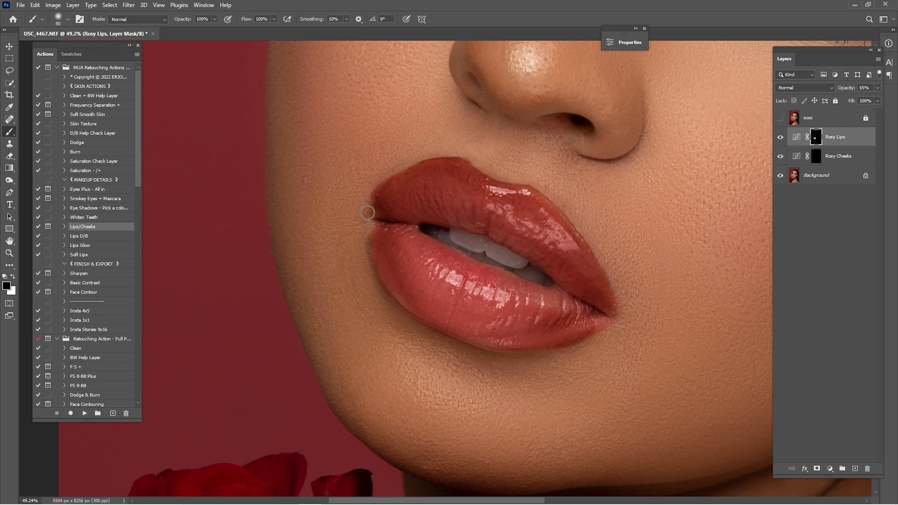
- Compare the whole portrait with the Rosy Lips layer hidden and shown
key(ctrl+0)
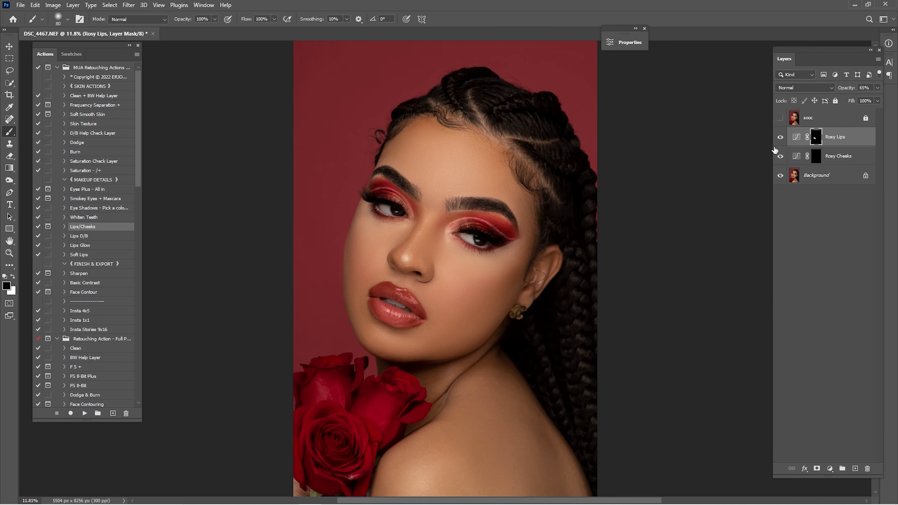
click(780, 138)
click(780, 138)
- Delete the Rosy Cheeks layer
drag(830, 166, 819, 145)
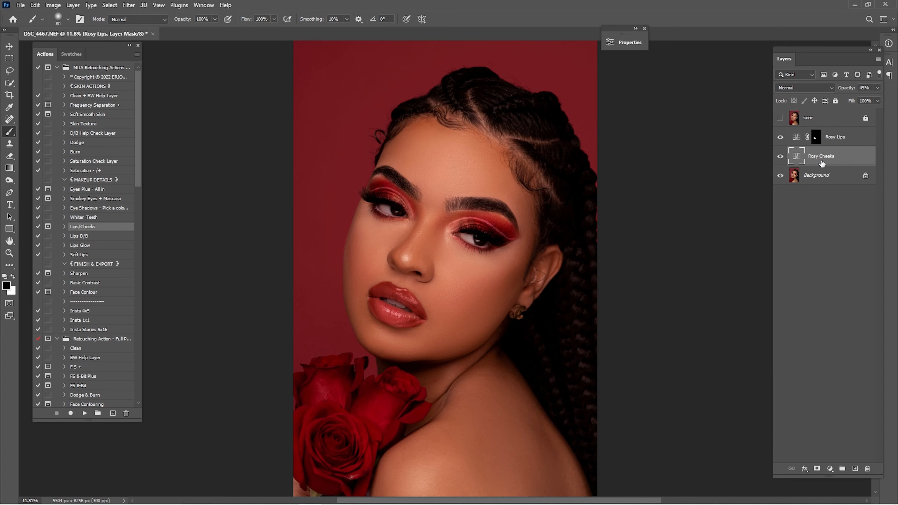
click(820, 163)
key(Delete)
- Toggle the Rosy Lips layer's visibility to judge the strength of the lip color
click(780, 138)
click(780, 138)
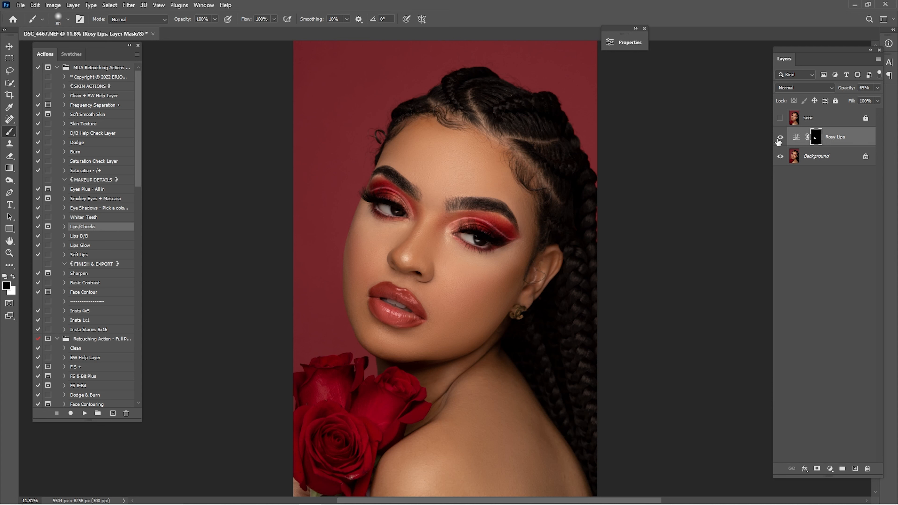
click(779, 138)
click(779, 139)
- Lower the Rosy Lips layer's opacity to about 39% and merge the layer with the Background
drag(848, 88, 837, 91)
shift+click(827, 156)
right_click(827, 152)
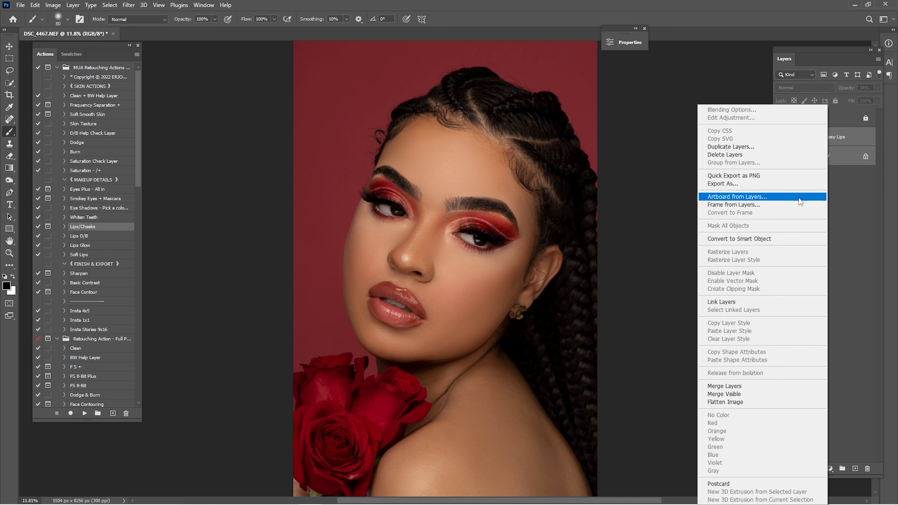
click(741, 385)
- Run the Lips D/B action and sample the lower lip's red as the brush color for the Pick Lips Color - Dodge layer
click(75, 237)
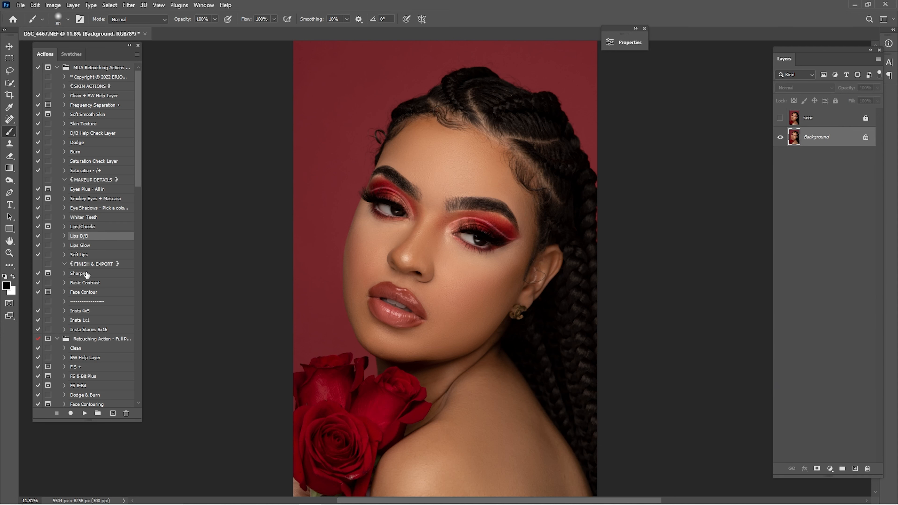
click(84, 413)
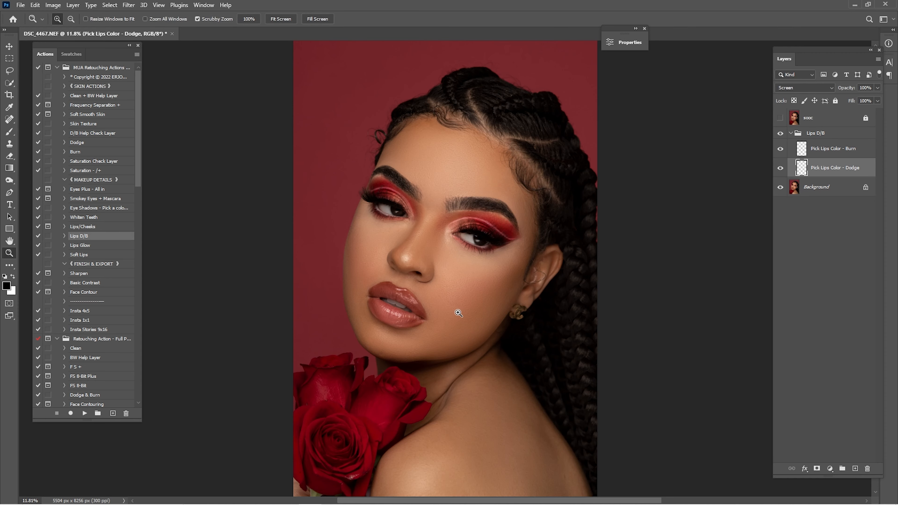
click(406, 332)
drag(407, 331, 476, 318)
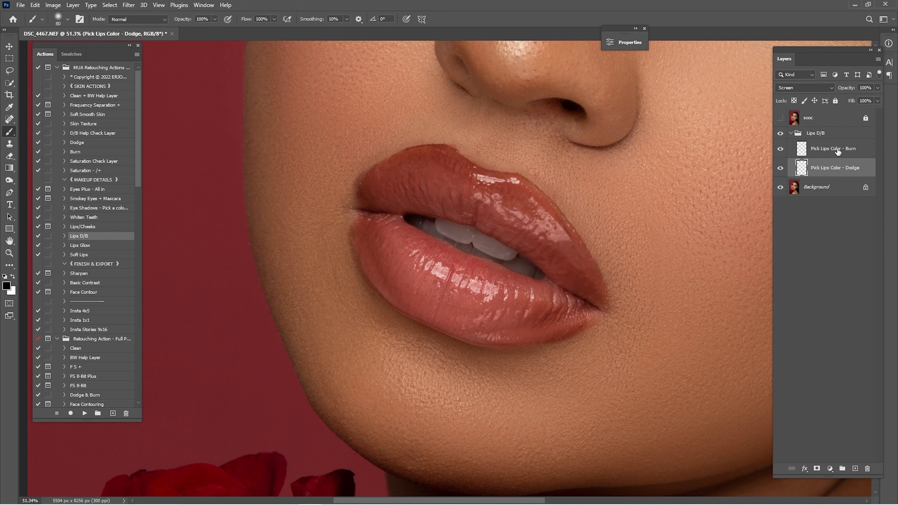
drag(480, 272, 500, 288)
key(i)
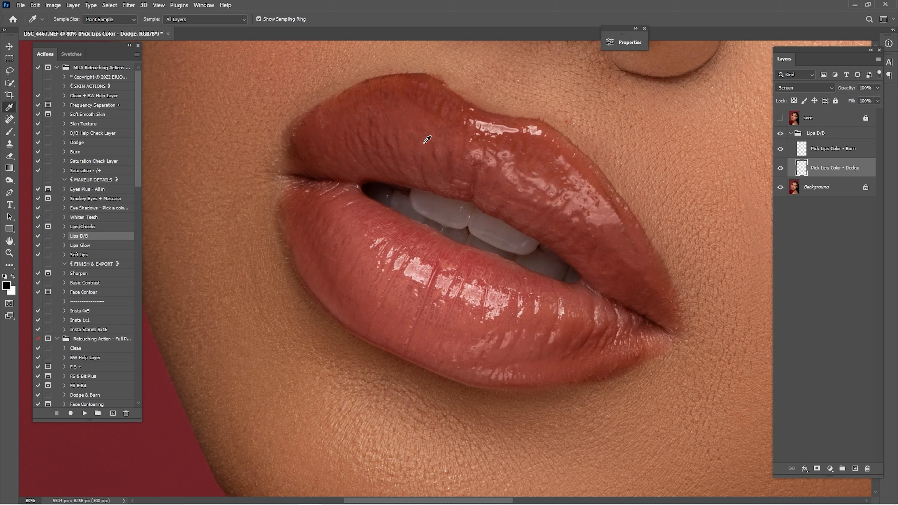
click(355, 249)
key(b)
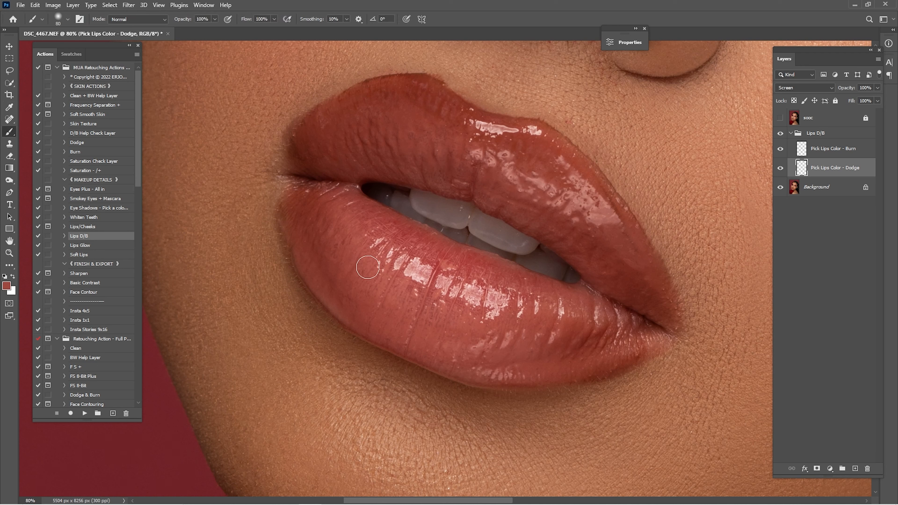
- Brighten the upper and lower lips on the Pick Lips Color - Dodge layer by brushing the sampled red at 10% opacity
key(bracketright)
key(bracketright)
key(bracketright)
key(bracketleft)
key(bracketleft)
key(bracketleft)
key(bracketright)
key(bracketright)
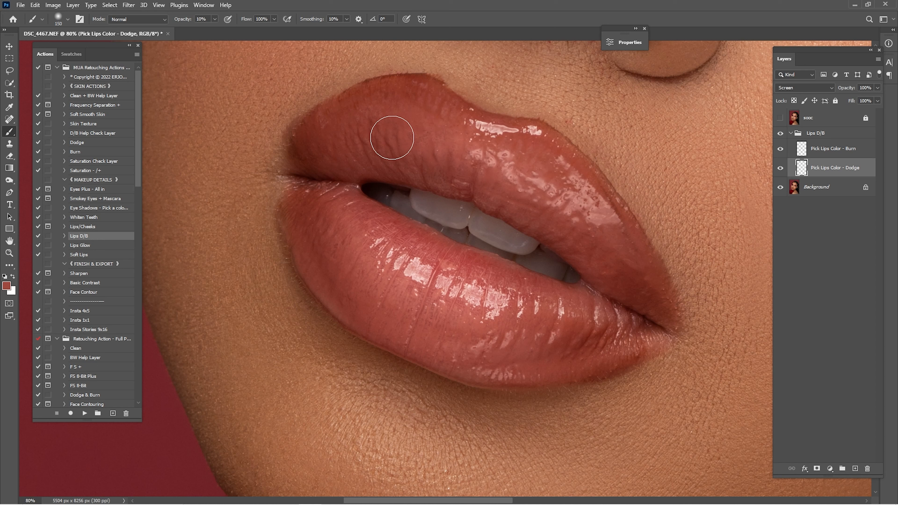
key(bracketleft)
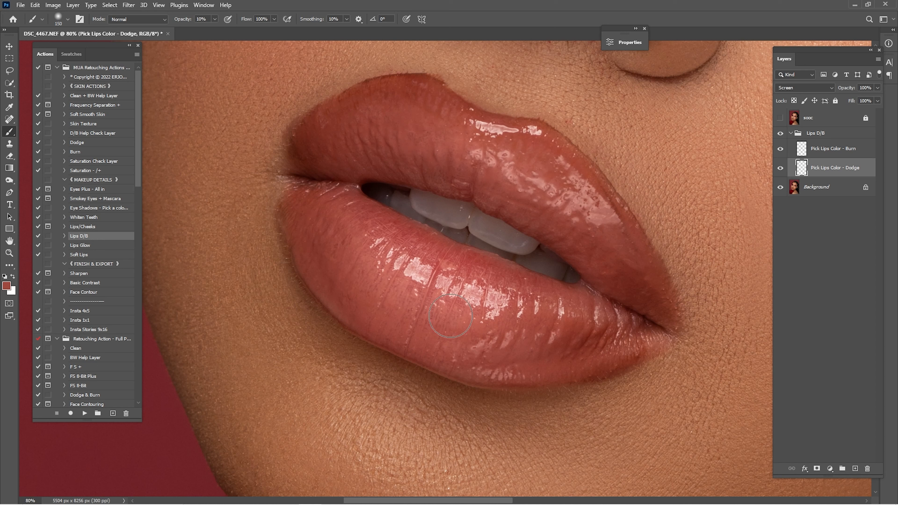
key(bracketright)
key(bracketright)
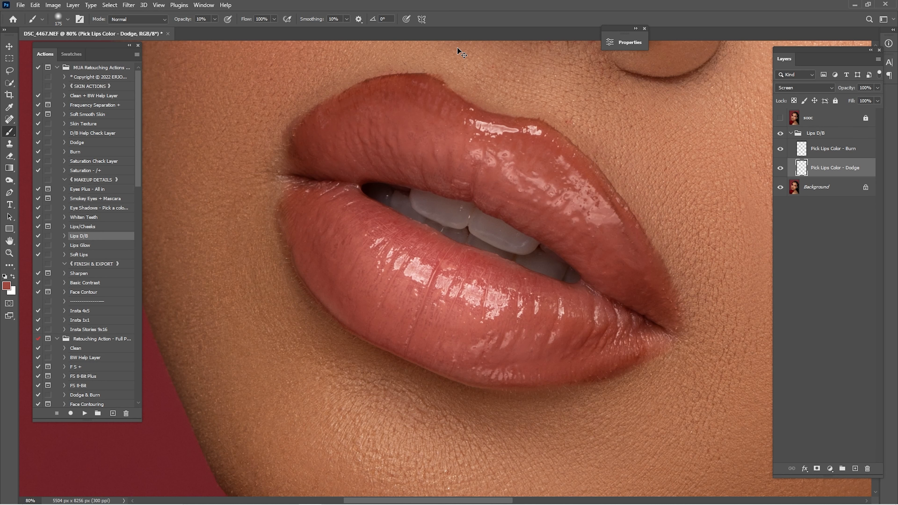
- Compare the whole portrait with the Pick Lips Color - Dodge layer hidden and shown
key(ctrl+0)
click(780, 169)
click(780, 169)
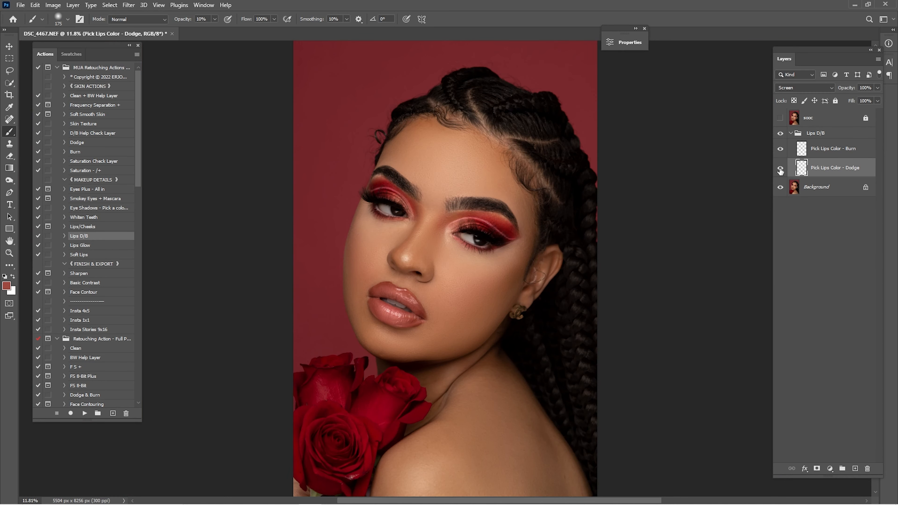
click(781, 169)
click(783, 169)
- Darken the lips on the Pick Lips Color - Burn layer by brushing a dark lip red at 10% opacity
click(833, 149)
scroll(394, 302, up, 10)
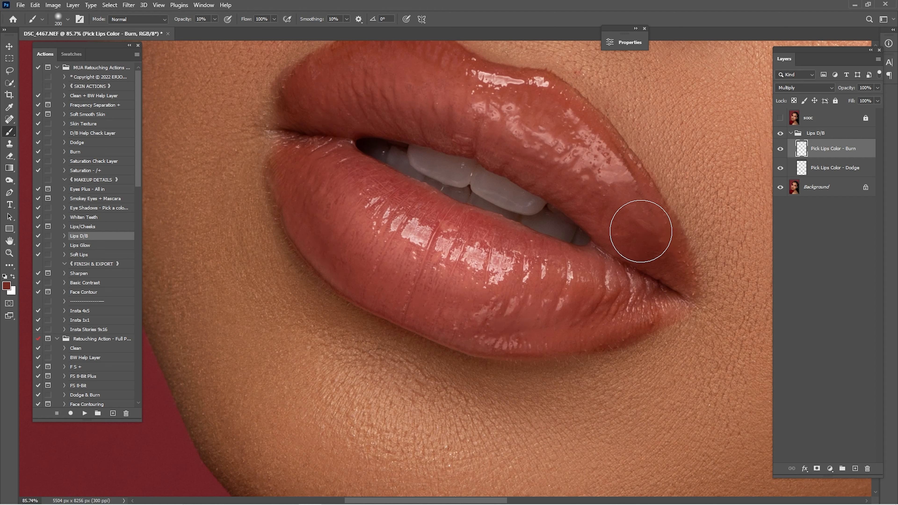
- Compare the whole portrait with the Pick Lips Color - Burn layer hidden and shown
key(ctrl+0)
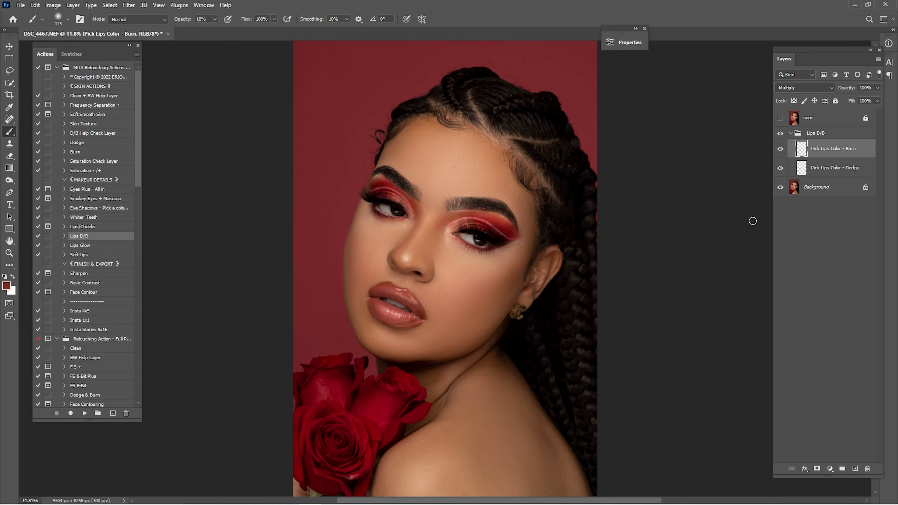
click(778, 151)
click(779, 153)
click(780, 155)
click(780, 149)
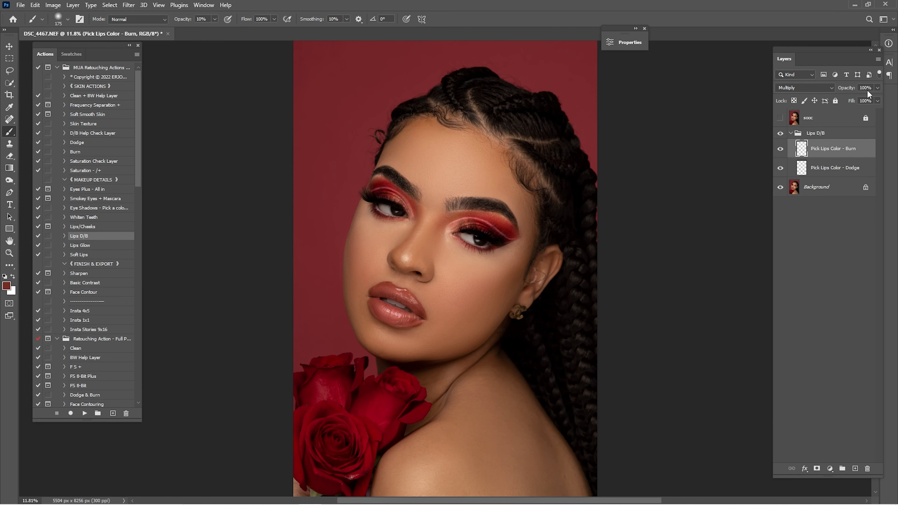